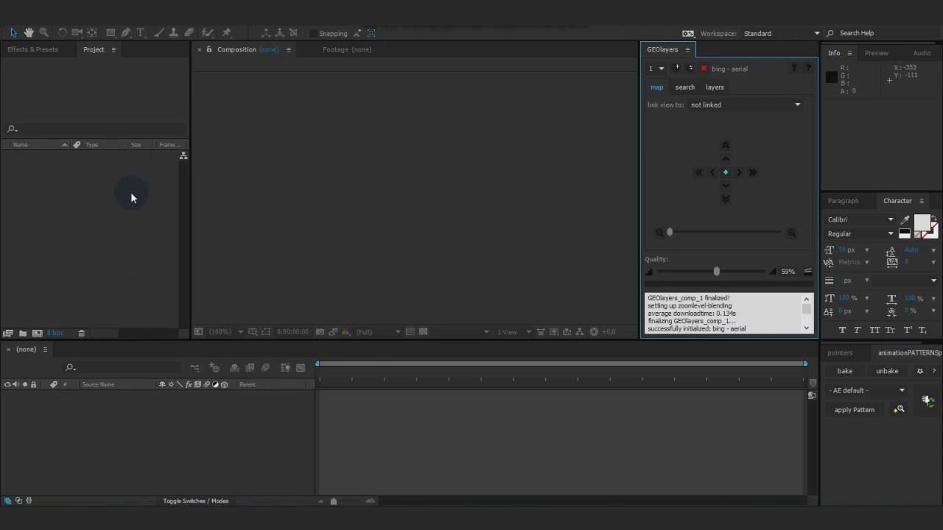
Step: Create a new 1280 × 720 px composition at 25 fps with a duration of 30 seconds
left_click(37, 333)
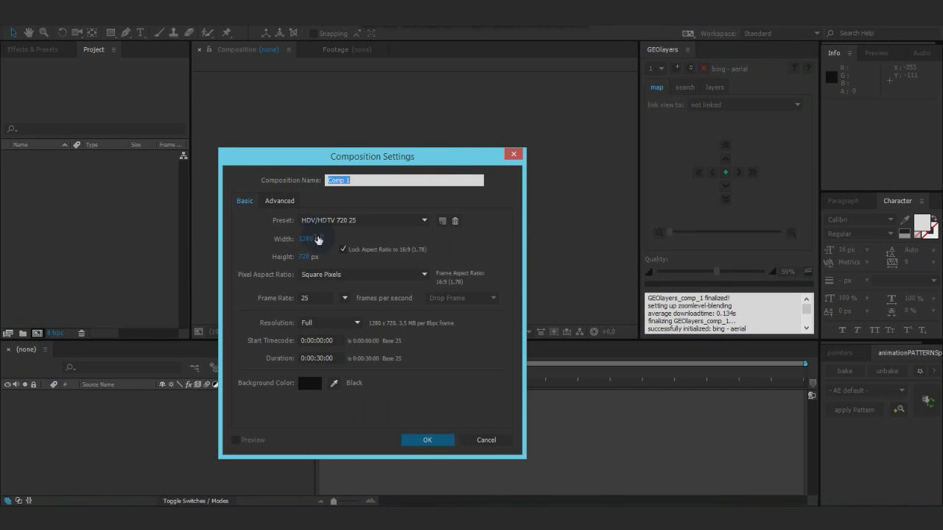
left_click(427, 440)
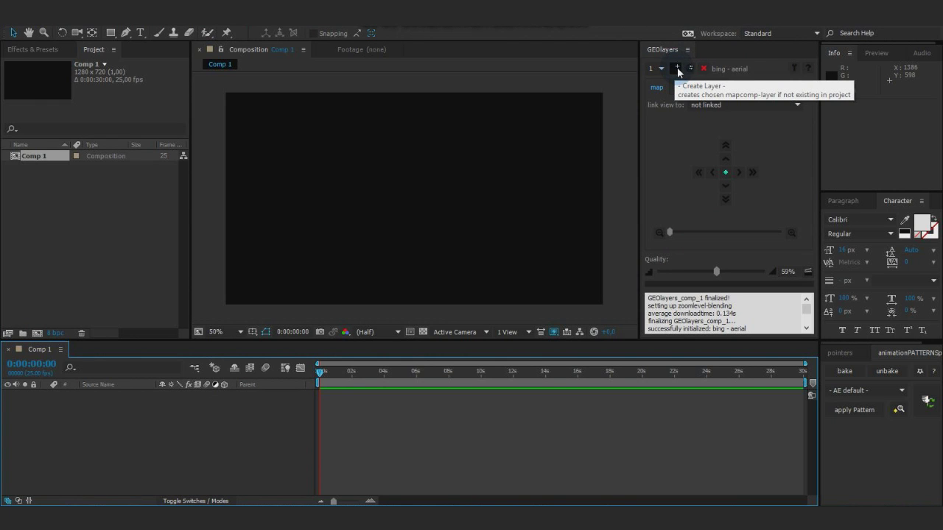
Step: Create GEOlayers map layer 1 in the composition at 1280 × 720 px, pixel aspect 1, 30 s and 25 frames
left_click(656, 68)
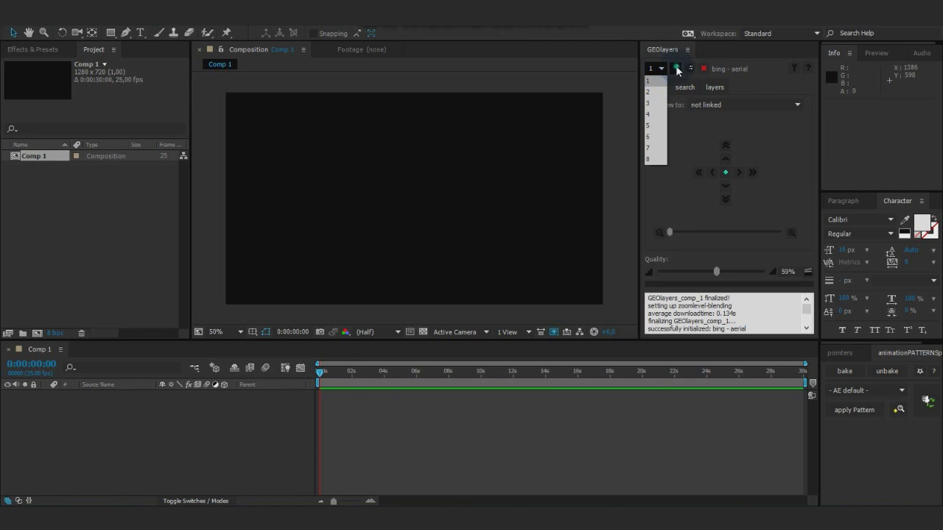
left_click(677, 69)
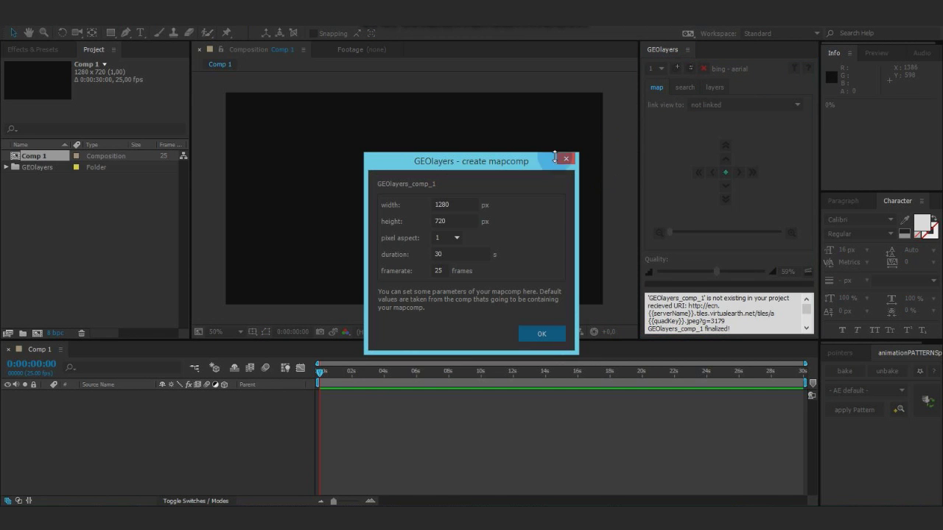
left_click_drag(526, 161, 549, 99)
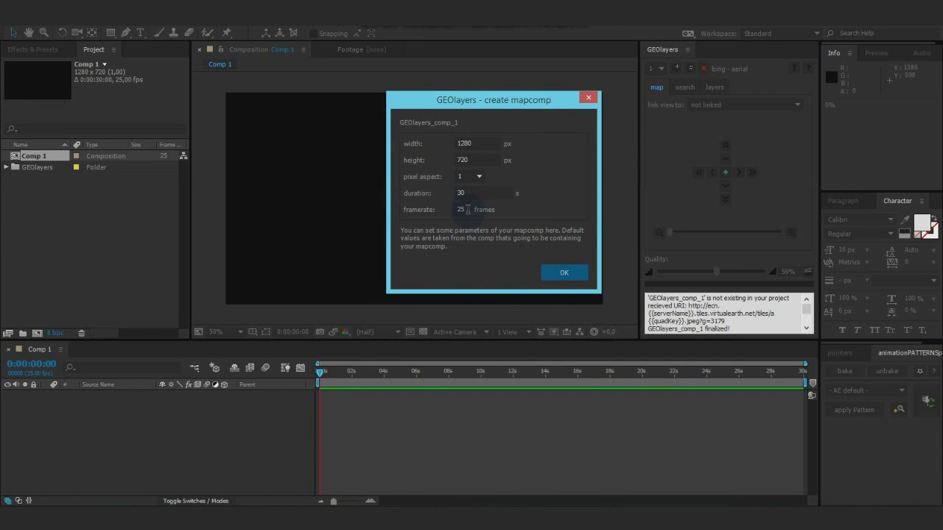
left_click_drag(498, 106, 644, 93)
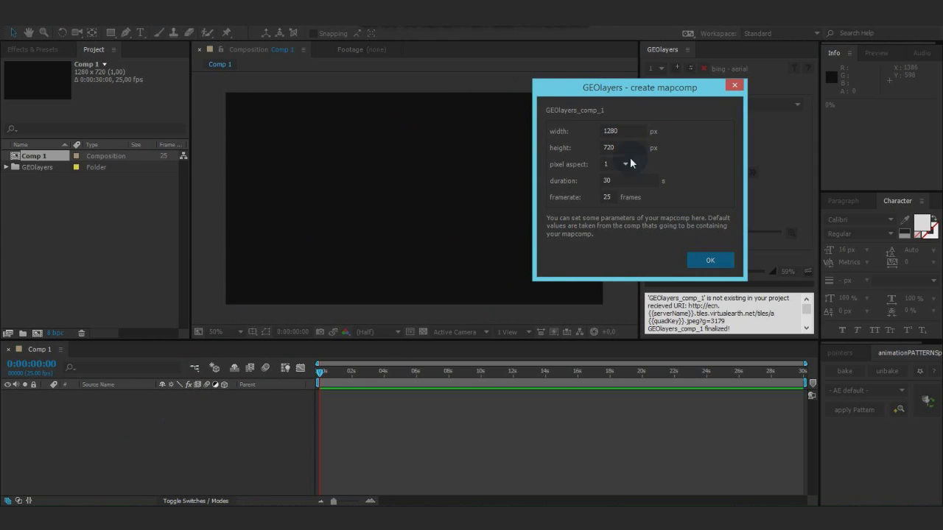
left_click(711, 263)
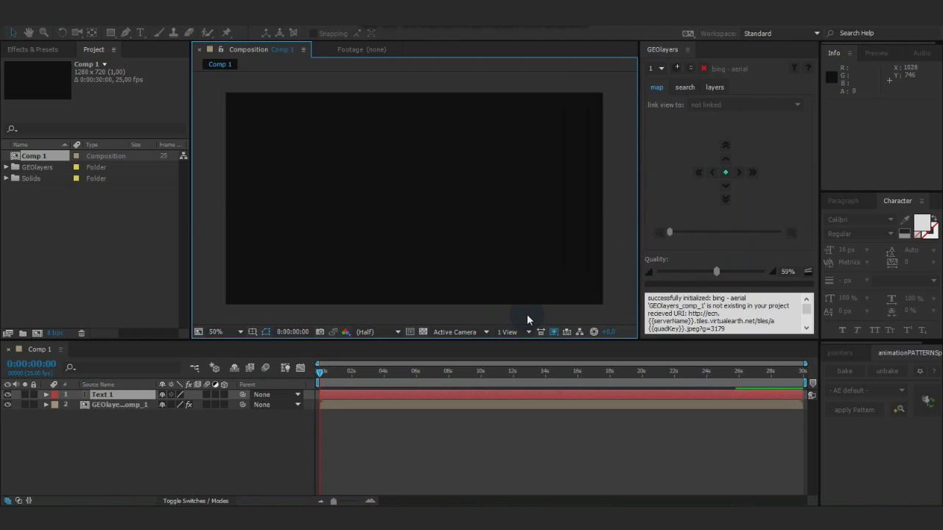
left_click(114, 439)
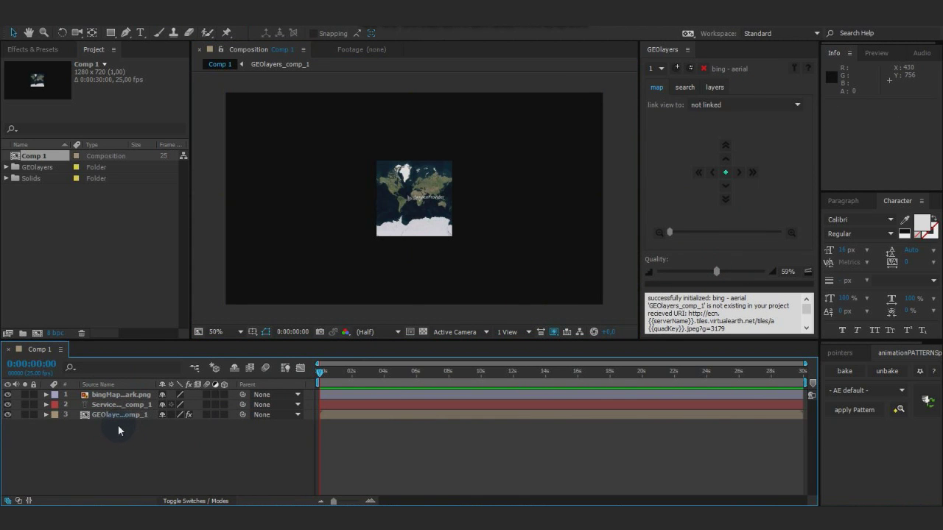
Step: Examine the Bing logo watermark layer and the ServiceProvider text layer over the world map
left_click(121, 396)
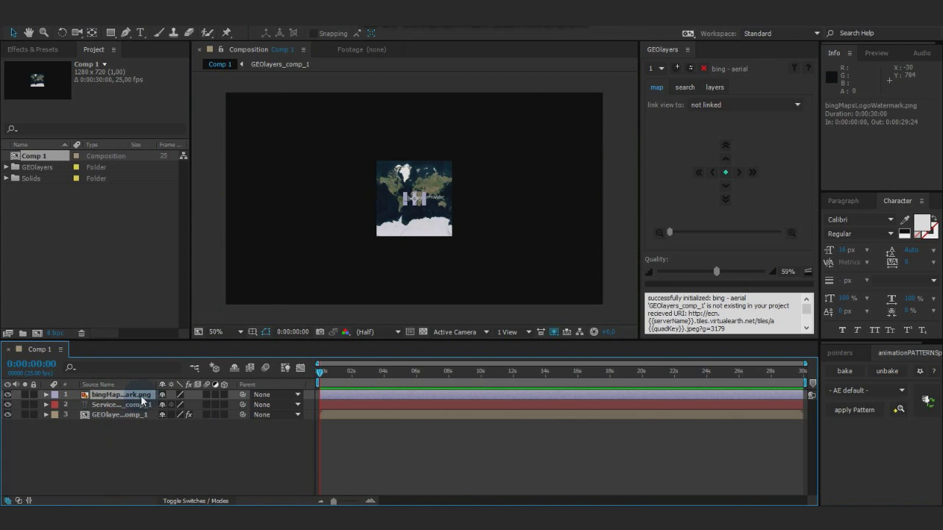
scroll(291, 282, "up", 3)
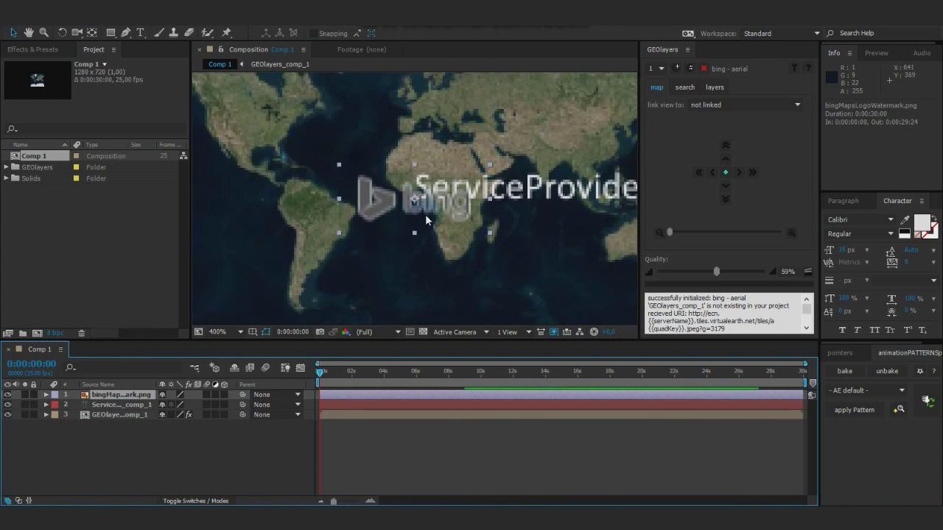
scroll(425, 214, "down", 4)
left_click(383, 255)
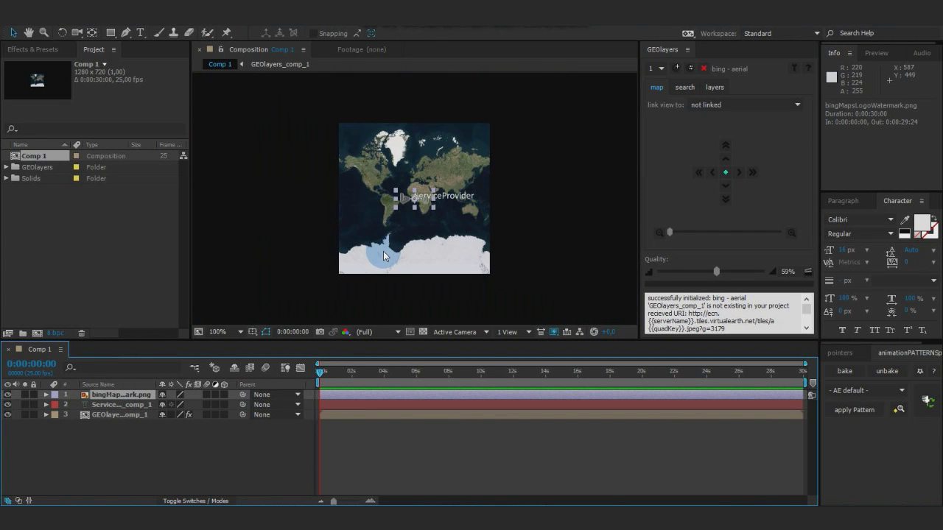
scroll(383, 255, "down", 2)
left_click(110, 404)
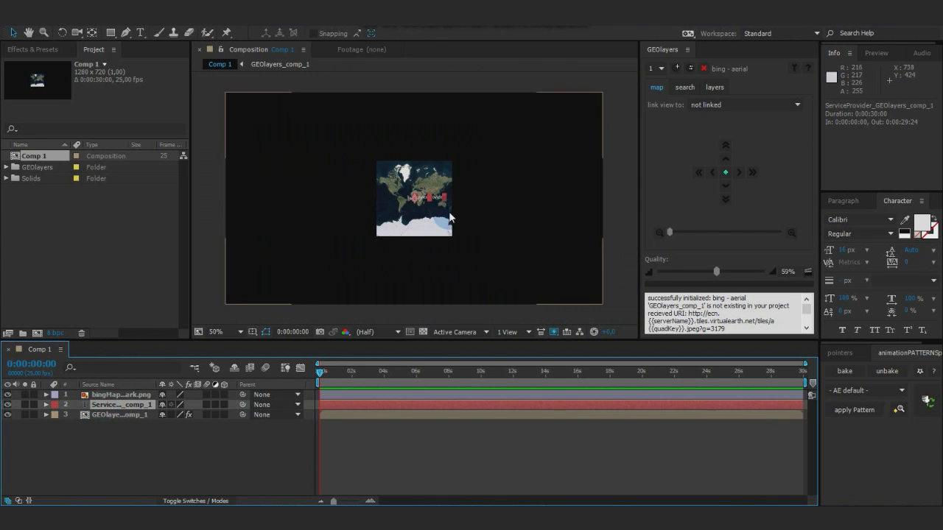
scroll(450, 217, "up", 2)
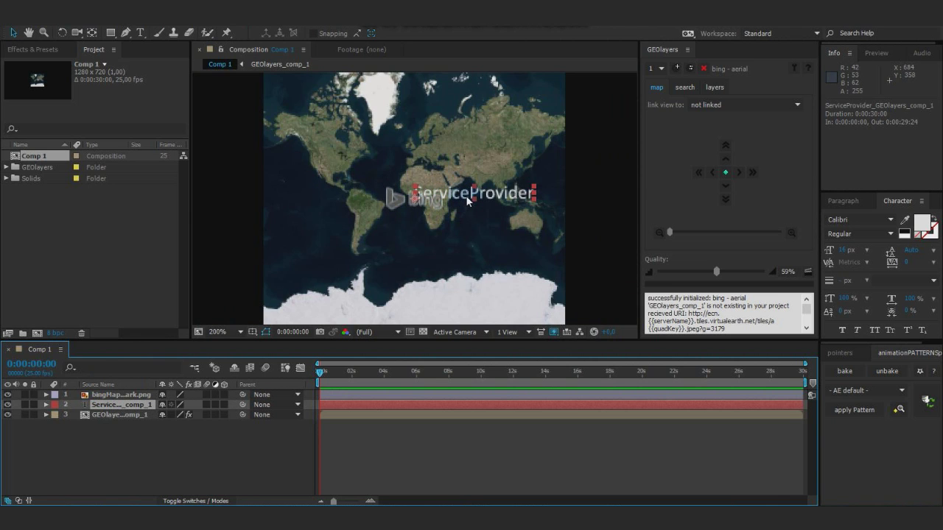
scroll(468, 199, "down", 2)
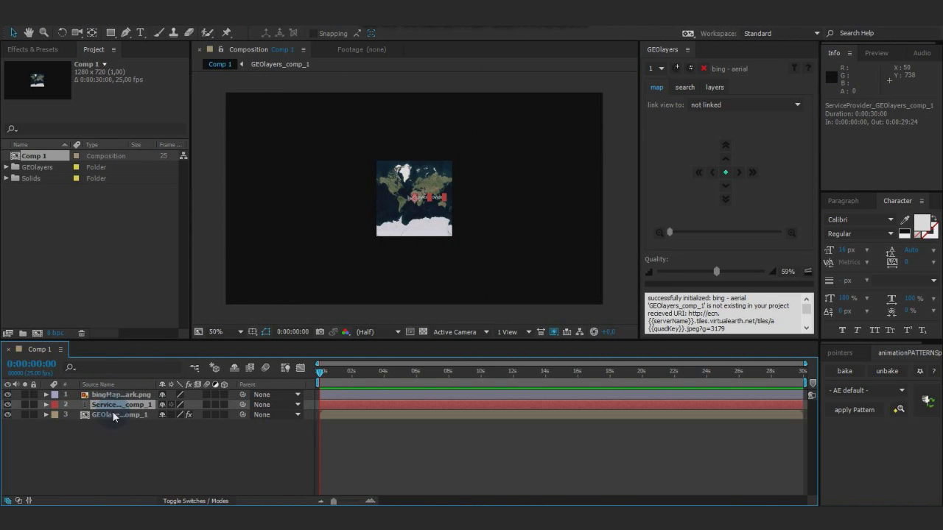
Step: Move the Bing logo to about (70, 686) and the ServiceProvider text to about (106, 686), in the composition's lower-left corner
left_click(118, 395)
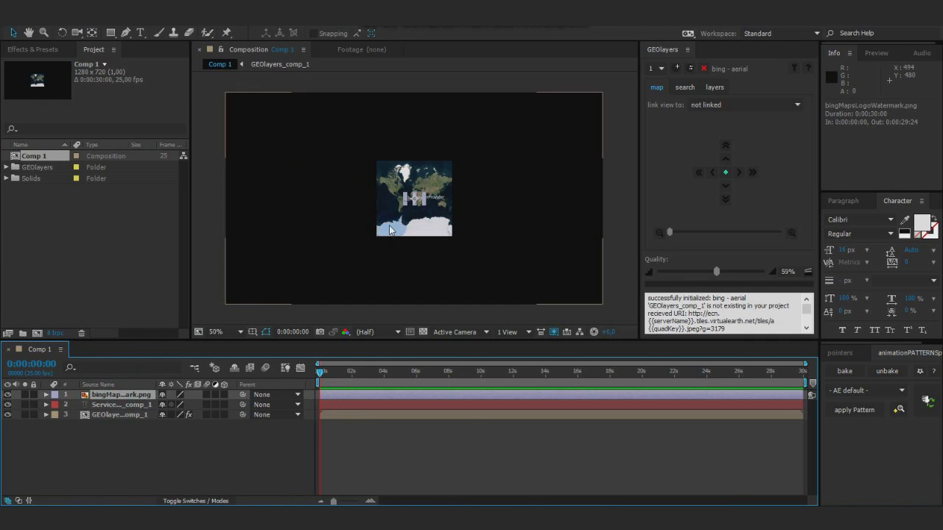
left_click_drag(416, 203, 245, 296)
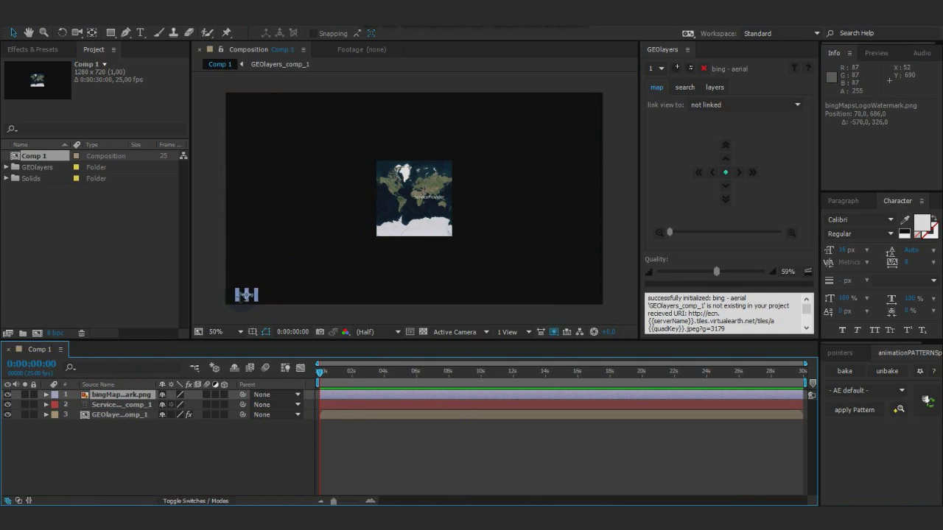
left_click(127, 404)
mouse_move(420, 202)
left_mouse_down()
mouse_move(398, 225)
mouse_move(264, 296)
left_mouse_up()
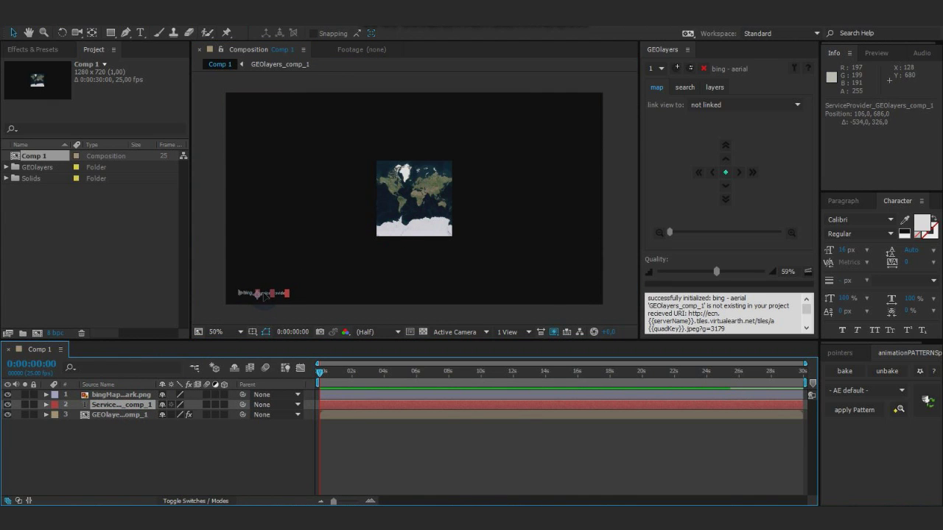
left_click(168, 453)
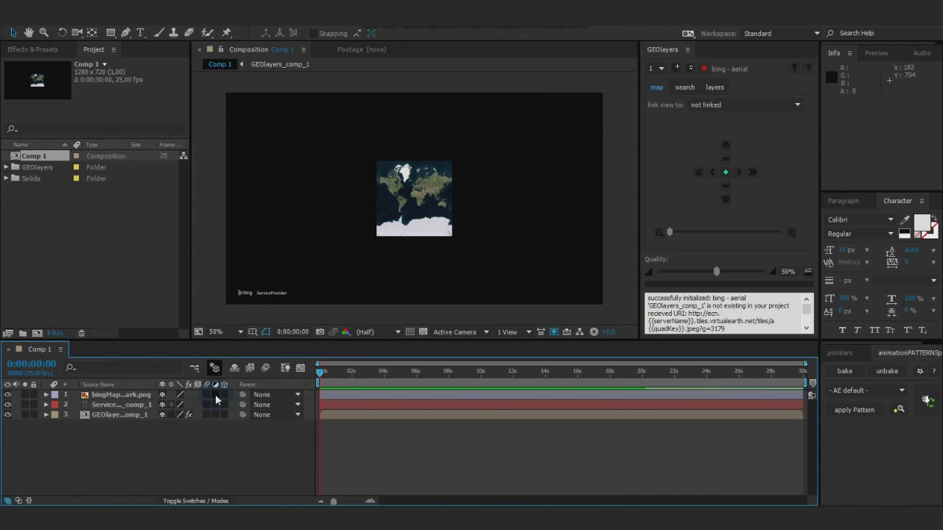
Step: Widen the Source Name column in the timeline so the layer names are readable
left_click(127, 417)
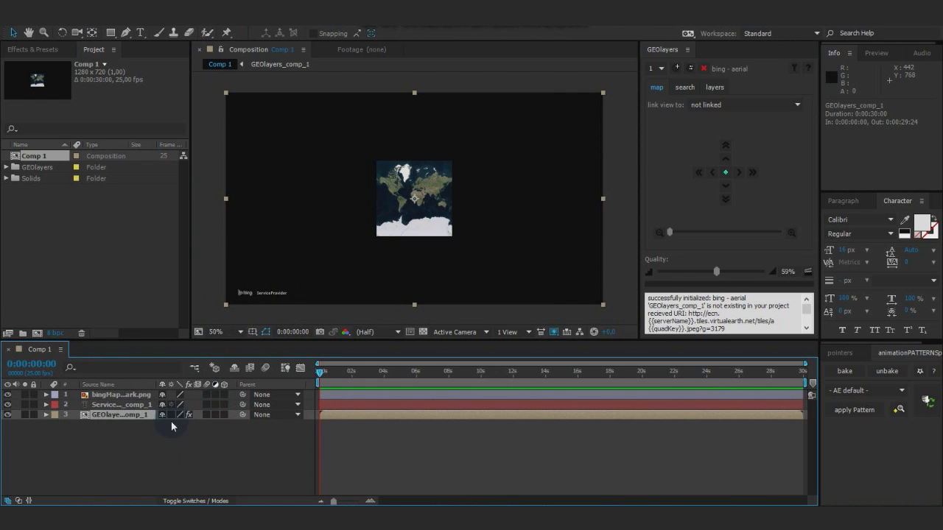
left_click_drag(155, 384, 196, 384)
left_click(157, 446)
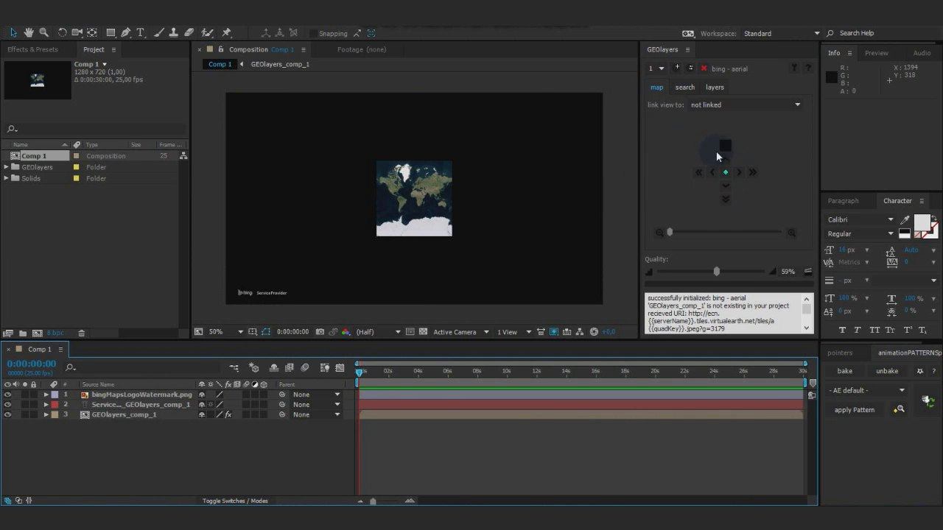
Step: Try moving the map one small step right and back, and one small step down and back
left_click(739, 173)
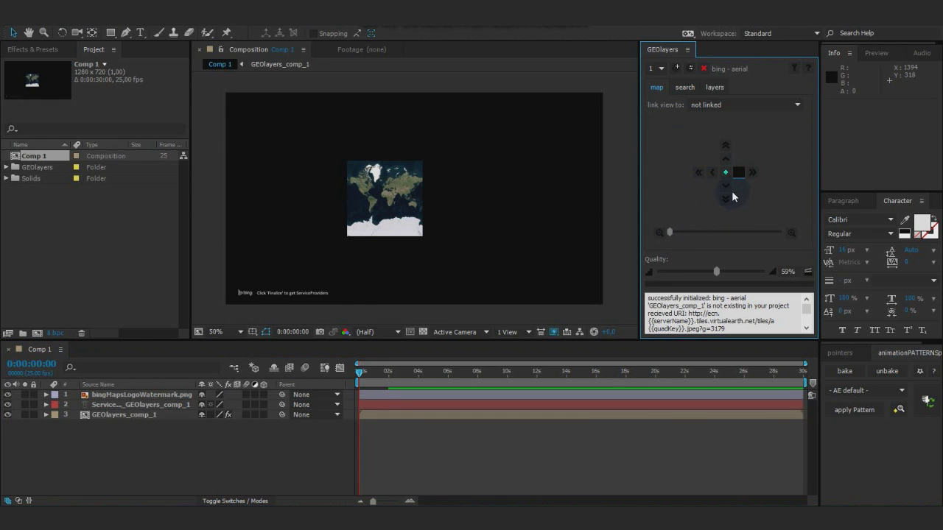
left_click(713, 173)
left_click(726, 184)
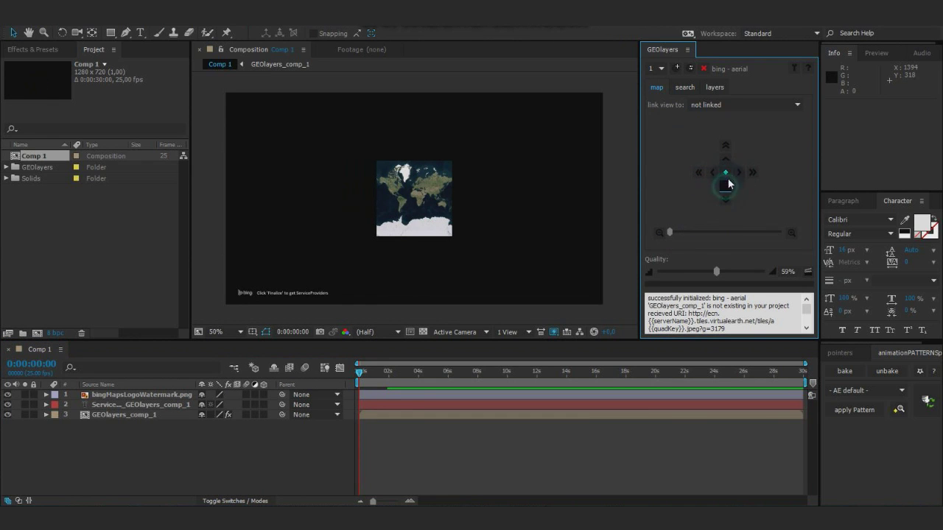
left_click(726, 160)
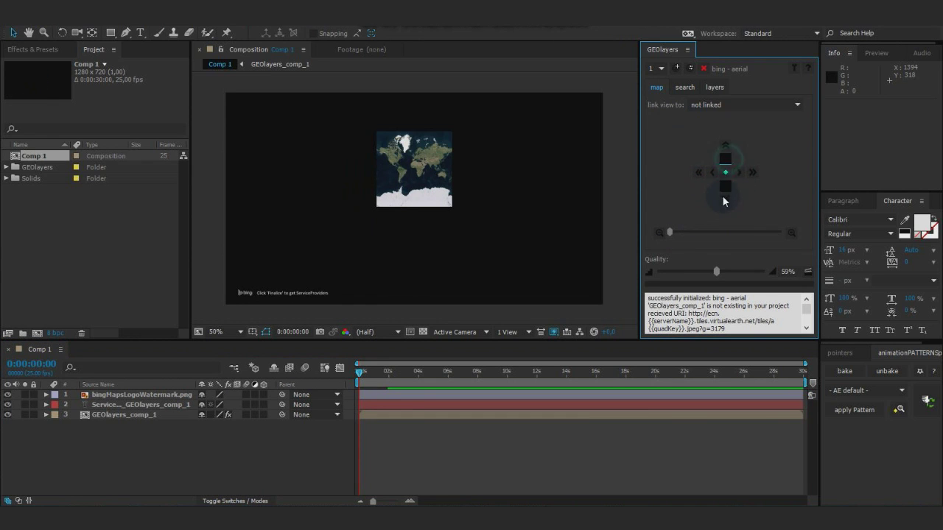
Step: Zoom the map in several levels and shift it one large step north to frame Western Europe
left_click(791, 234)
left_click(791, 234)
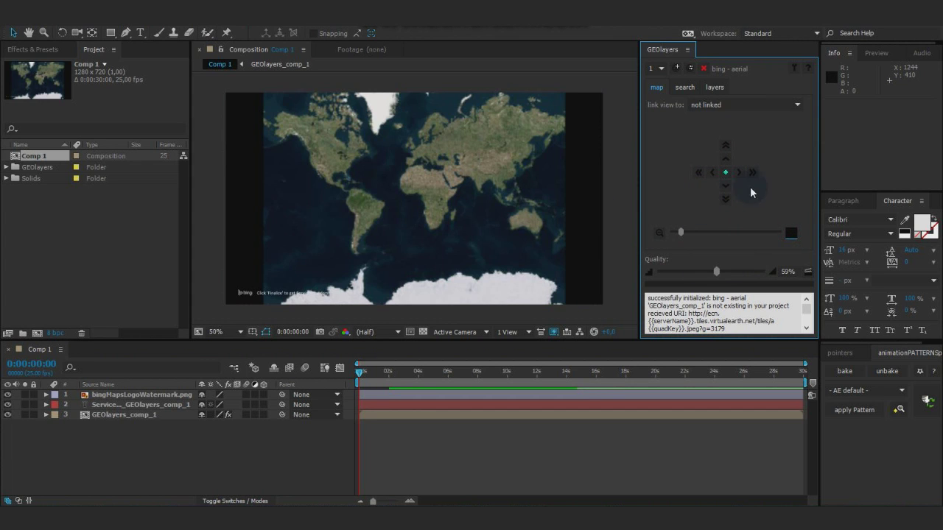
left_click(791, 233)
left_click(724, 148)
left_click(791, 236)
left_click(793, 237)
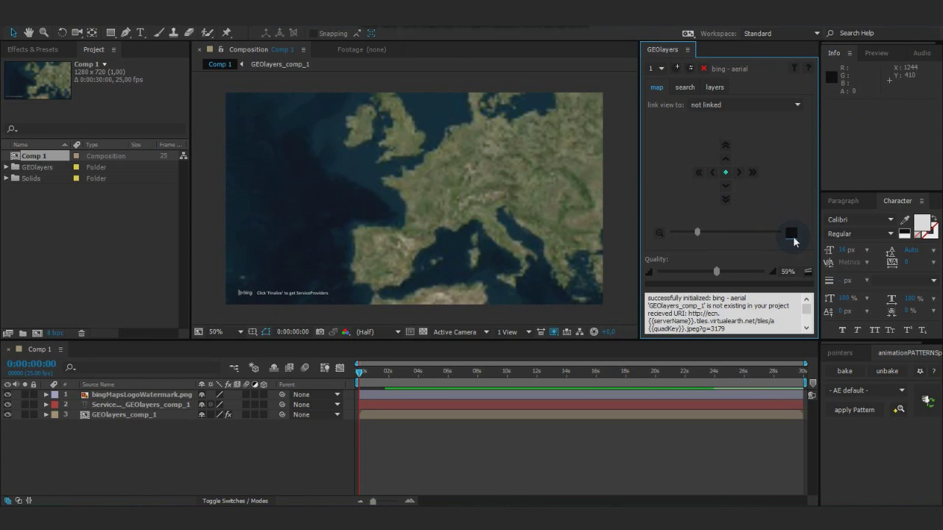
left_click(792, 236)
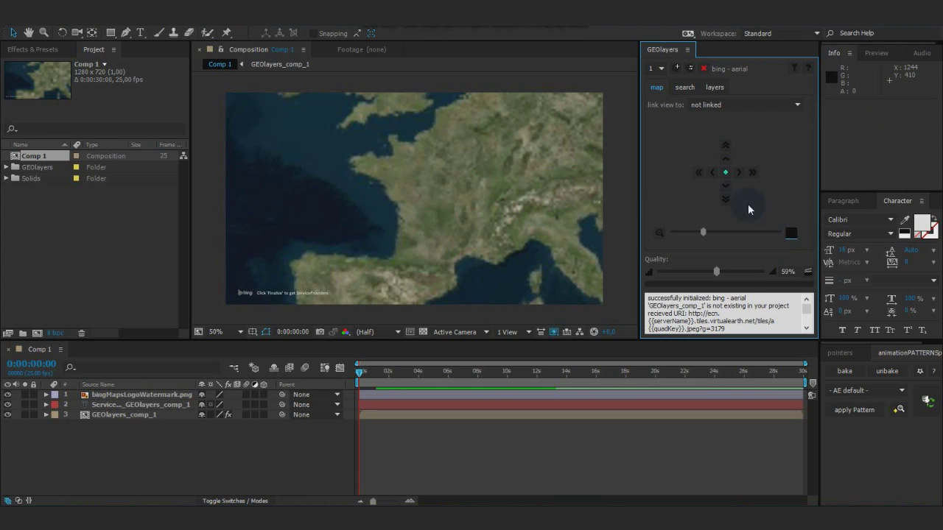
Step: Shift the map three small steps north and zoom in further to frame the Netherlands and the North Sea coast
left_click(729, 162)
left_click(729, 159)
left_click(729, 158)
left_click(792, 234)
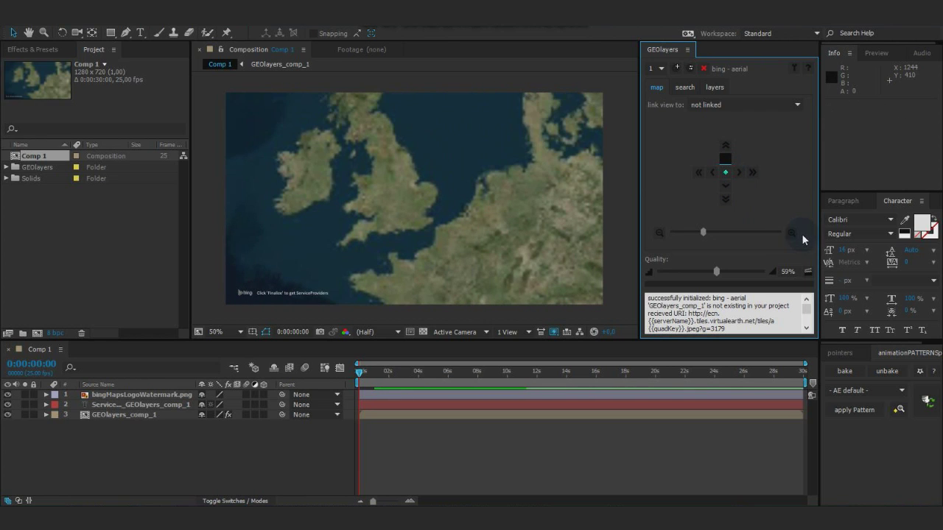
left_click(792, 236)
left_click(791, 237)
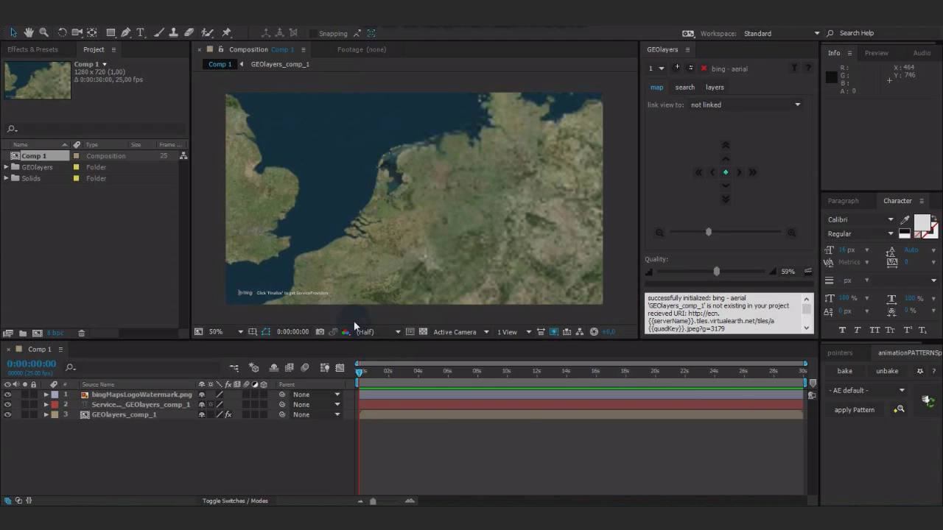
Step: Set a map view keyframe at 0:00:02:00 and reveal the keyframed properties of the GEOlayers_comp_1 layer
left_click_drag(371, 374, 388, 374)
left_click(726, 173)
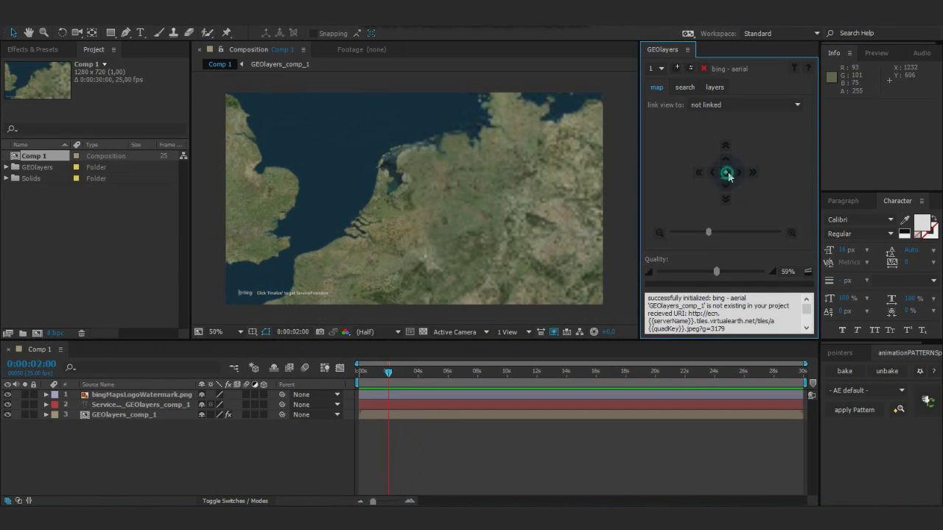
left_click(124, 415)
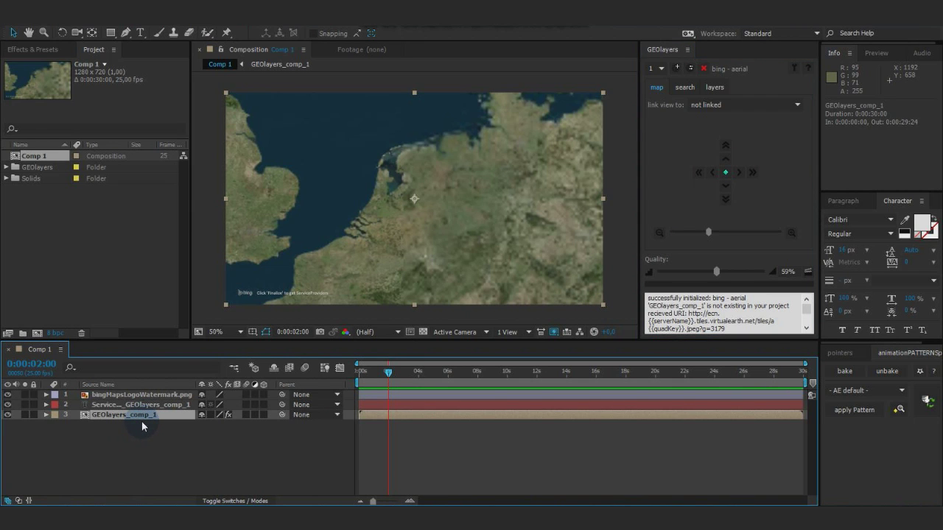
key("u")
Step: Add a second map view keyframe at 0:00:05:24 with the map moved one small step north
left_click_drag(389, 374, 459, 384)
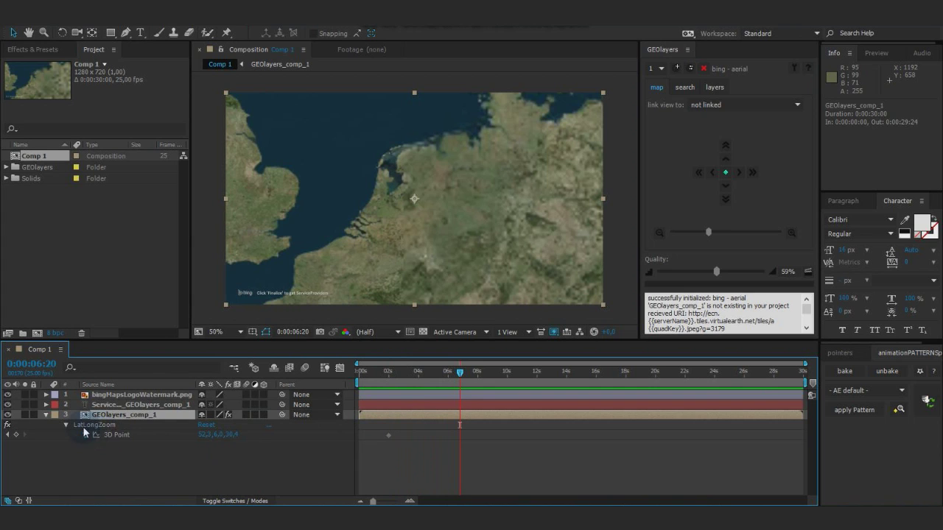
left_click(386, 376)
left_click_drag(387, 377, 447, 381)
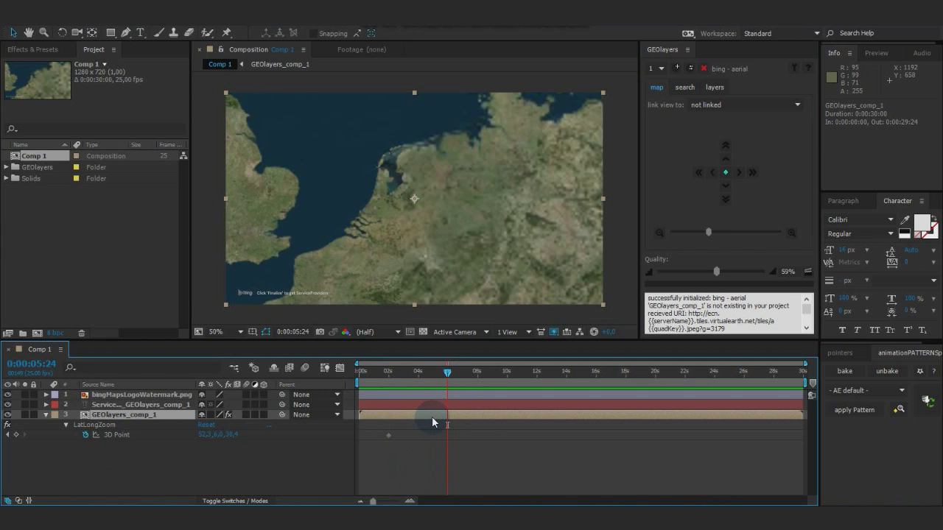
left_click(725, 159)
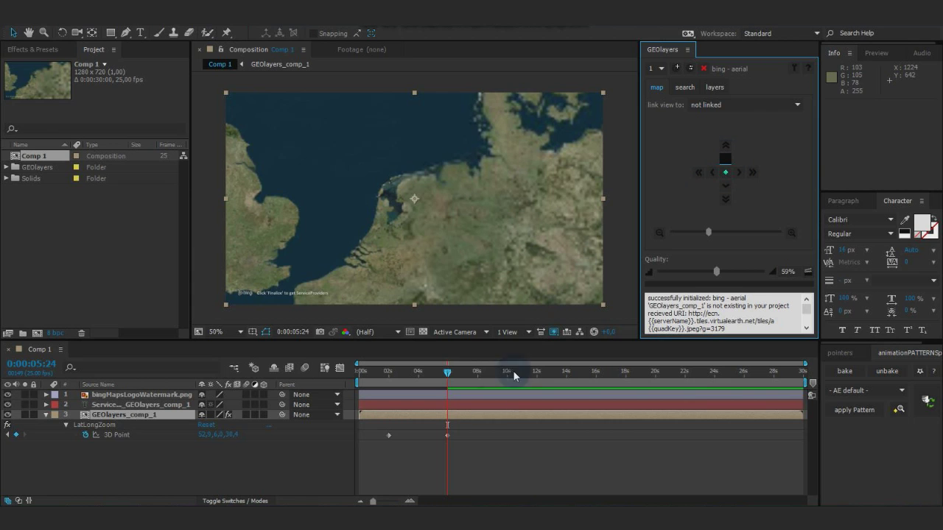
left_click(441, 440)
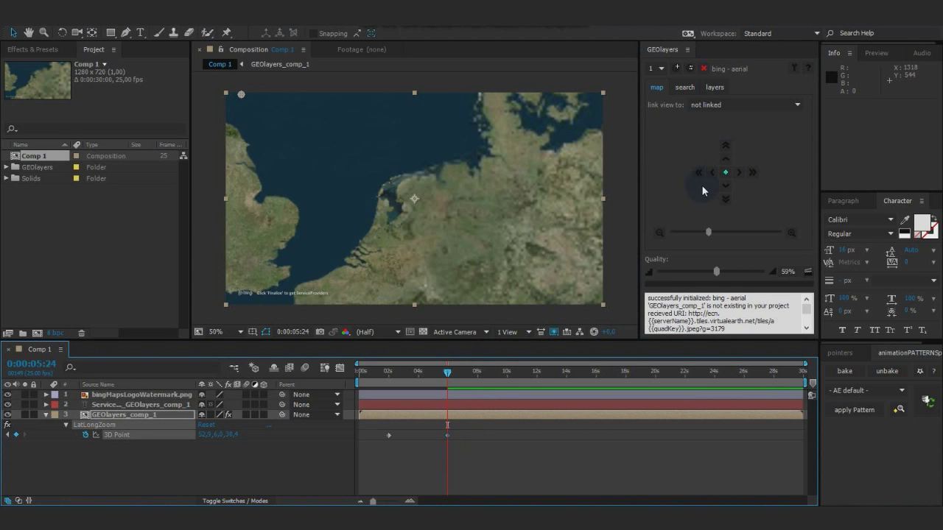
left_click_drag(448, 373, 447, 394)
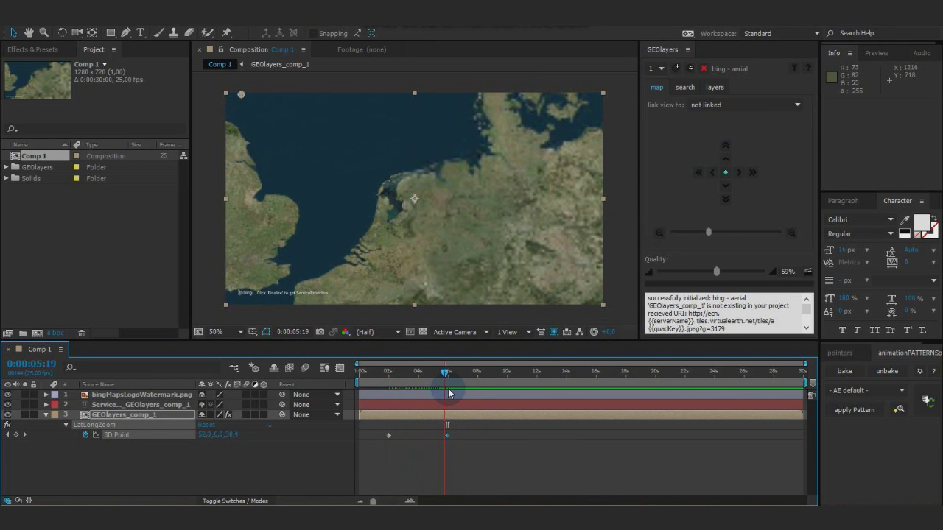
Step: Zoom the map out three levels and shift it one small step south to frame Europe at the 0:00:05:24 keyframe
left_click(660, 233)
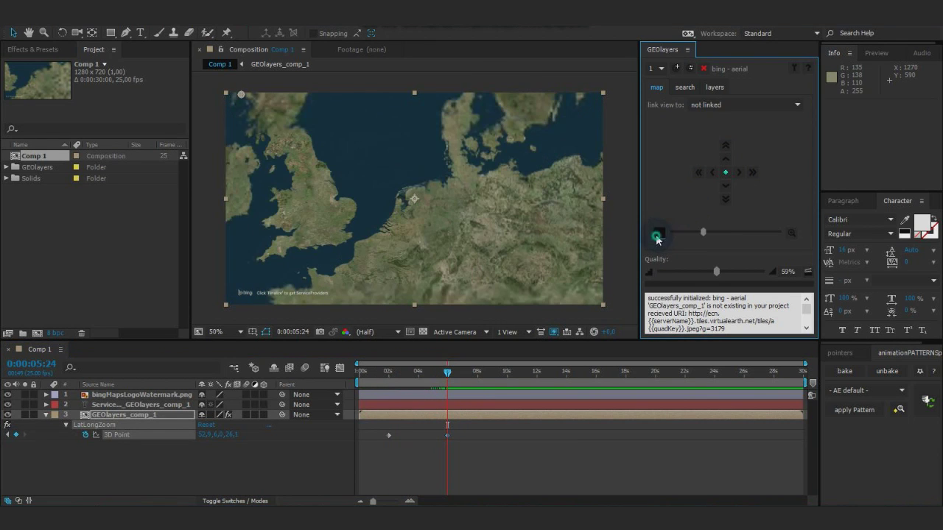
left_click(660, 237)
left_click(725, 190)
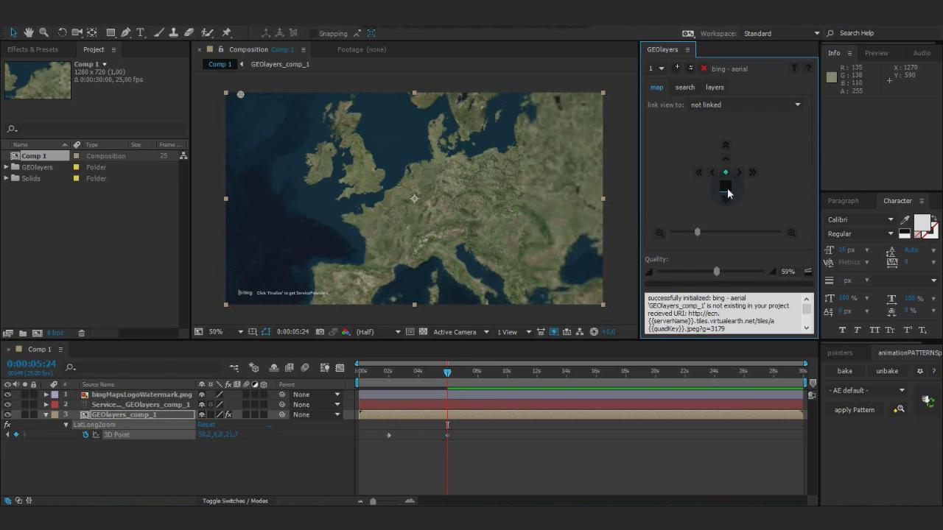
left_click(661, 234)
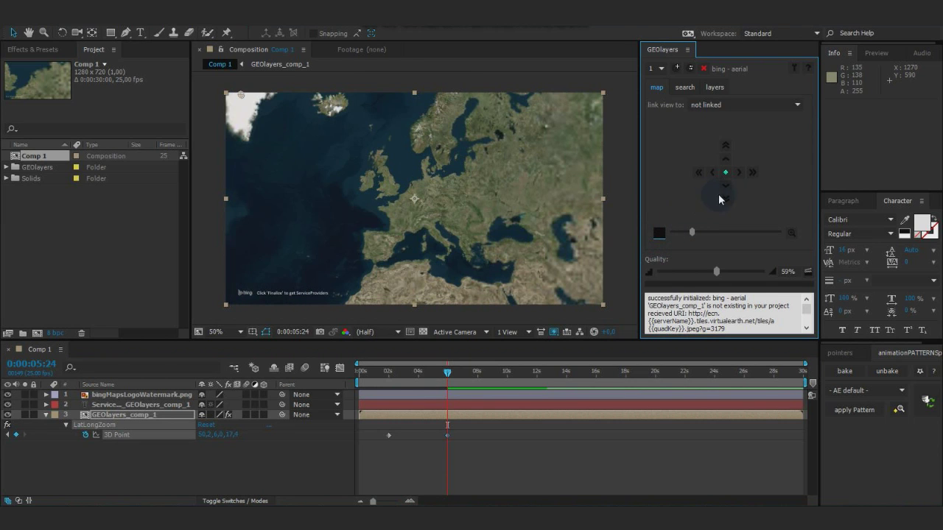
Step: At 0:00:02:00, search for london and centre the map view on London, London, United Kingdom
left_click_drag(447, 373, 392, 392)
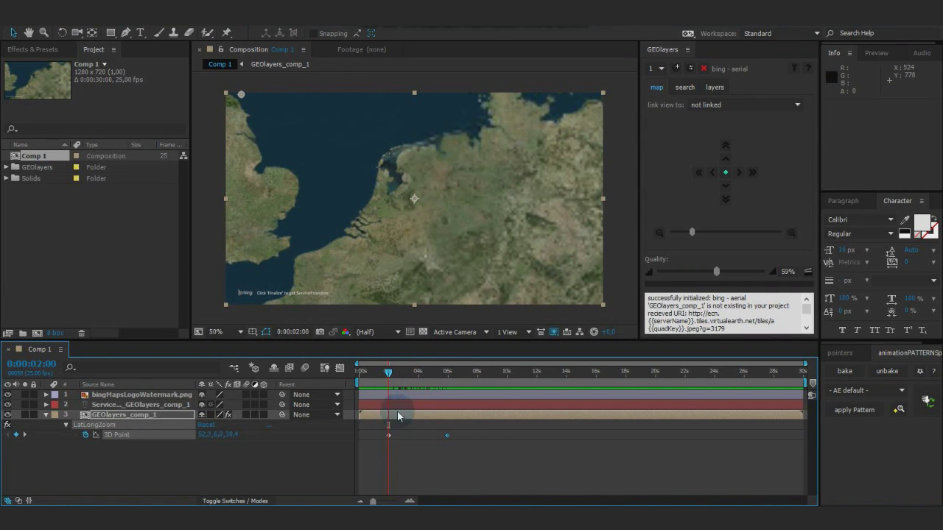
left_click(686, 86)
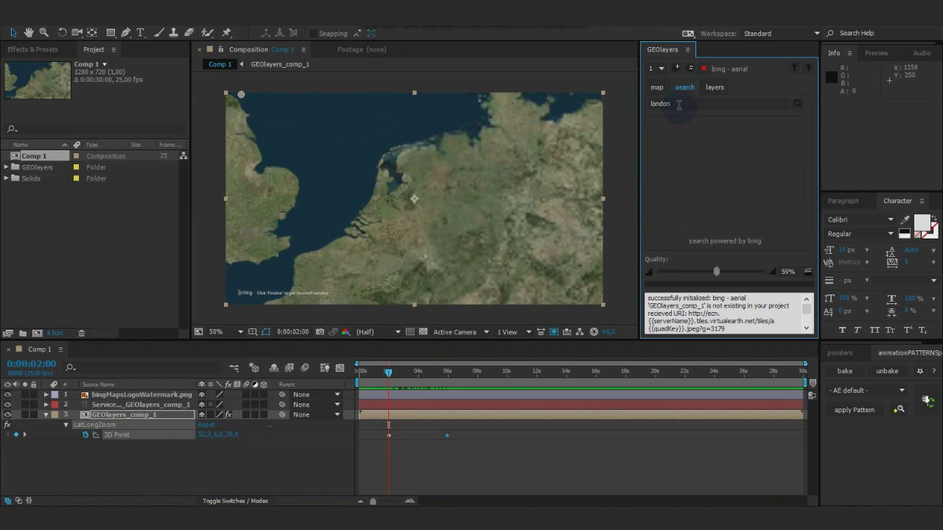
left_click(678, 103)
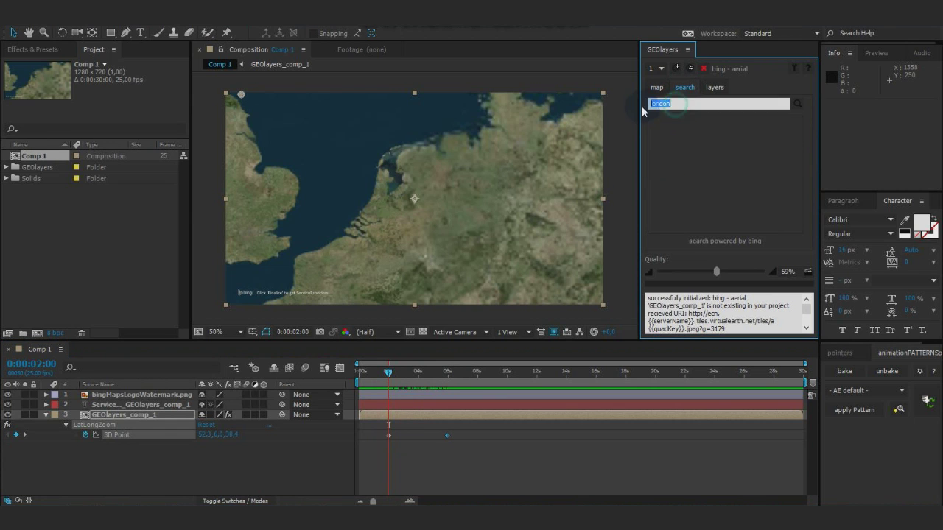
key("BackSpace")
type("n")
key("Return")
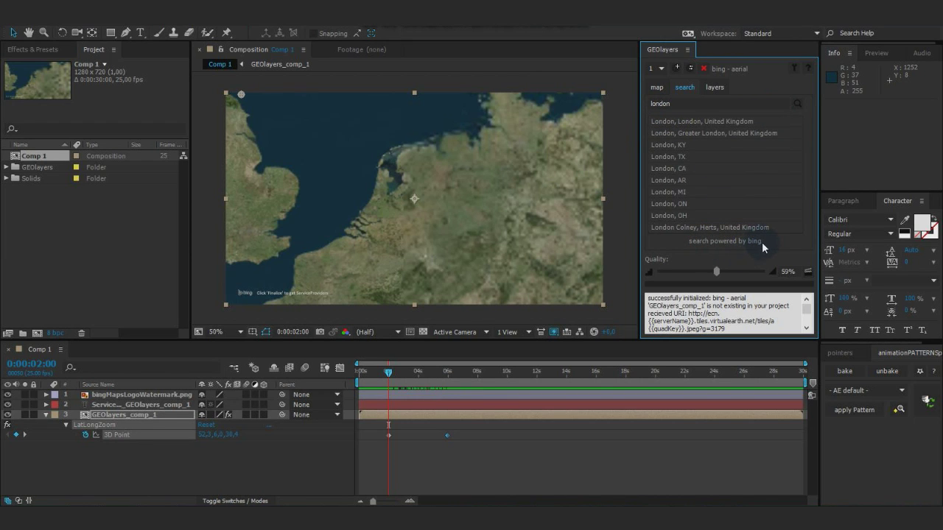
left_click(682, 123)
left_click(679, 122)
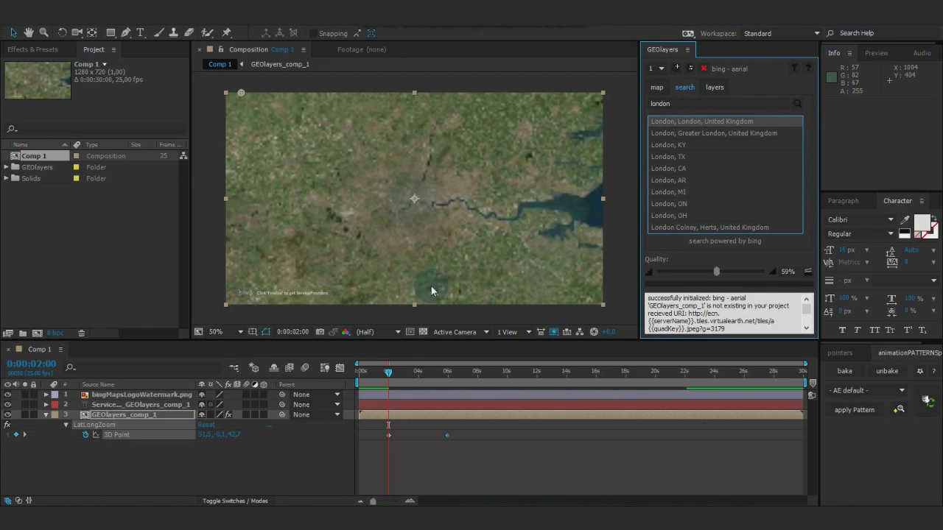
Step: Zoom the map in two levels on London at the 0:00:02:00 keyframe
mouse_move(389, 374)
left_mouse_down()
mouse_move(457, 375)
mouse_move(388, 376)
left_mouse_up()
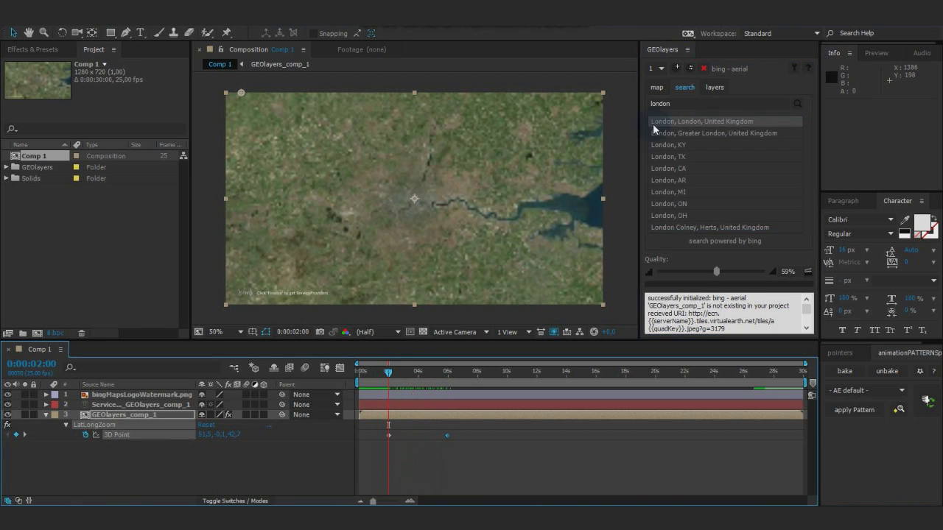
left_click(657, 87)
left_click(791, 233)
left_click(792, 235)
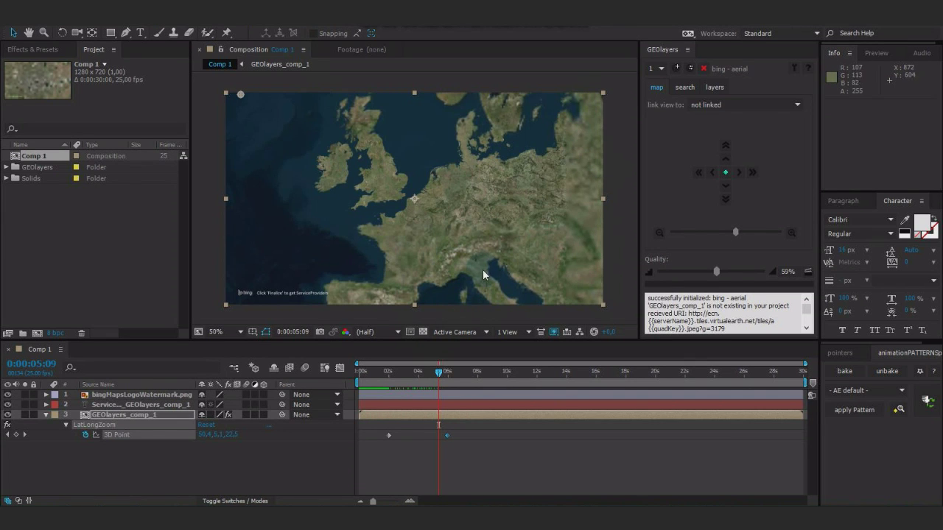
Step: Examine the preview resolution of the map tiles up close across the composition view at 0:00:05:09
left_click(494, 254)
scroll(521, 262, "up", 2)
left_click_drag(561, 255, 245, 155)
left_click_drag(532, 260, 399, 112)
left_click_drag(388, 174, 641, 261)
left_click_drag(395, 201, 584, 268)
left_click_drag(450, 194, 463, 219)
scroll(463, 221, "down", 2)
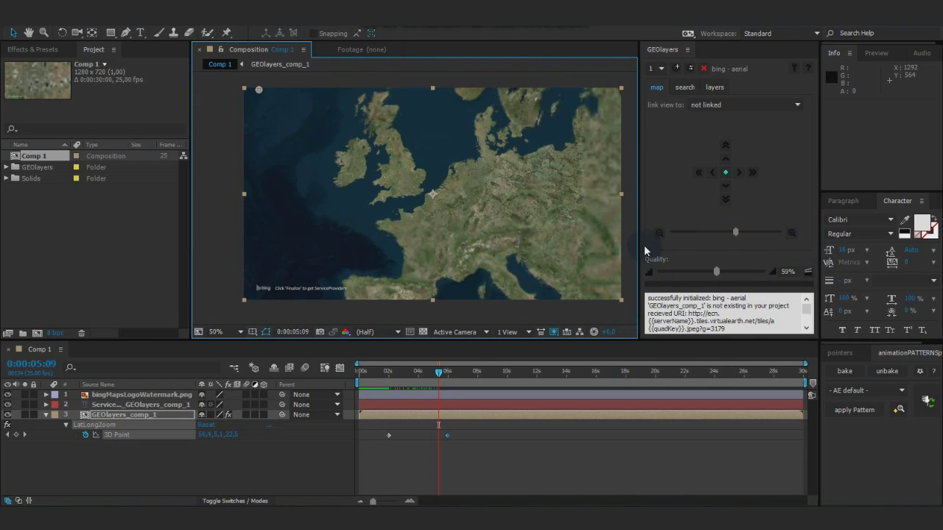
Step: Set the map quality to 70% and finalize GEOlayers_comp_1, closing the finalization dialog
mouse_move(715, 271)
left_mouse_down()
mouse_move(684, 274)
mouse_move(730, 283)
left_mouse_up()
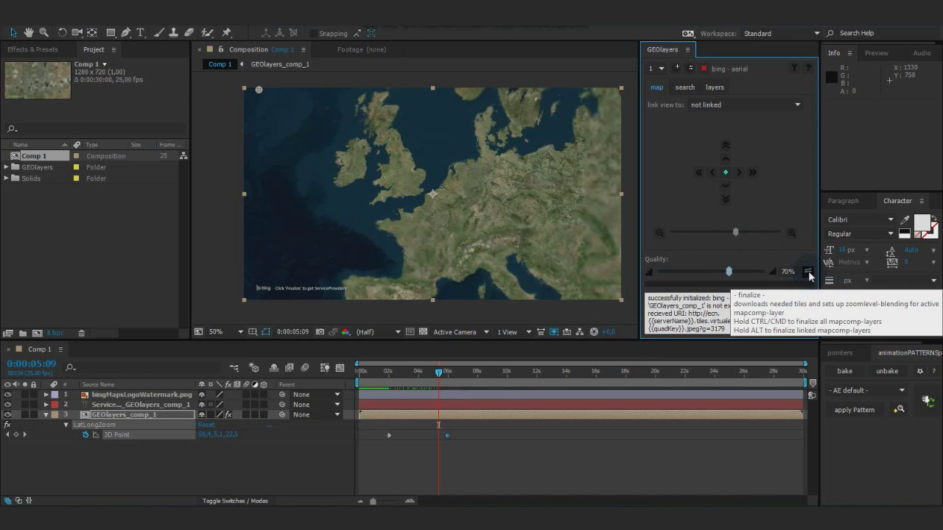
left_click(808, 273)
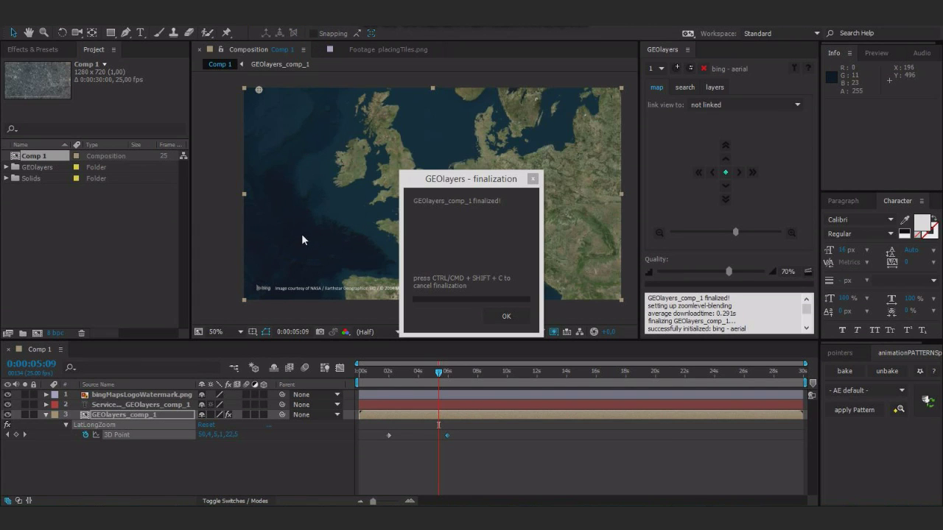
left_click_drag(442, 179, 416, 184)
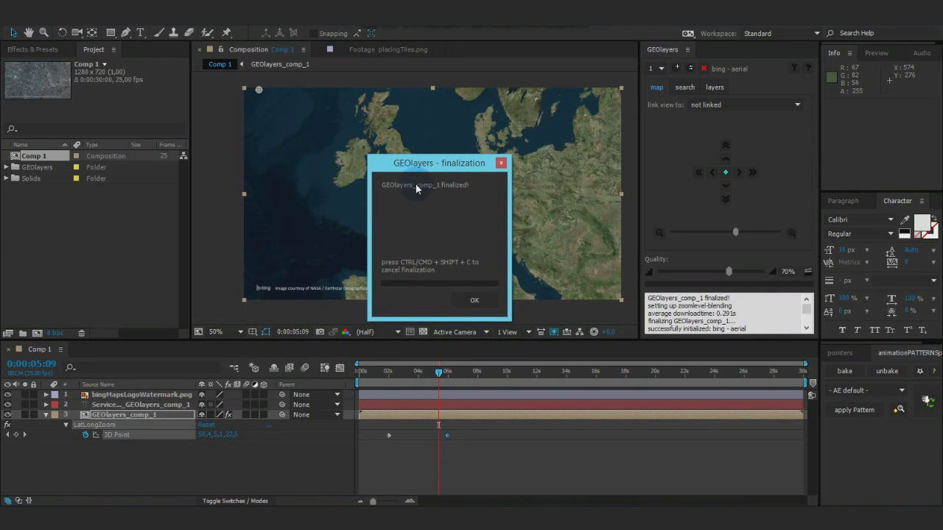
left_click(475, 300)
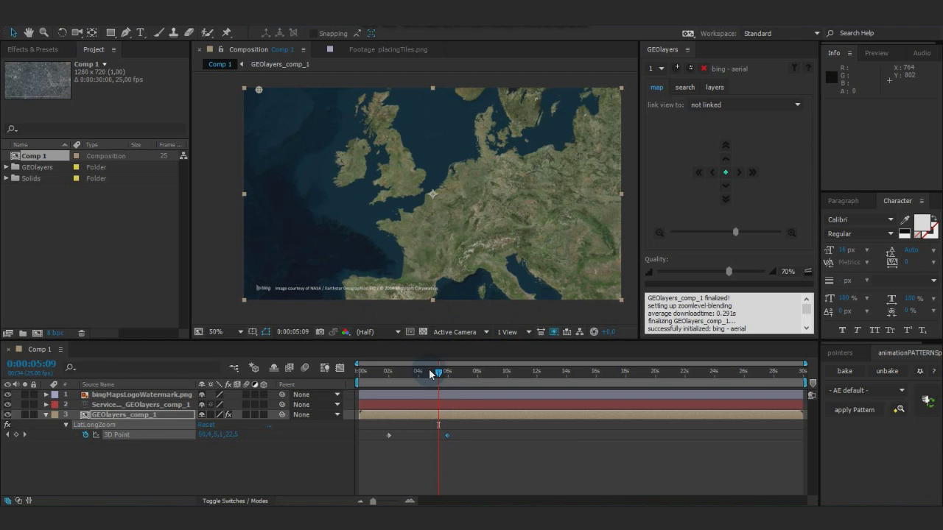
Step: Play and scrub the finalized London-to-Europe map animation, checking tile detail and the service provider attribution layer
left_click_drag(437, 373, 381, 380)
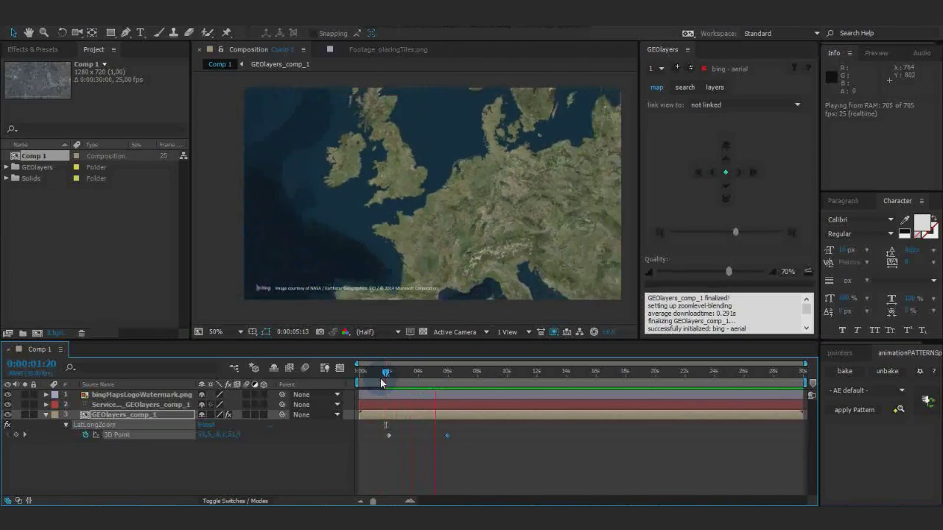
key("space")
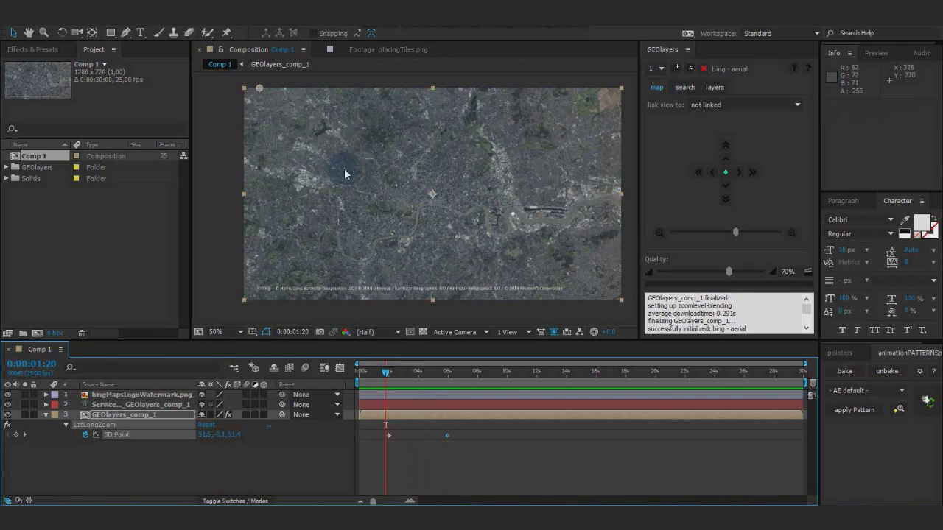
left_click(388, 374)
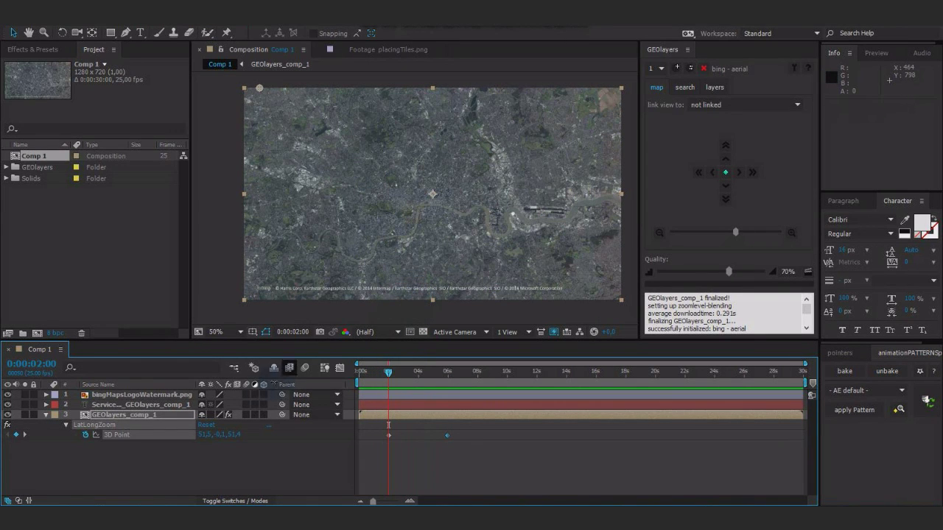
left_click(148, 405)
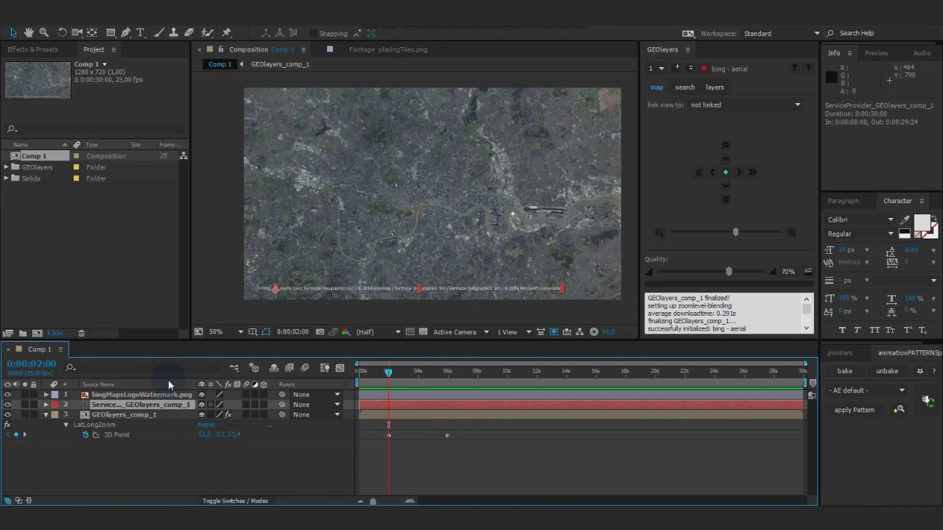
left_click(193, 469)
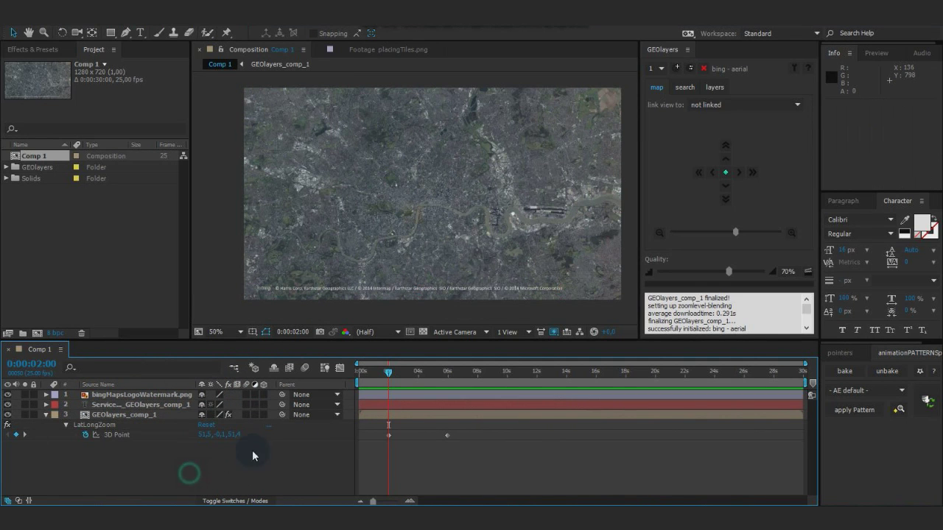
mouse_move(388, 375)
left_mouse_down()
mouse_move(455, 380)
mouse_move(394, 385)
left_mouse_up()
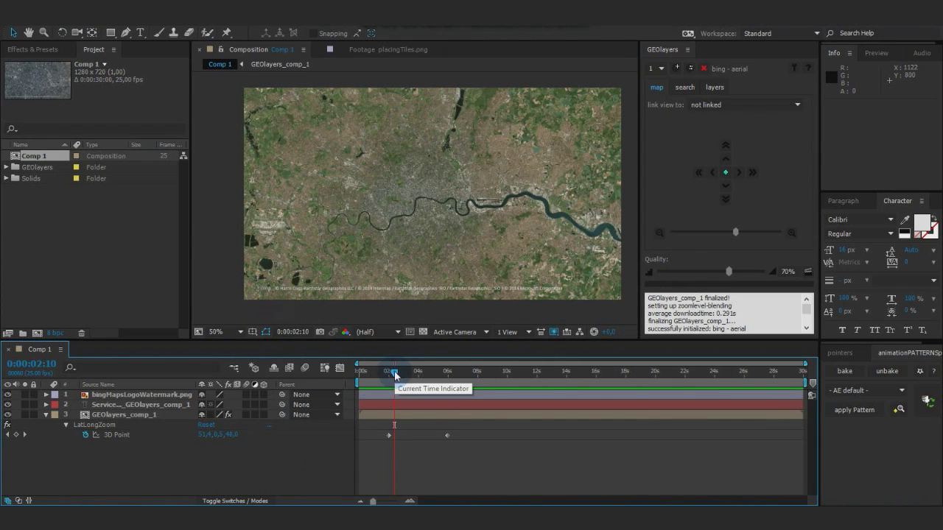
left_click_drag(393, 373, 378, 372)
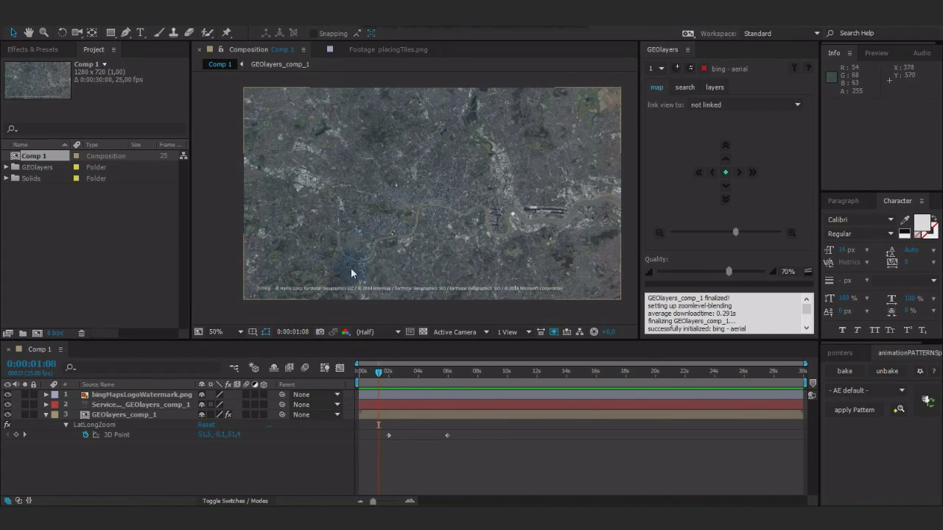
left_click_drag(379, 373, 415, 375)
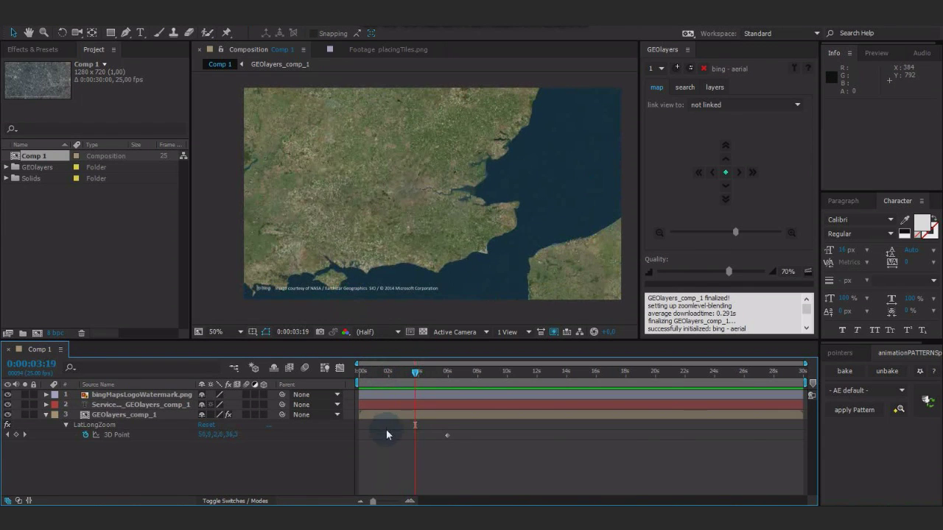
Step: Change the server profile of GEOlayers_comp_1 to mapquest - sat and check the keyframed animation with the new tiles
left_click(691, 71)
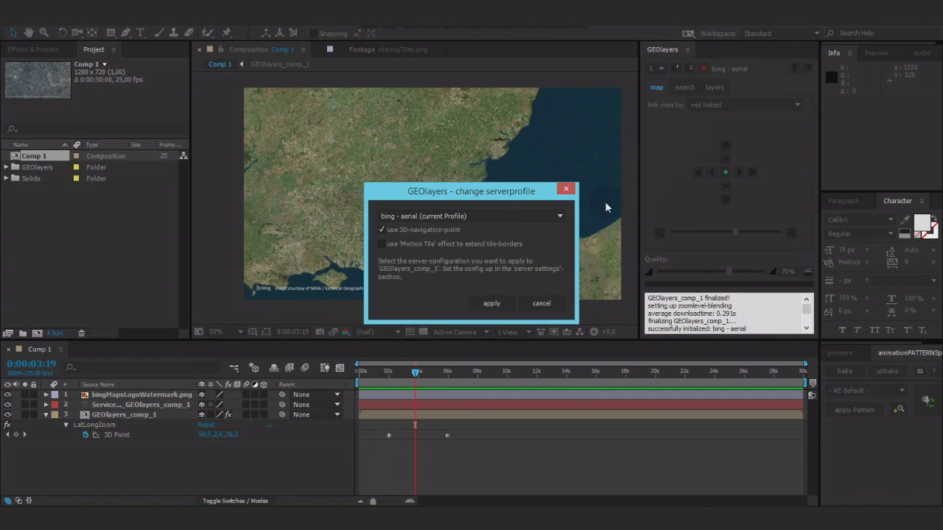
left_click_drag(496, 196, 499, 148)
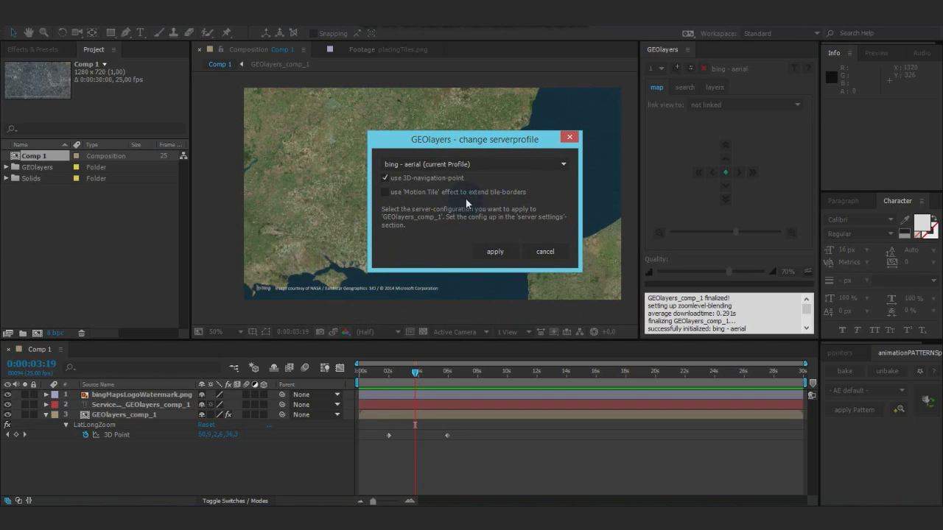
left_click(479, 165)
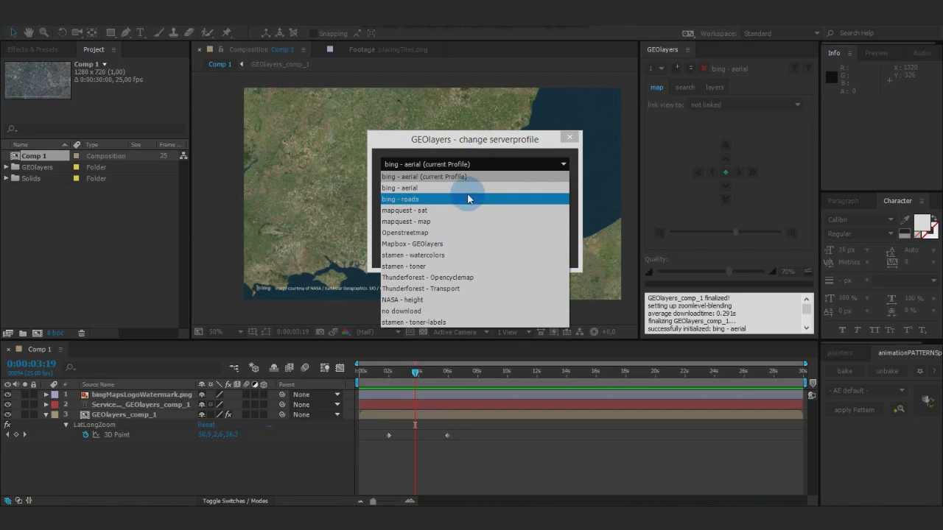
left_click(453, 210)
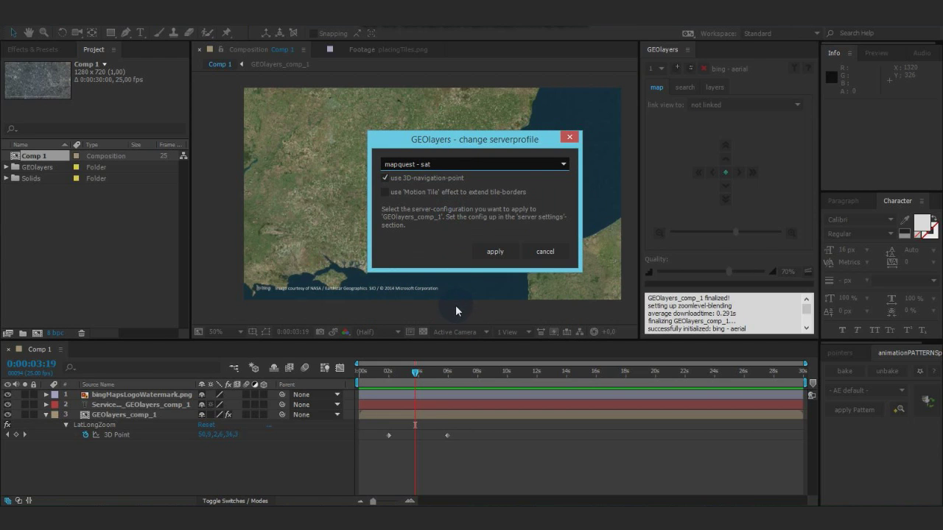
left_click(496, 250)
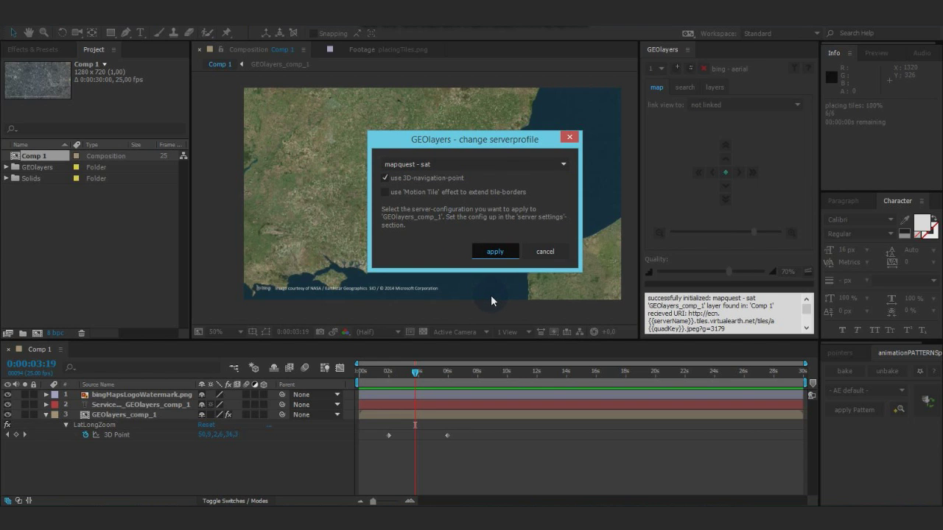
left_click_drag(415, 372, 462, 378)
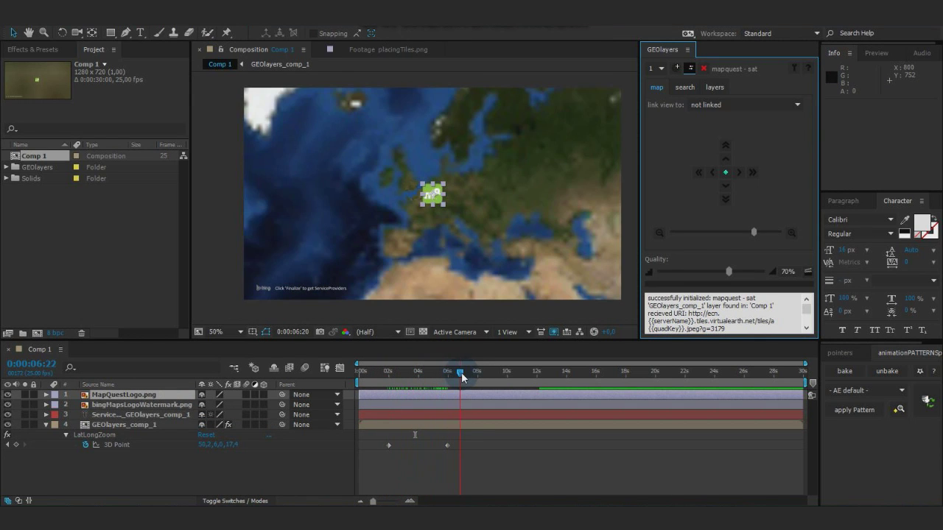
left_click(401, 373)
left_click_drag(401, 374, 462, 372)
Step: Switch the server profile back to bing - aerial with the 3D-navigation-point option enabled, and finalize the map
left_click(690, 70)
left_click(468, 216)
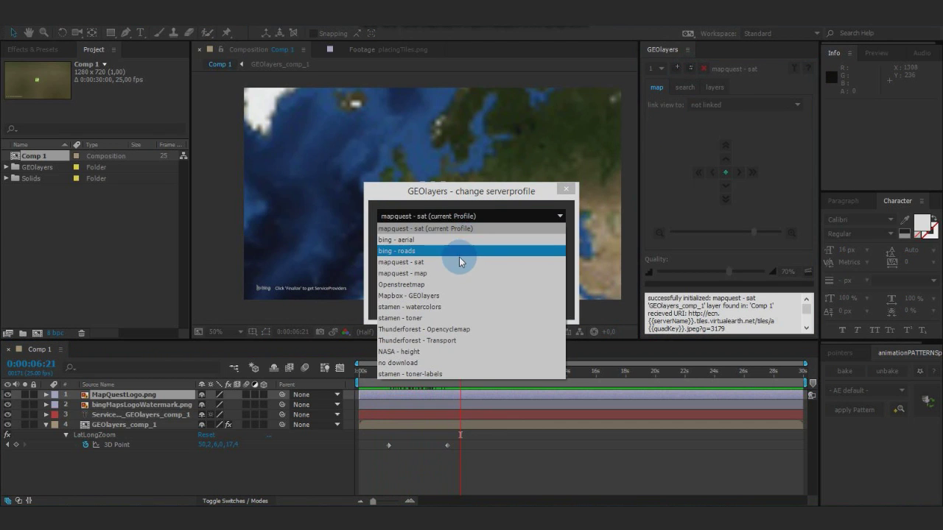
left_click(459, 246)
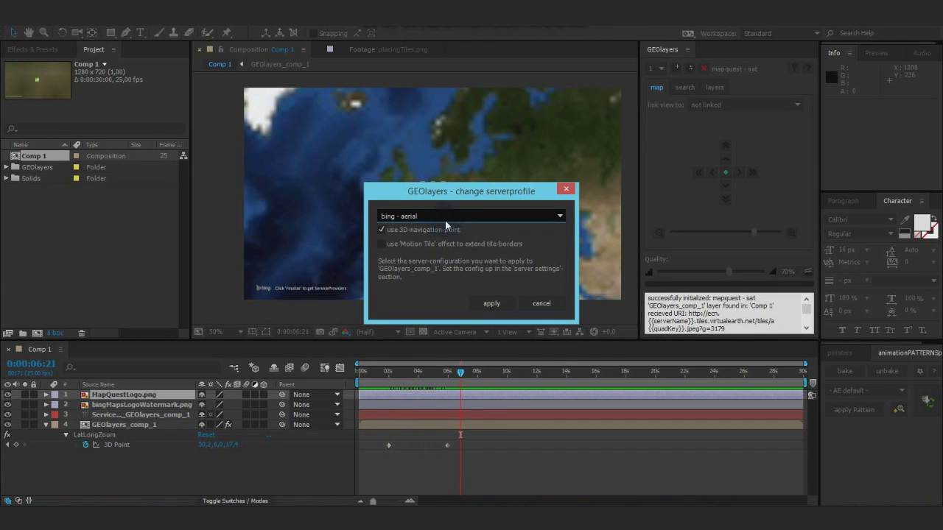
left_click_drag(471, 194, 601, 112)
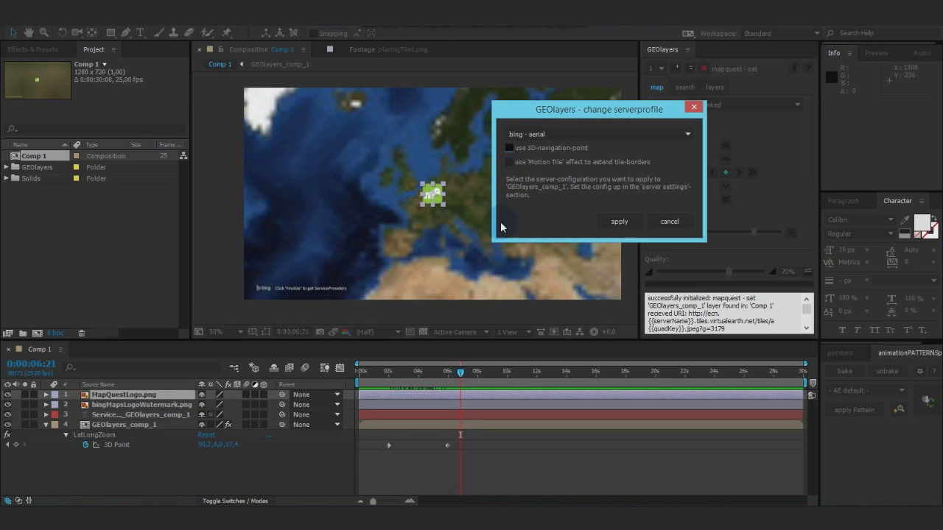
left_click(532, 147)
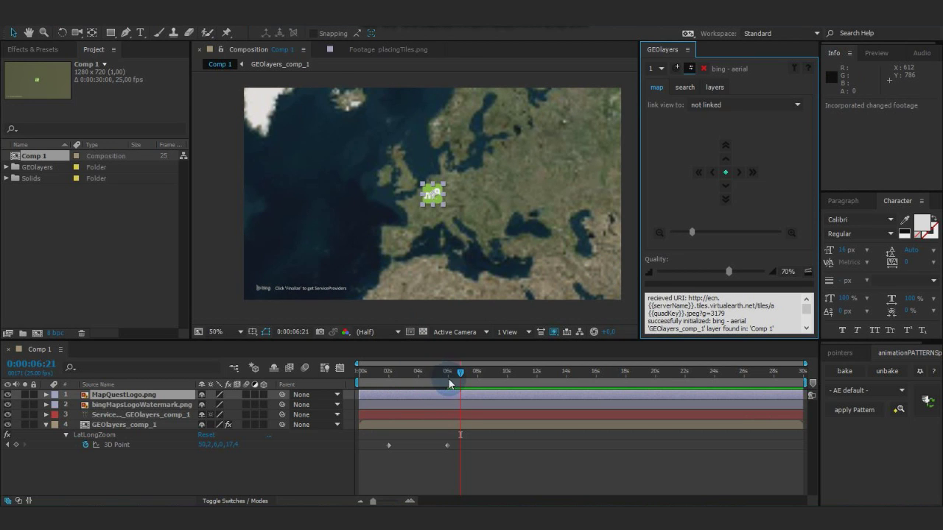
left_click(810, 272)
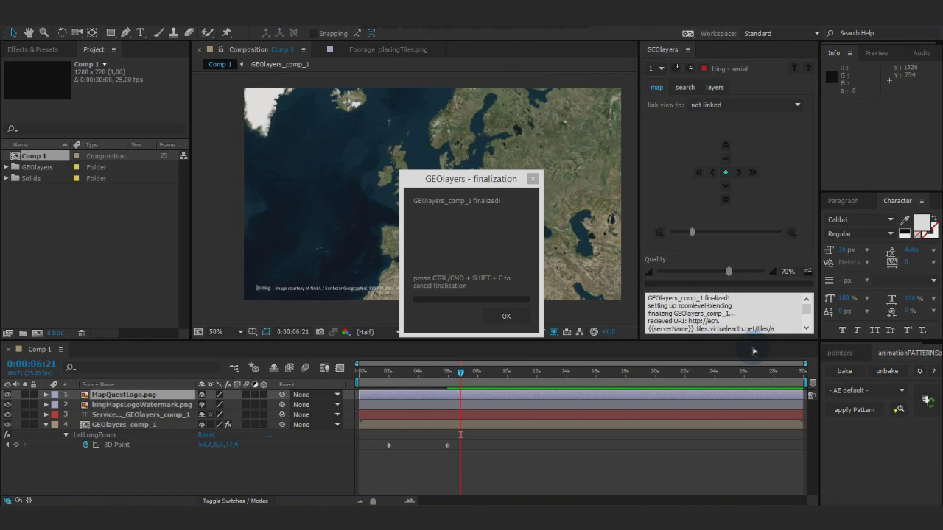
left_click(507, 319)
Step: Move the MapQuestLogo.png layer off the map's centre to about position 208, 198 over the Atlantic
left_click_drag(438, 373, 459, 375)
left_click(291, 30)
left_click_drag(434, 203, 310, 157)
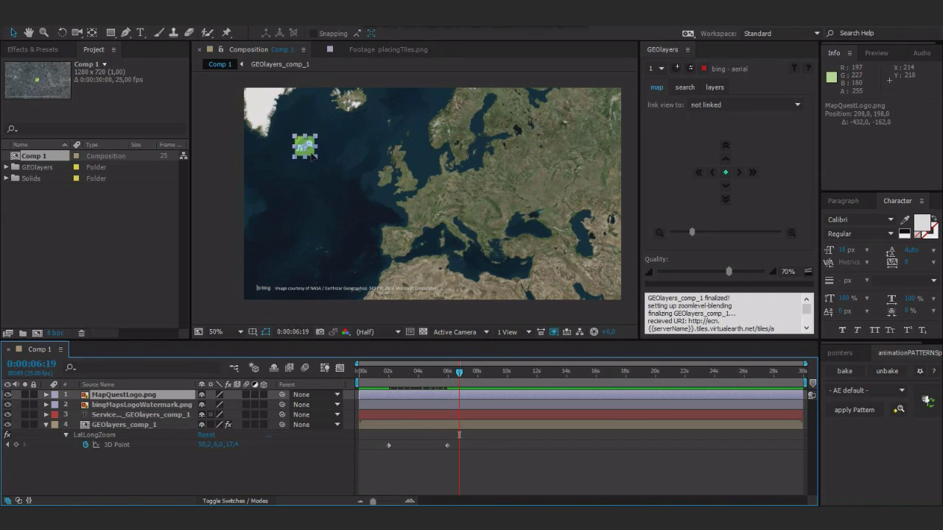
Step: Delete the MapQuestLogo.png layer from Comp 1 and select the GEOlayers_comp_1 layer
left_click(125, 395)
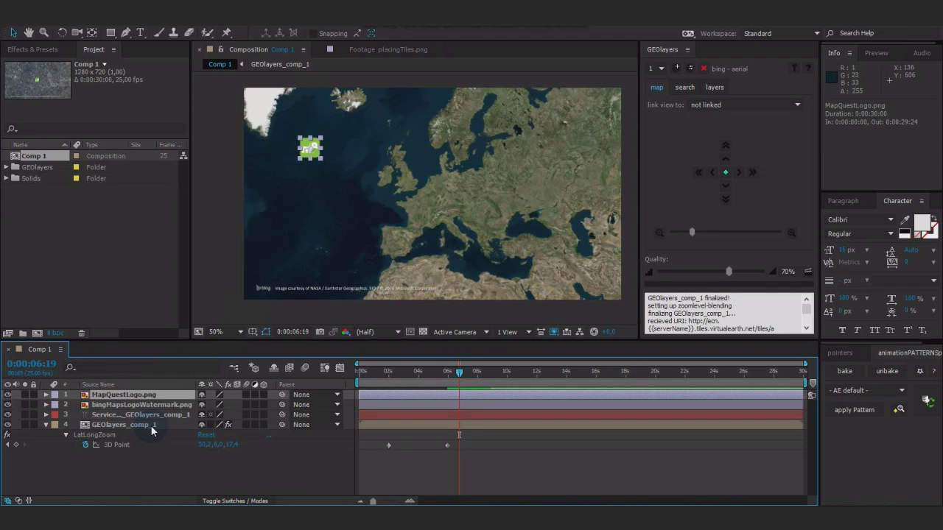
key("Delete")
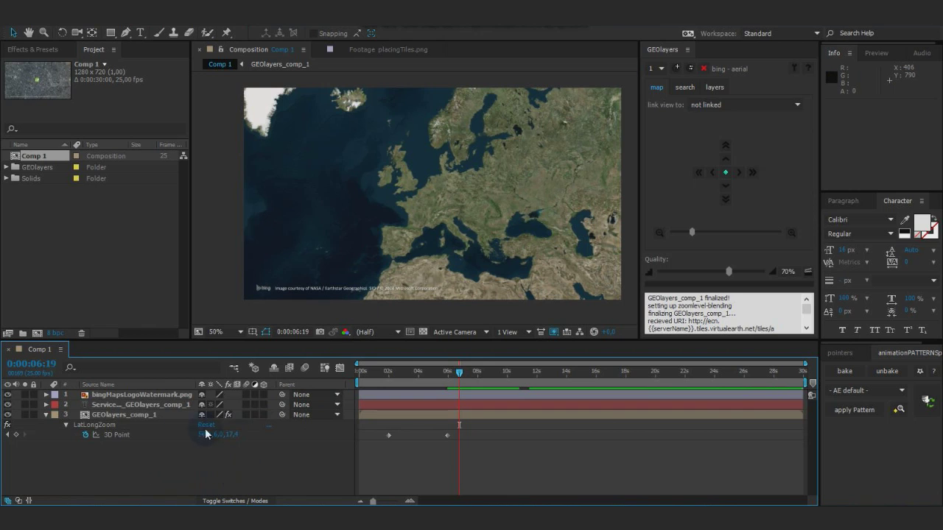
left_click(158, 415)
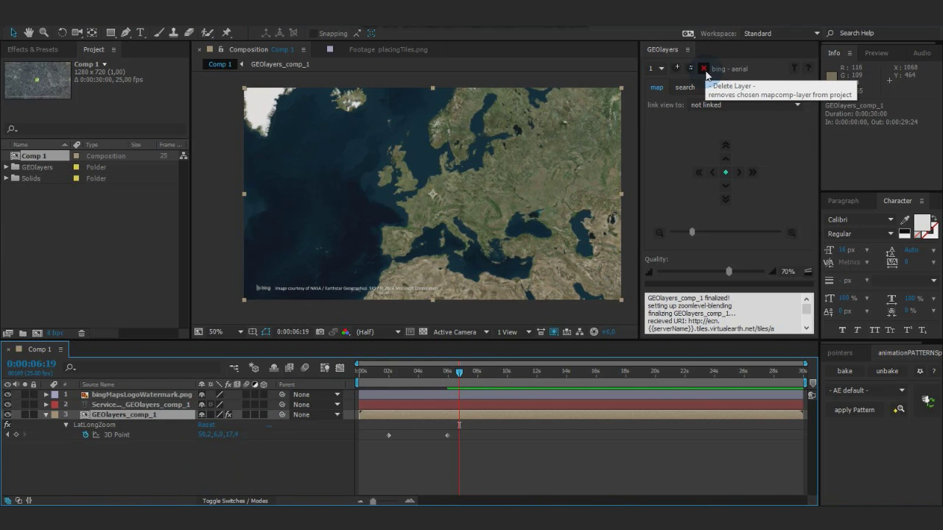
left_click(704, 68)
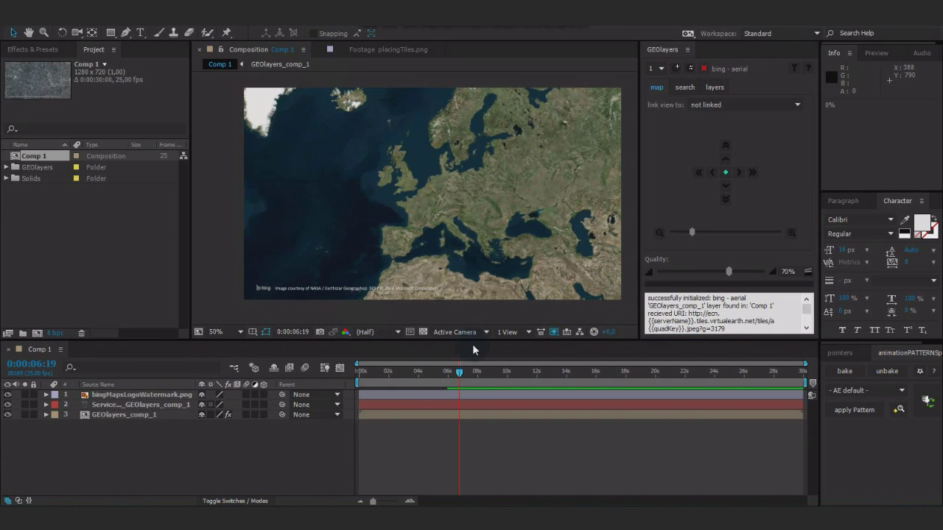
Step: Move the playhead to 0:00:05:01 and check which mapcomps the view of GEOlayers_comp_1 can be linked to
left_click_drag(460, 372, 434, 383)
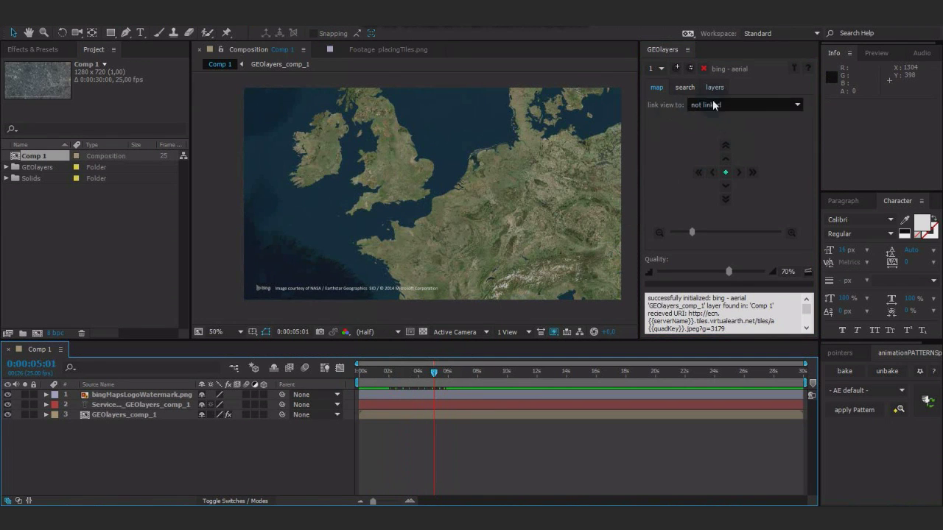
left_click(797, 106)
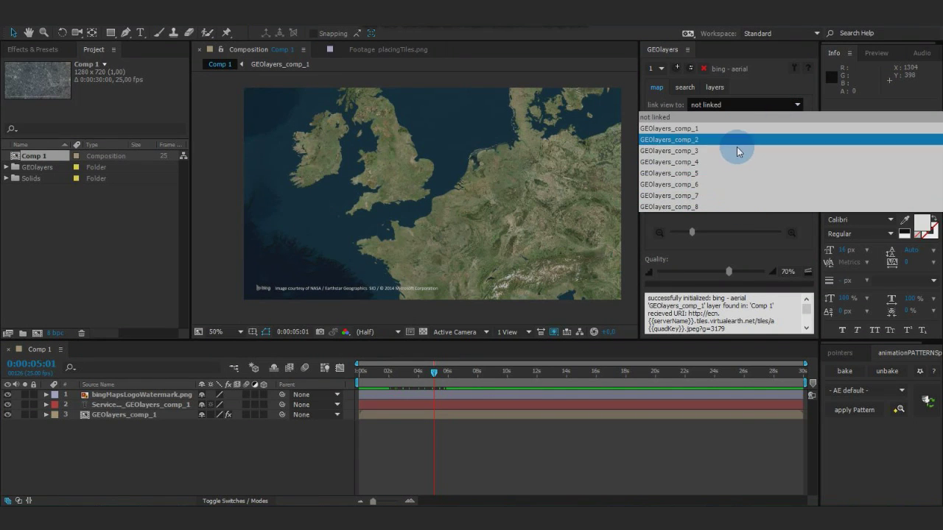
left_click(739, 221)
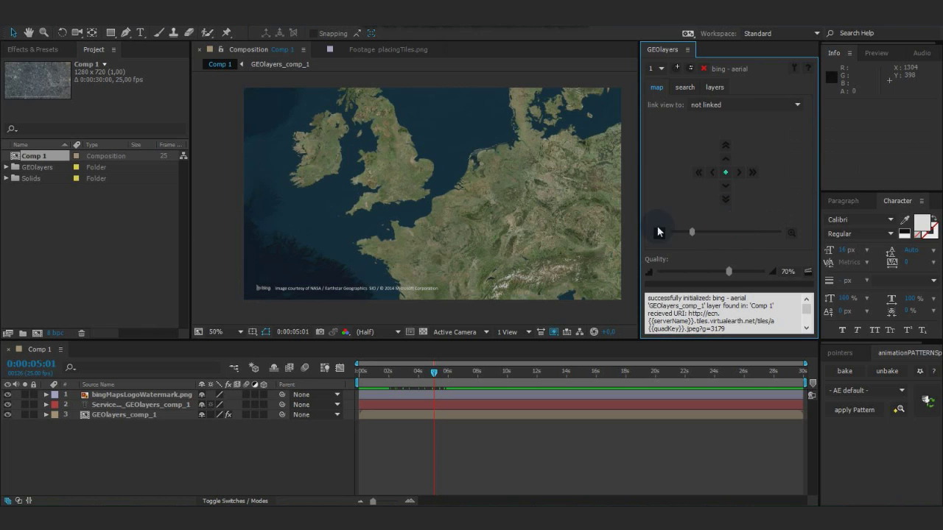
Step: Create a second mapcomp, GEOlayers_comp_2, with the bing - roads profile at 1280 x 720 px, 30 s and 25 frames
left_click(660, 68)
left_click(655, 92)
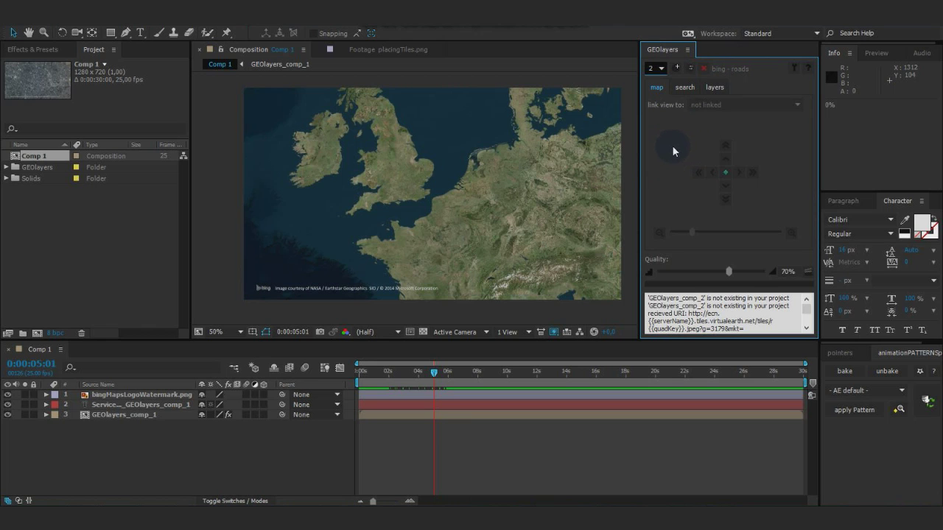
left_click(677, 67)
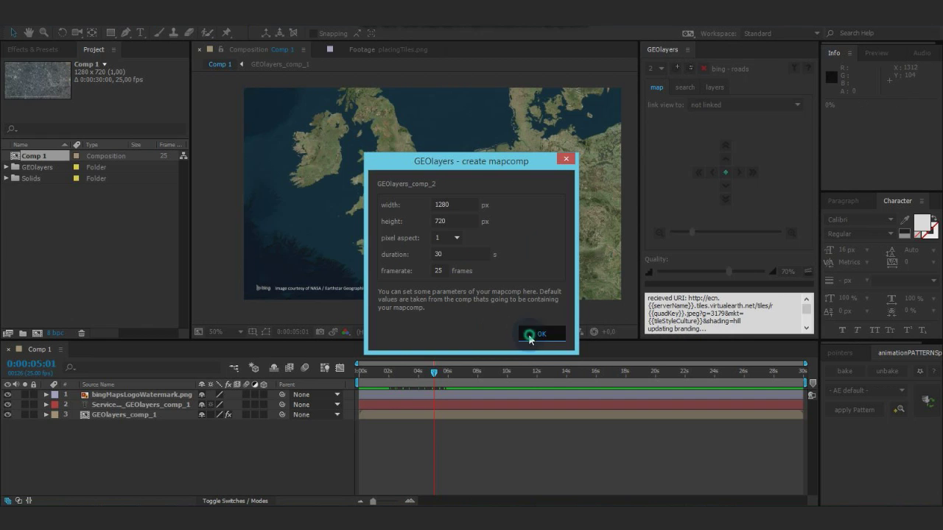
left_click(530, 333)
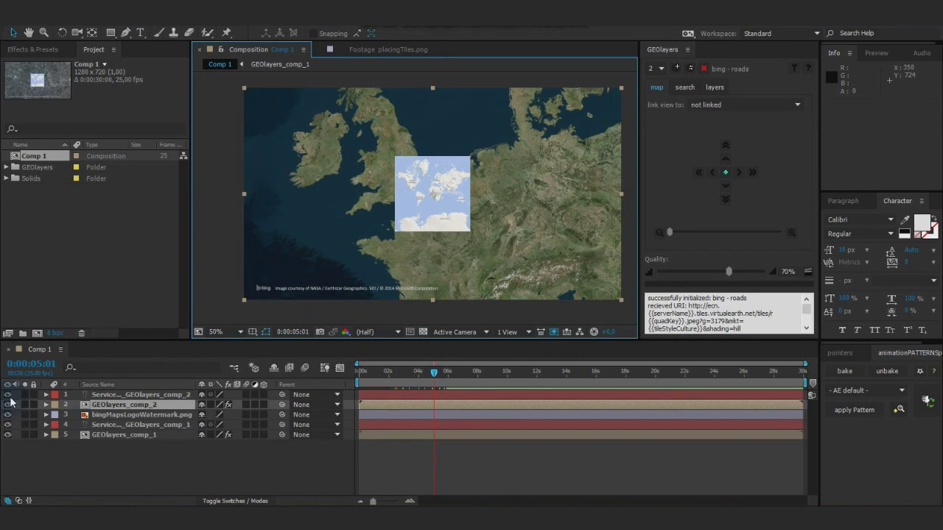
Step: Move GEOlayers_comp_2 directly above GEOlayers_comp_1 in the layer order and hide the ServiceProvider_GEOlayers_comp_2 layer
left_click_drag(103, 404, 105, 437)
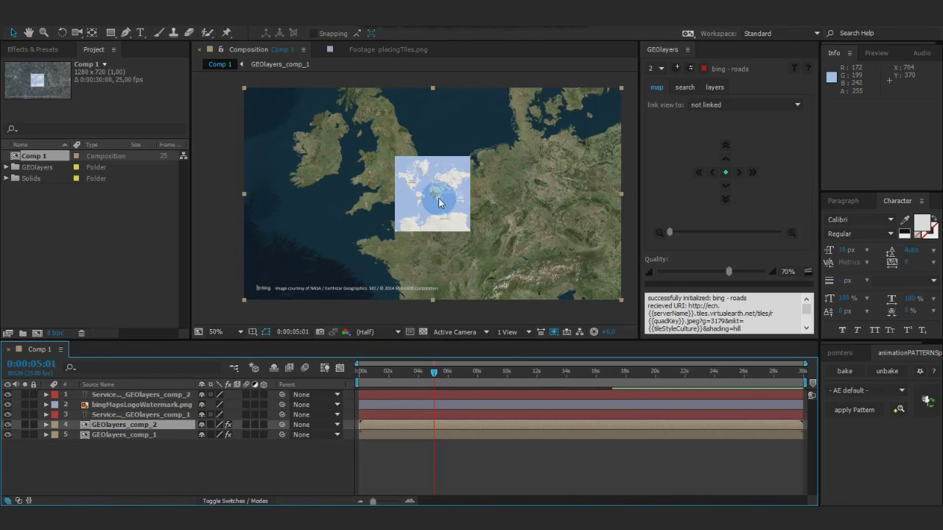
left_click(142, 396)
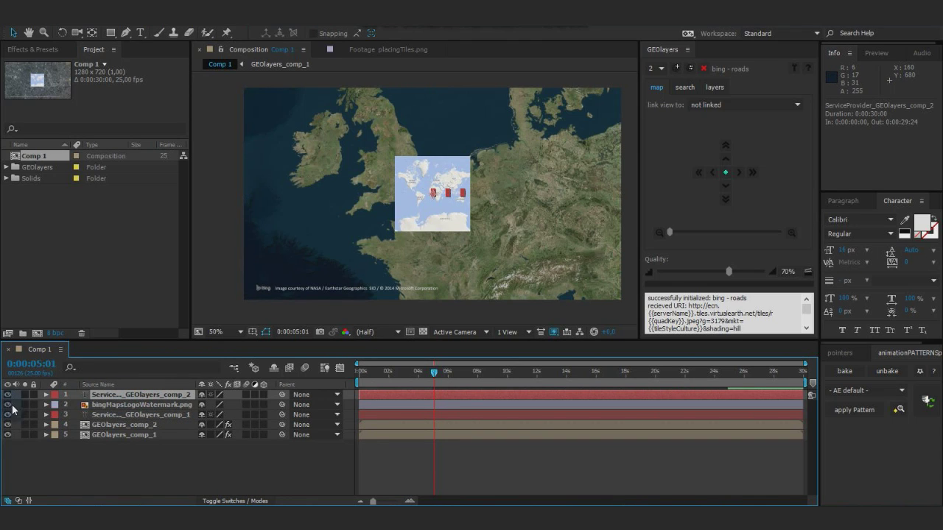
left_click(131, 425)
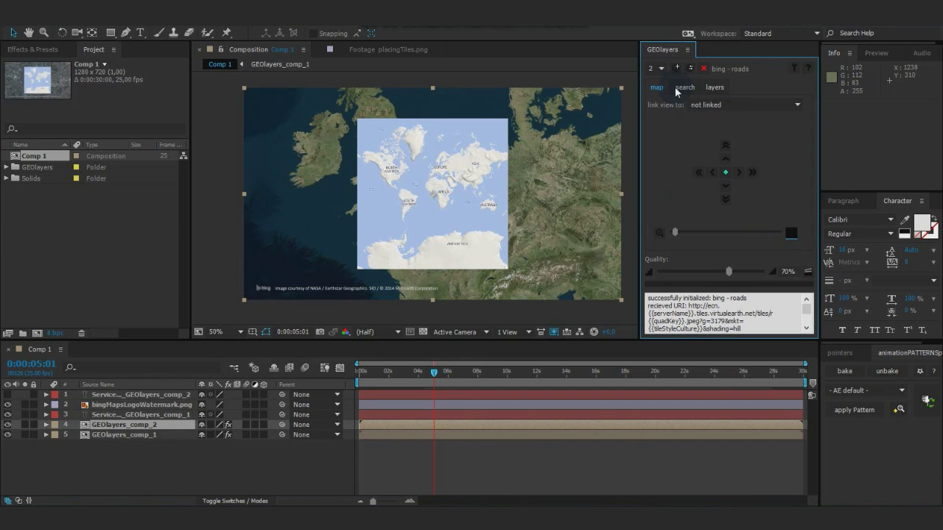
Step: Link the view of GEOlayers_comp_2 to GEOlayers_comp_1 and make mapcomp 1 active again
left_click(719, 105)
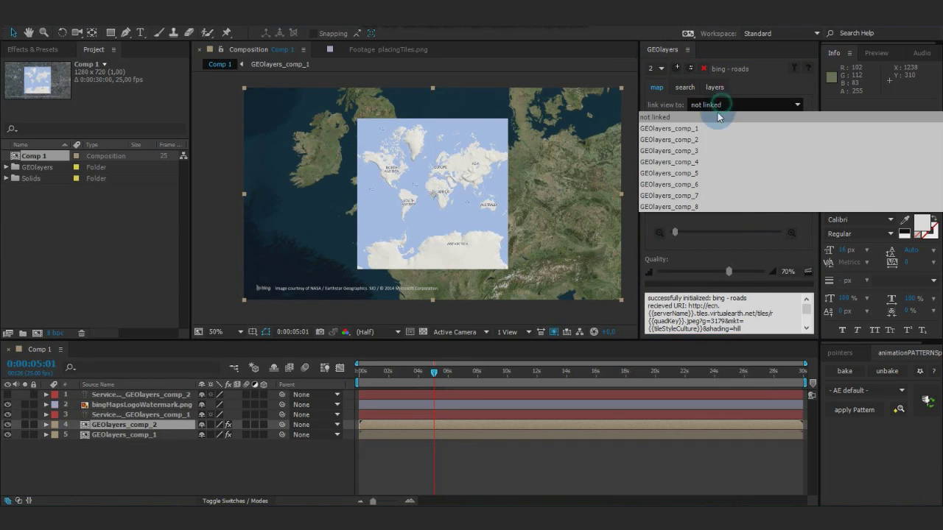
left_click(707, 130)
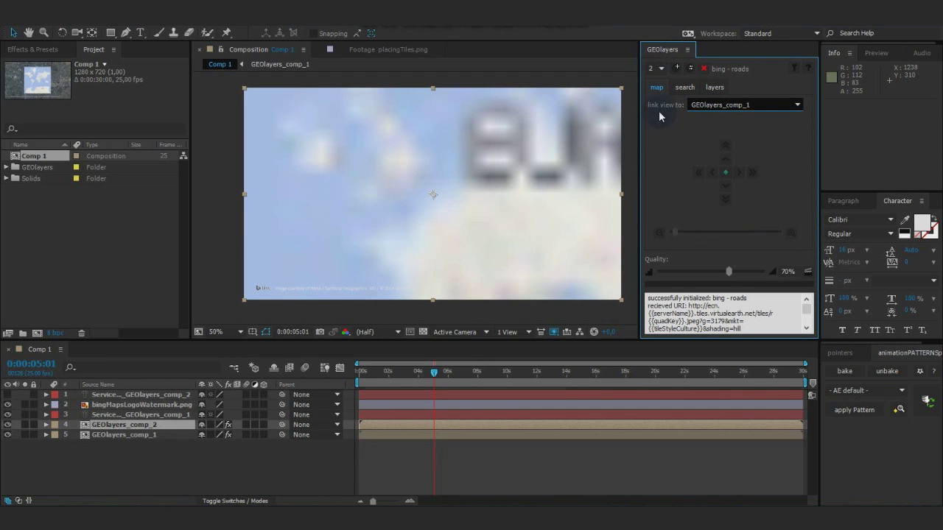
left_click(657, 69)
left_click(655, 81)
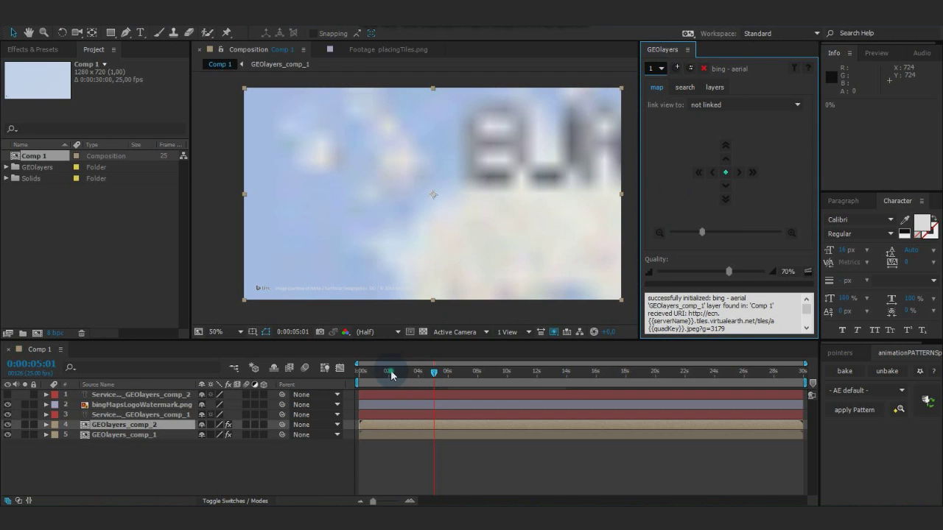
Step: Scrub through the animation, toggling the visibility of GEOlayers_comp_2 to compare the linked roads map with the aerial map
left_click(358, 372)
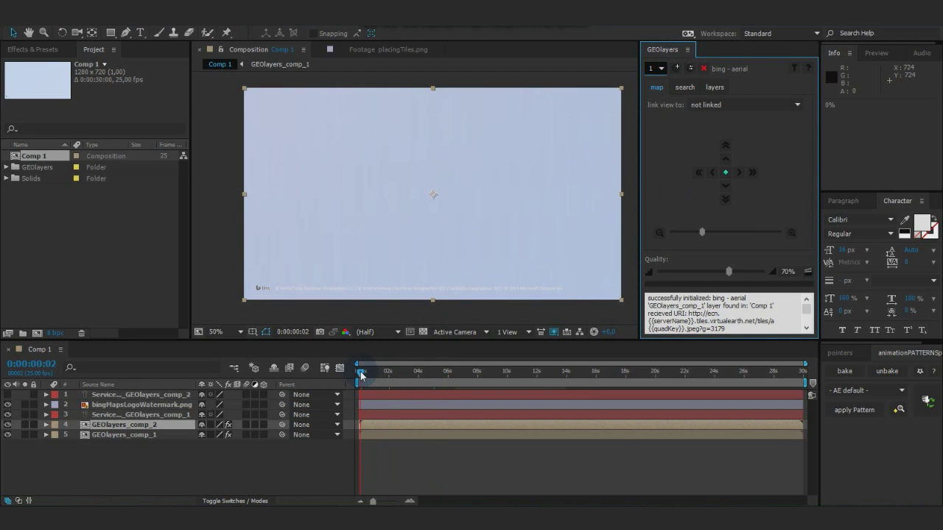
left_click_drag(361, 374, 455, 387)
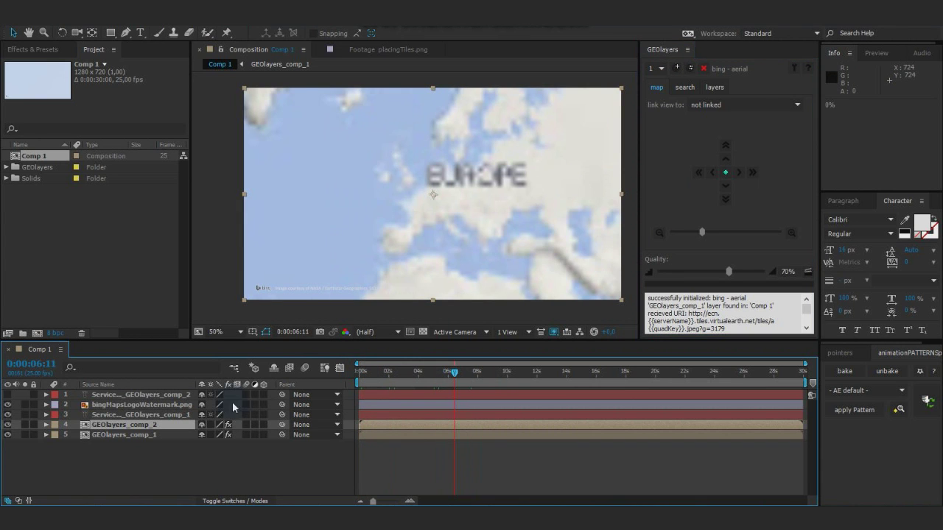
left_click(8, 425)
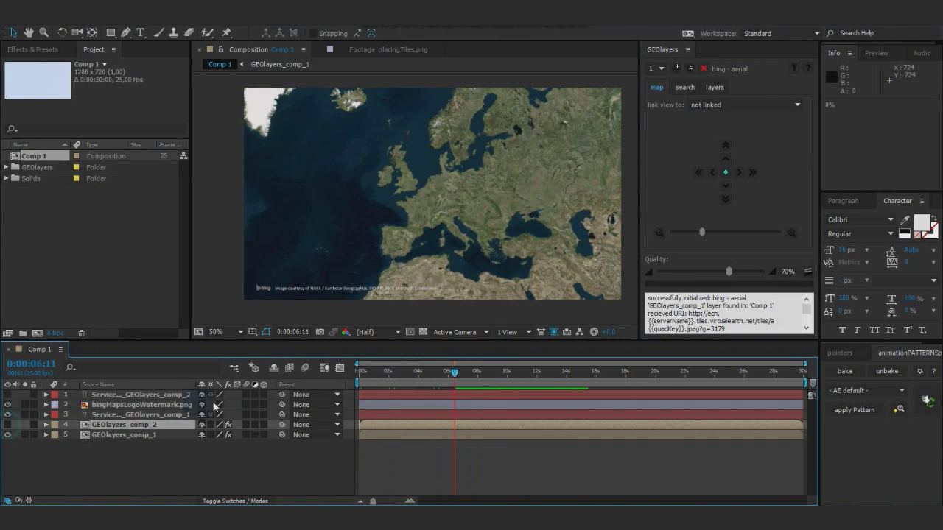
left_click(446, 372)
left_click_drag(425, 378, 359, 376)
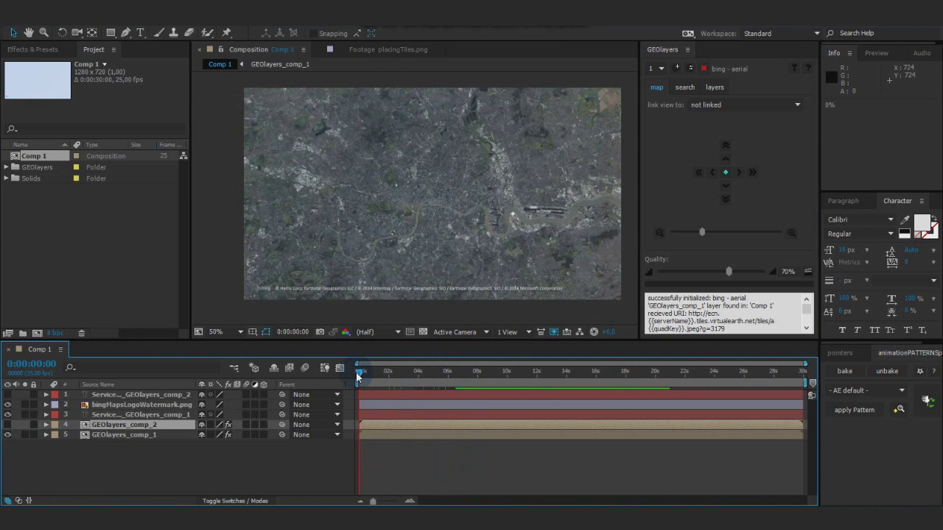
left_click(7, 426)
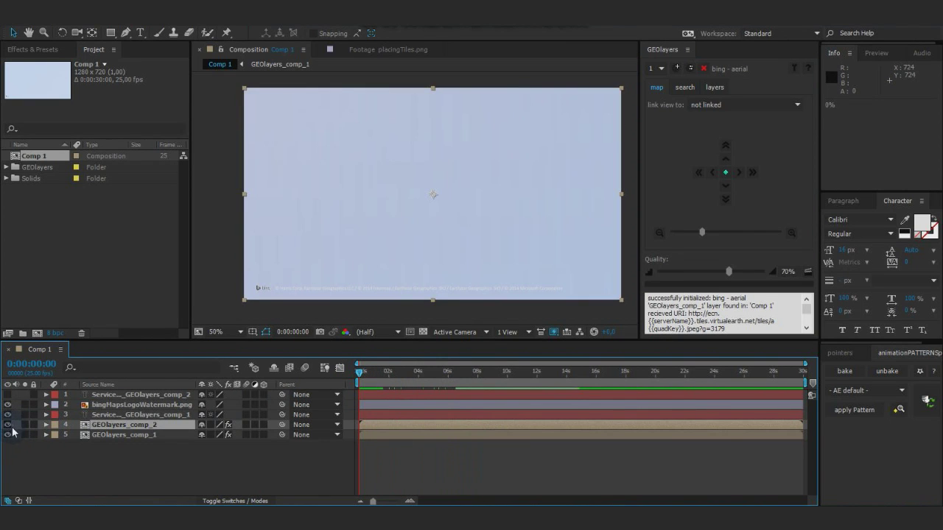
left_click(7, 426)
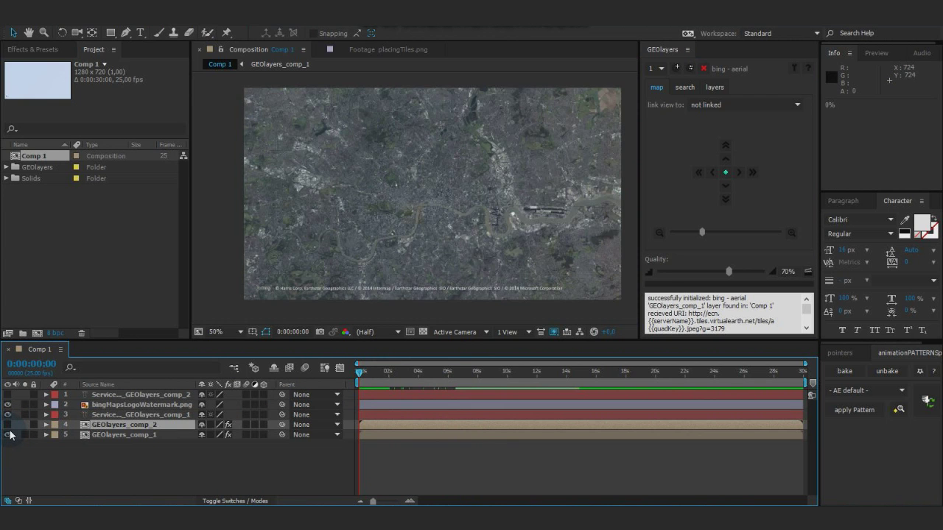
Step: Trim the end of the GEOlayers_comp_2 layer to 0:00:02:09
left_click(372, 372)
left_click_drag(382, 379, 396, 381)
left_click_drag(802, 425, 398, 426)
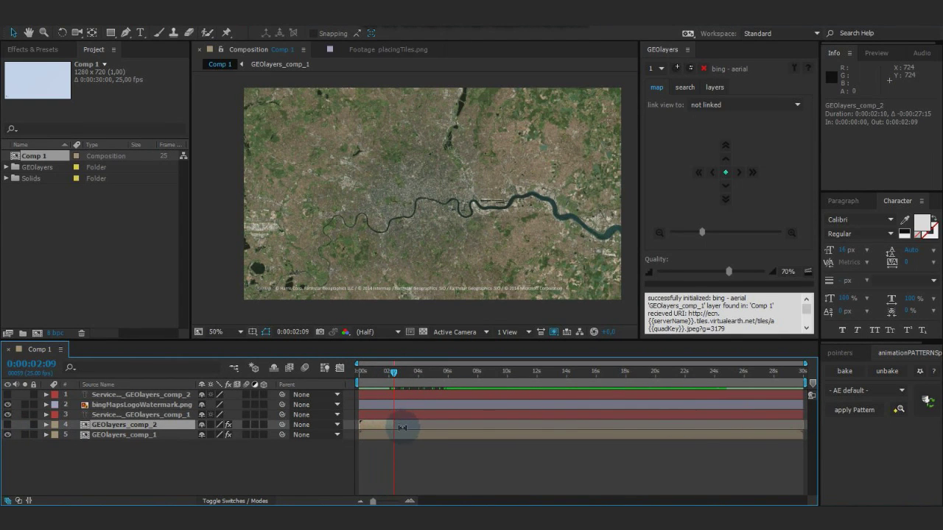
Step: Keyframe the opacity of GEOlayers_comp_2 from 100% at about 2 s to 0% at 0:00:02:09
key("t")
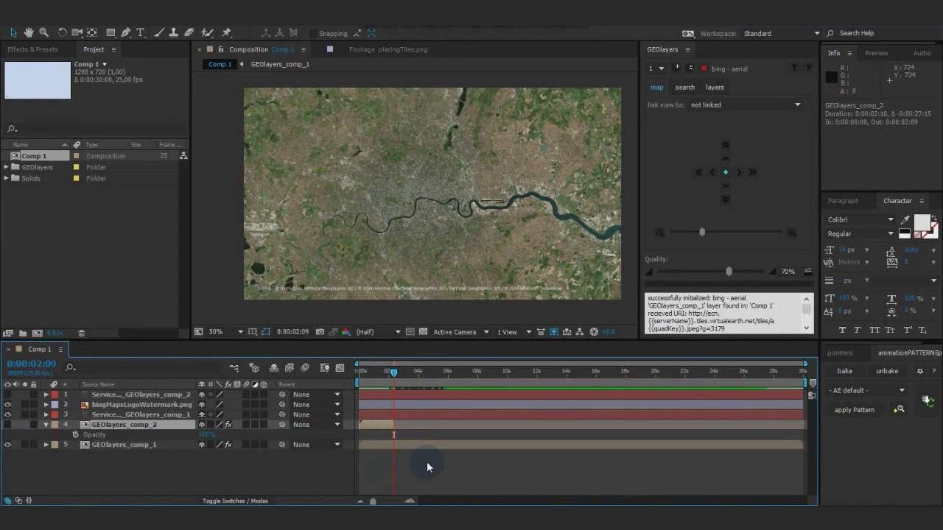
left_click(75, 435)
key("shift+Page_Up")
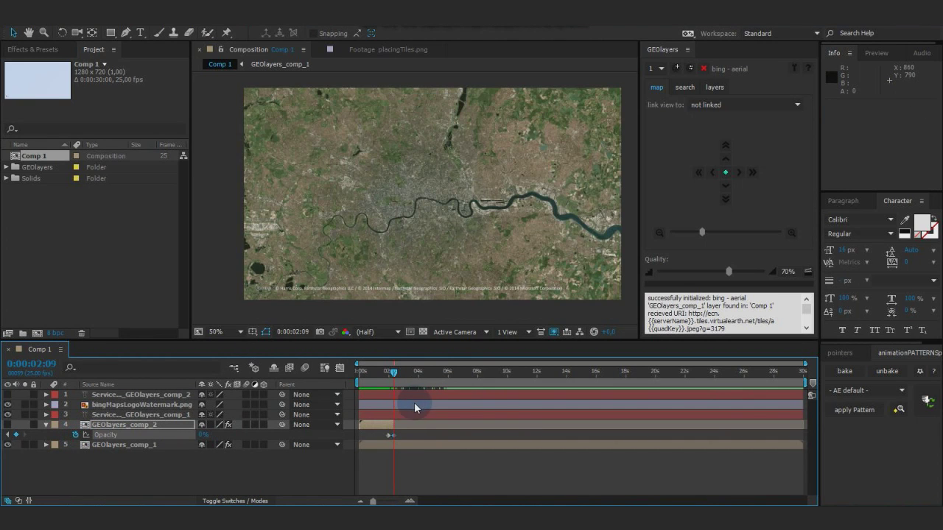
Step: Make GEOlayers_comp_2 visible and finalize its bing - roads map with the playhead at 0:00:01:12
left_click(8, 425)
mouse_move(363, 377)
left_mouse_down()
mouse_move(460, 387)
mouse_move(355, 402)
mouse_move(381, 382)
left_mouse_up()
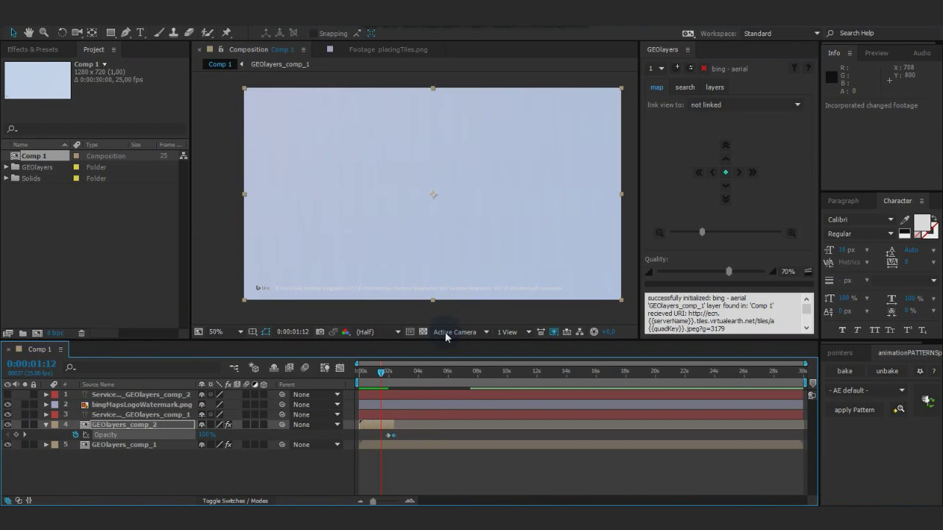
left_click(661, 68)
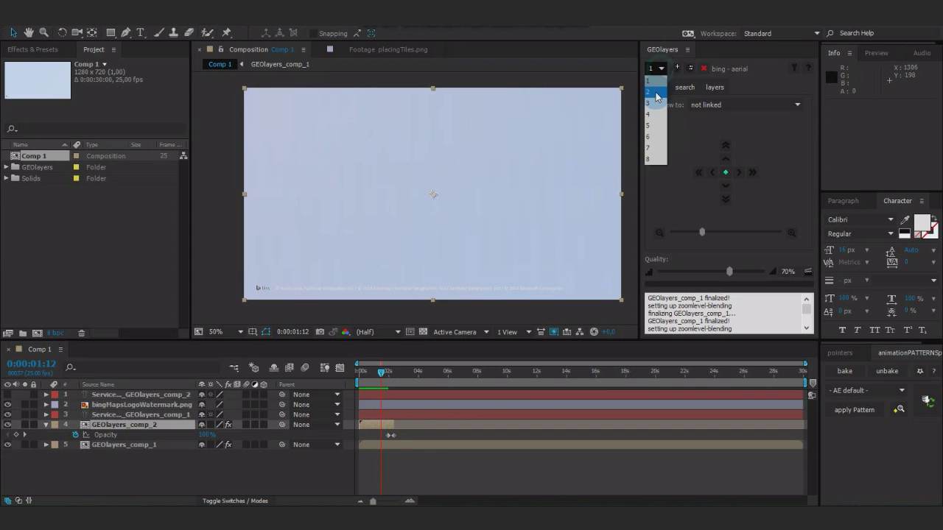
left_click(650, 105)
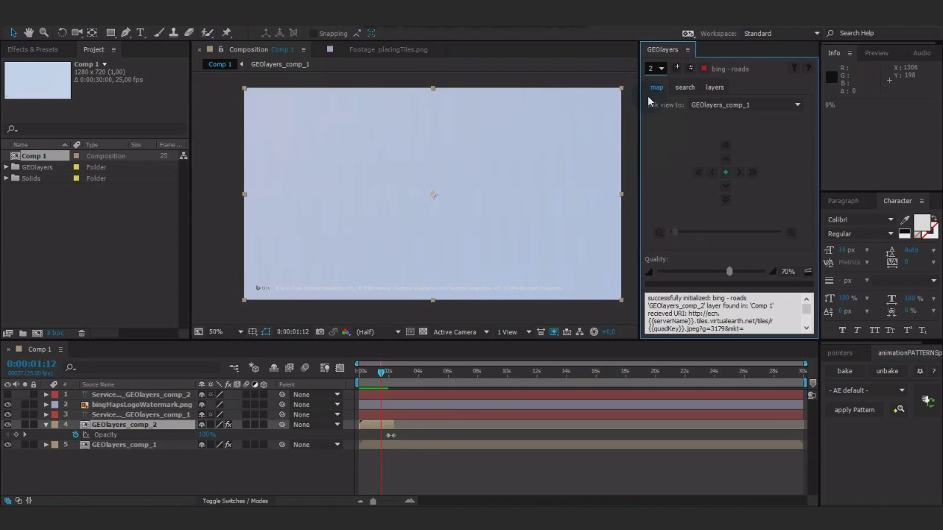
left_click(808, 272)
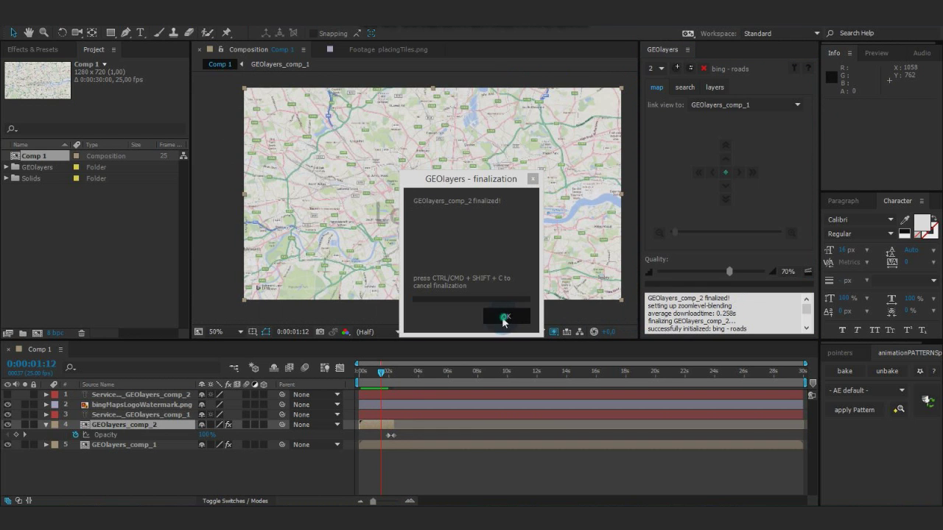
left_click(506, 316)
left_click(545, 247)
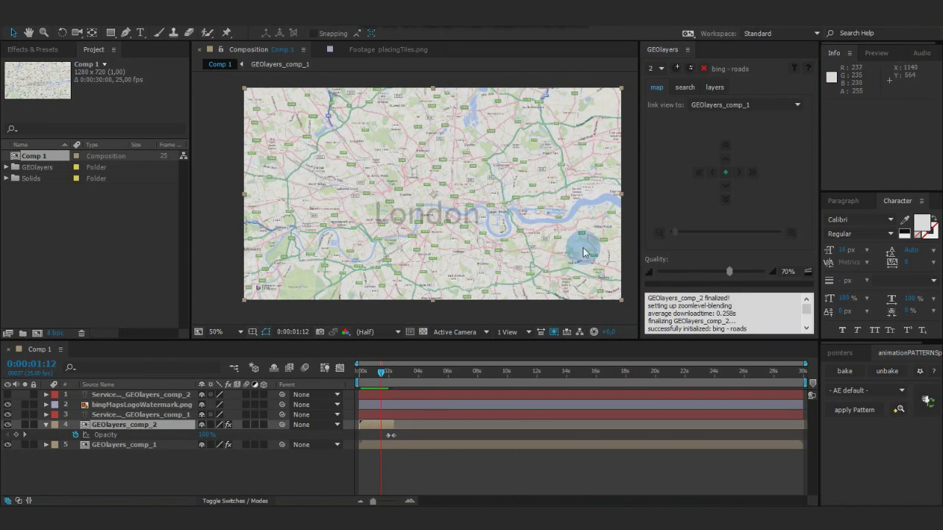
Step: Scrub the transition from the roads map to the aerial map up to 0:00:04:11 and check the finalize options
left_click_drag(394, 376, 364, 377)
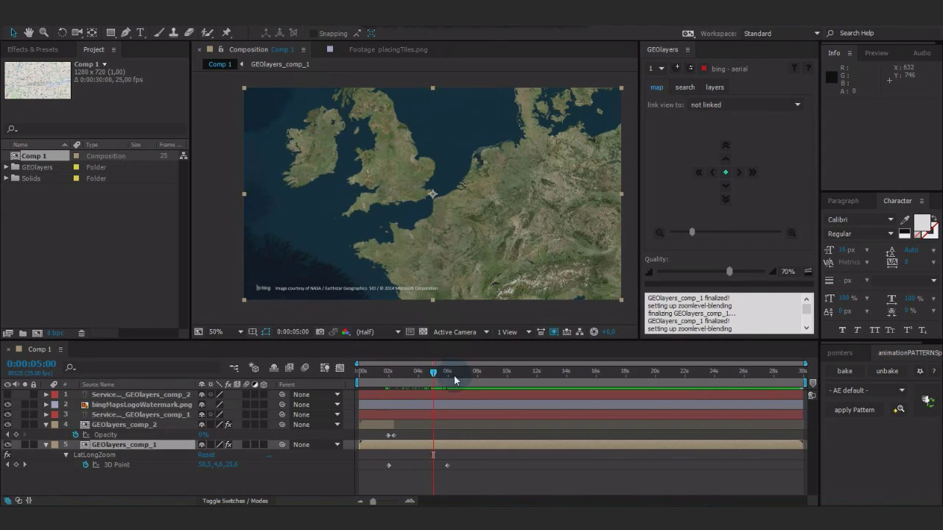
mouse_move(435, 380)
left_mouse_down()
mouse_move(454, 382)
mouse_move(409, 386)
mouse_move(427, 387)
left_mouse_up()
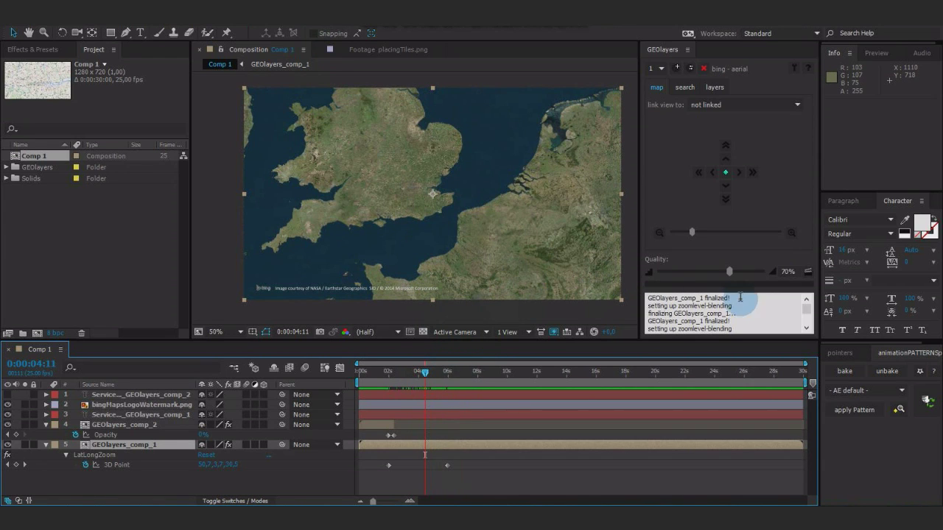
left_click(808, 275)
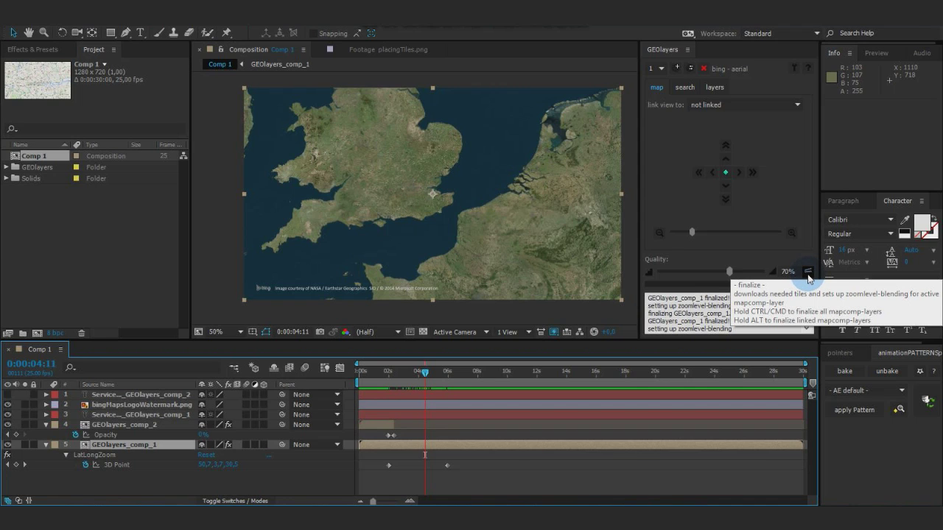
Step: Switch the active mapcomp to GEOlayers_comp_2 and back to GEOlayers_comp_1
left_click(656, 68)
left_click(658, 93)
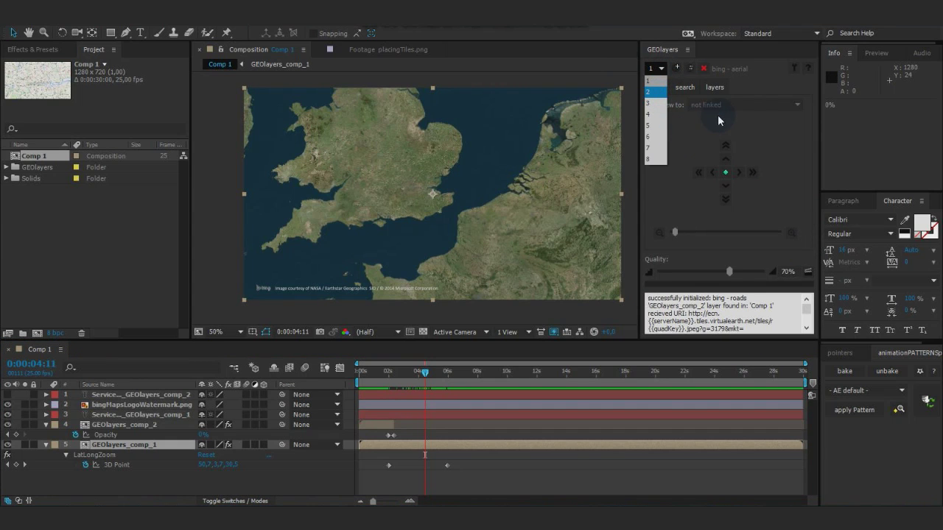
left_click(656, 68)
left_click(655, 79)
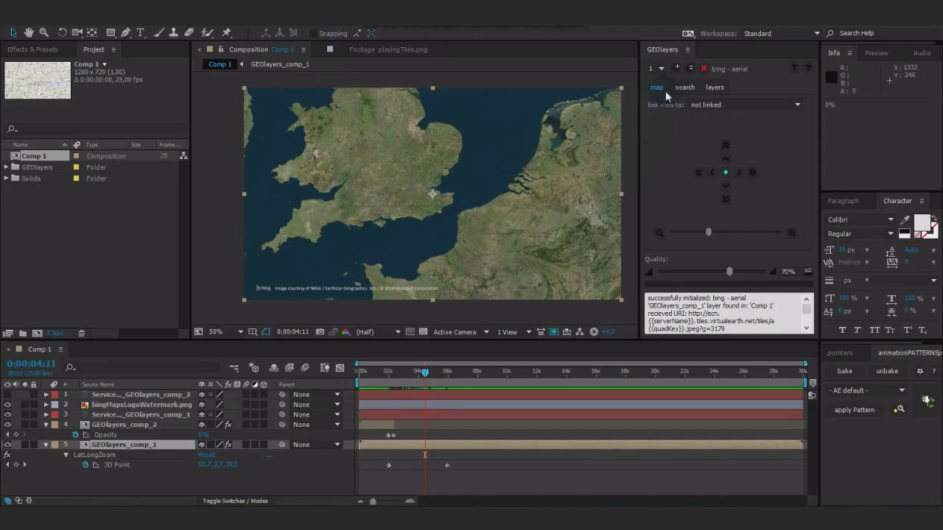
Step: Look through the map and search views of GEOlayers and open the options for snapping layers to the map
left_click(685, 88)
left_click(655, 89)
left_click(685, 88)
left_click(656, 88)
left_click(684, 88)
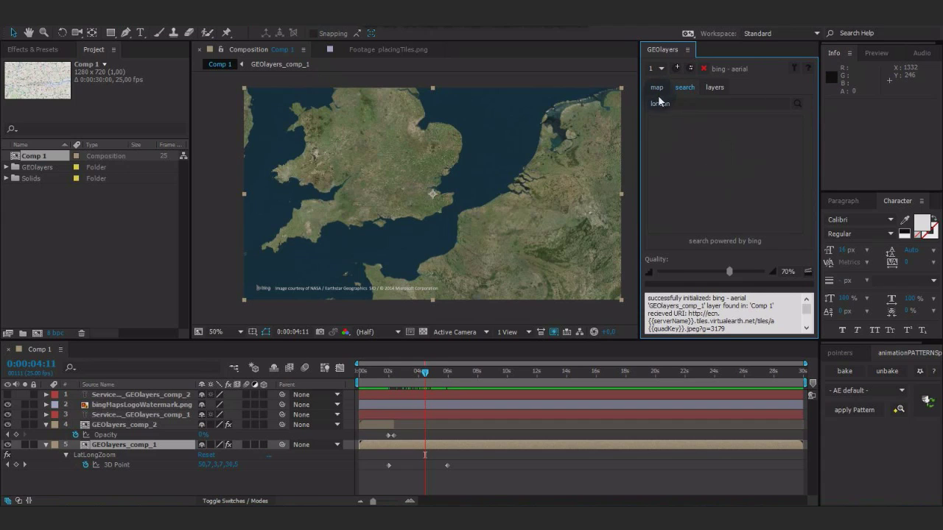
left_click(715, 88)
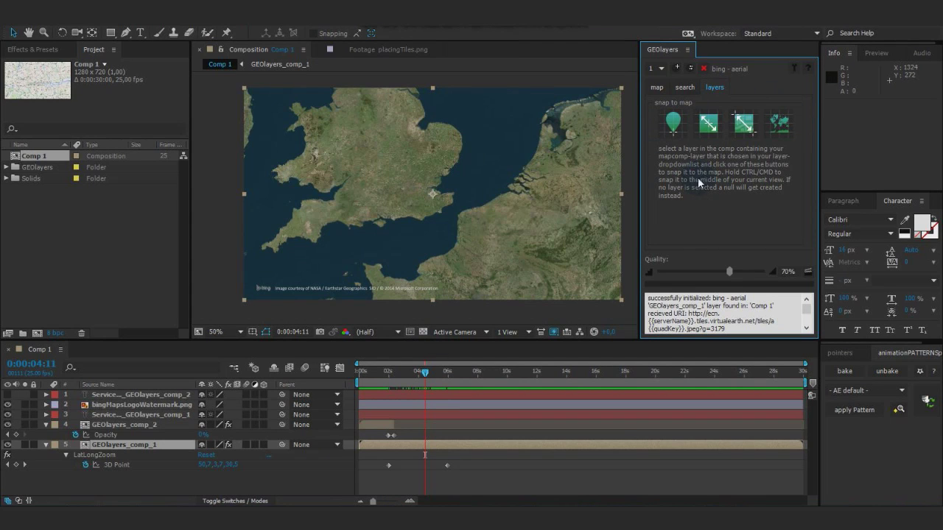
Step: Collapse the keyframed properties of both map layers and move the playhead to 0:00:01:04
left_click(47, 447)
left_click(45, 425)
left_click(65, 474)
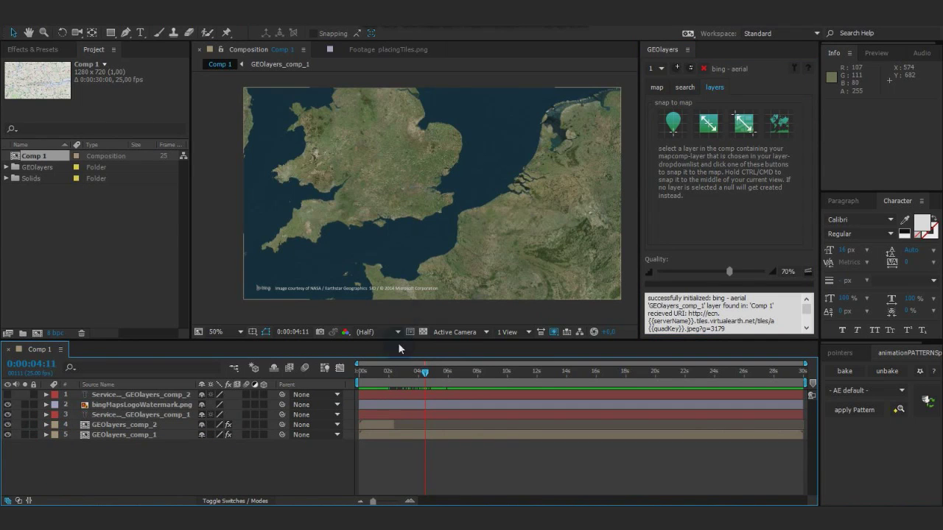
left_click_drag(425, 374, 377, 376)
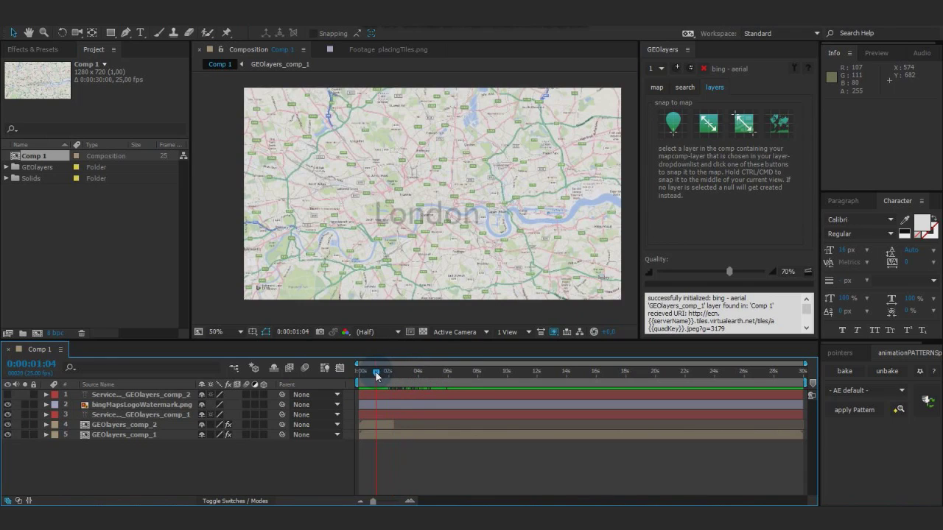
Step: Remove the second mapcomp, GEOlayers_comp_2, with its tiles and make mapcomp 1 active again
left_click(655, 68)
left_click(657, 94)
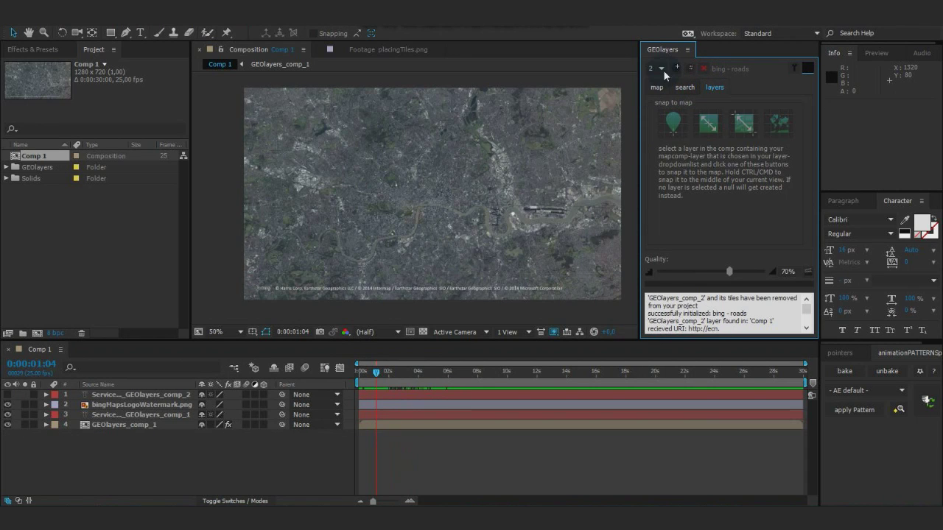
left_click(662, 69)
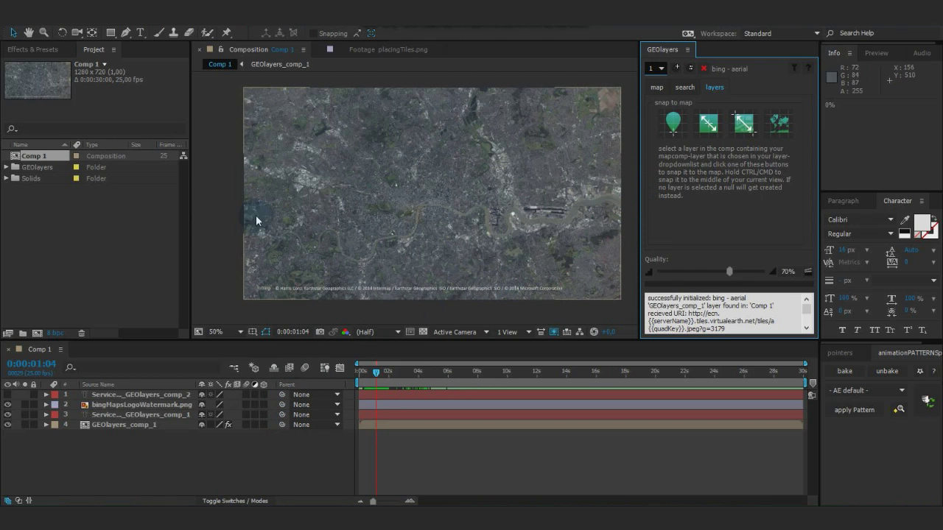
Step: Create a text layer reading London on the map and set its font size to 119 px
left_click(141, 32)
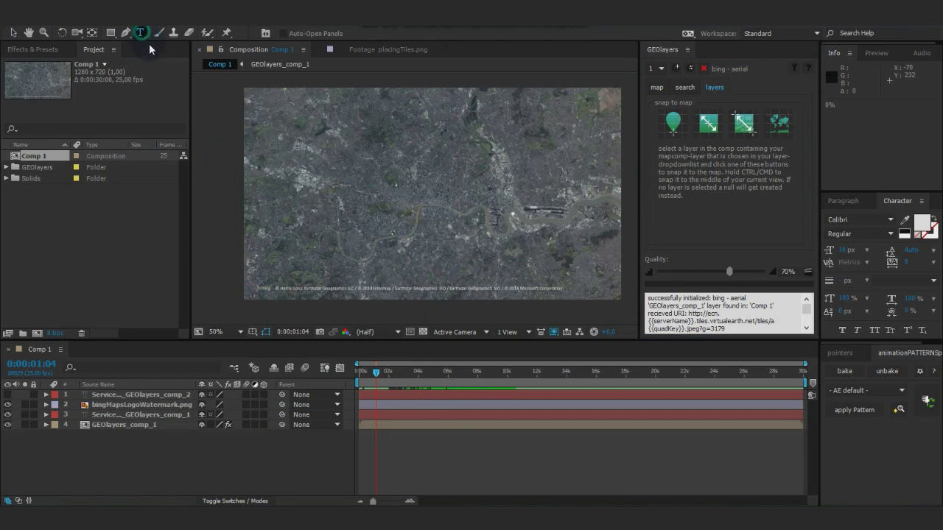
left_click(411, 210)
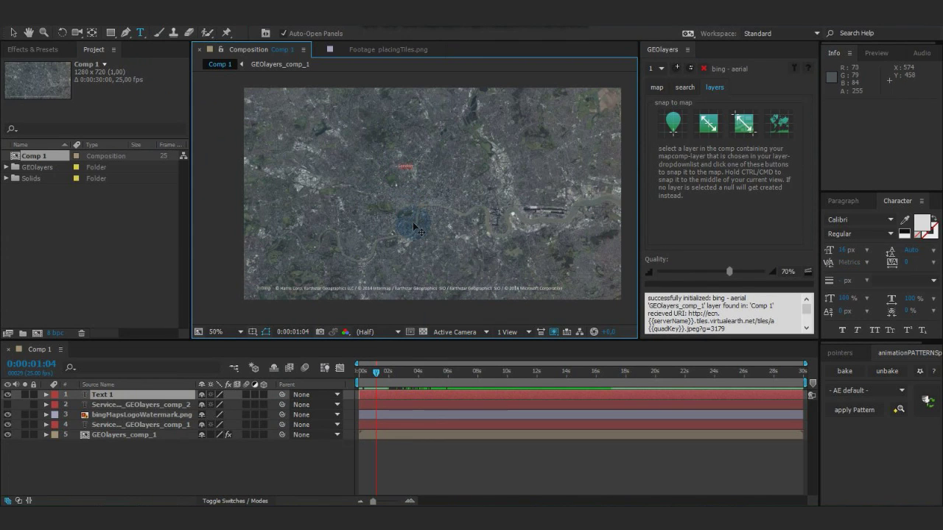
left_click_drag(841, 251, 895, 251)
key("KP_Enter")
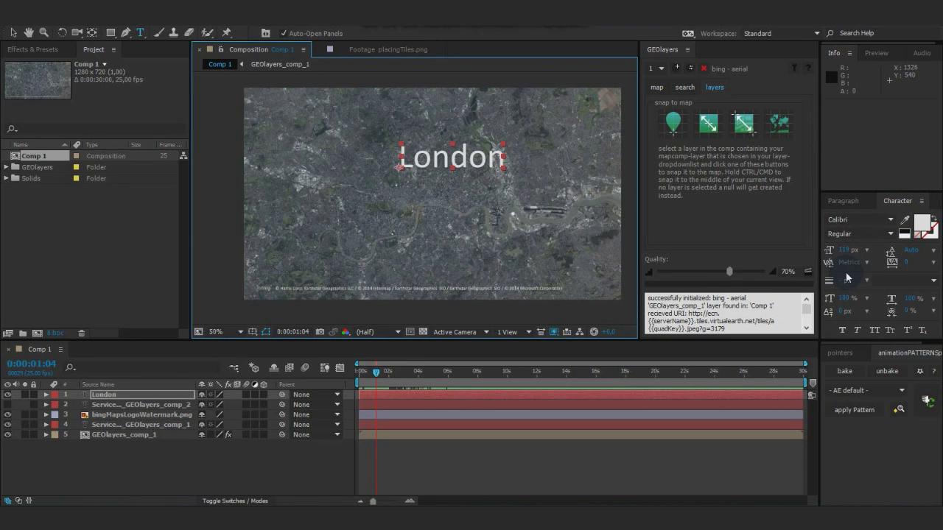
Step: Move the London text over the city centre to about 598, 376 and snap it to the map as a marker layer
key("v")
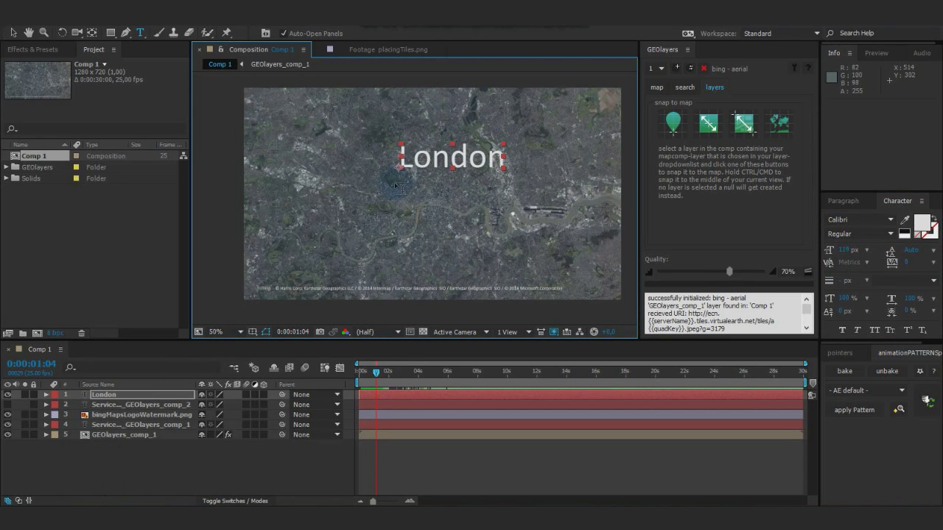
left_click_drag(405, 168, 424, 198)
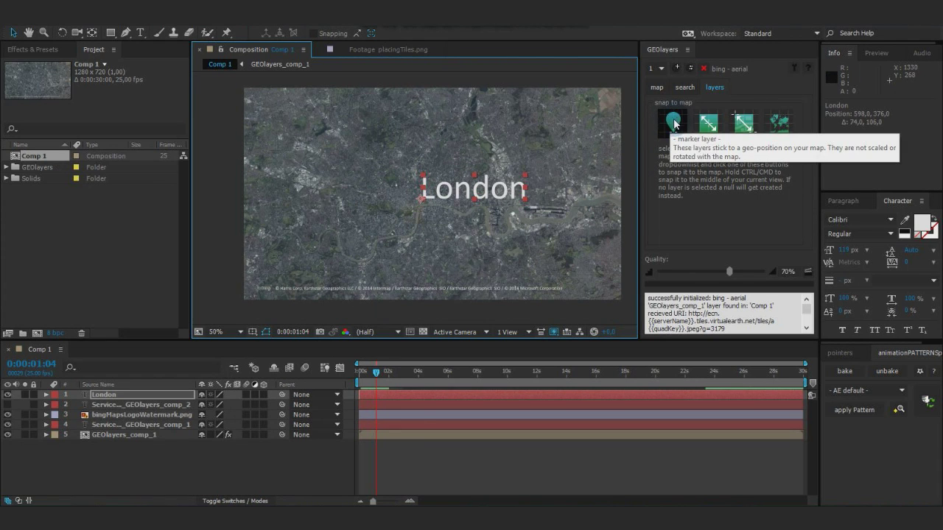
left_click(158, 395)
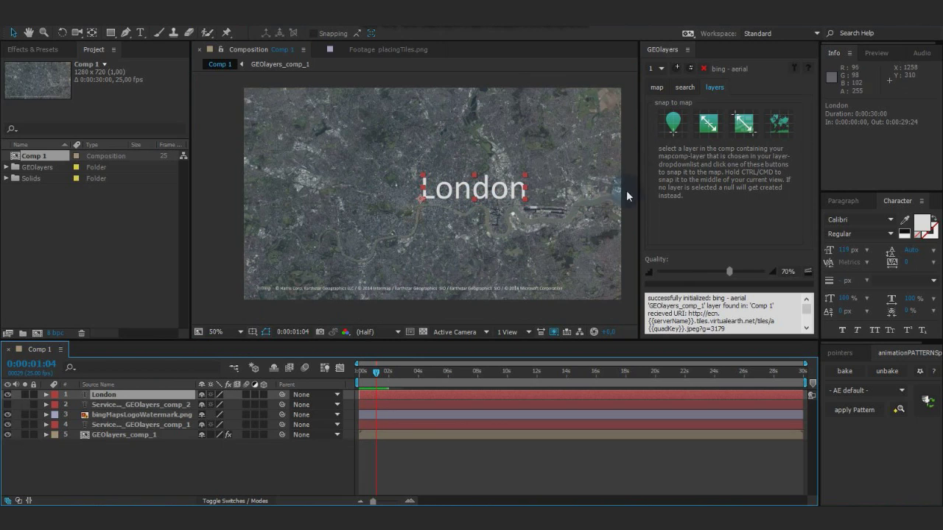
left_click(673, 124)
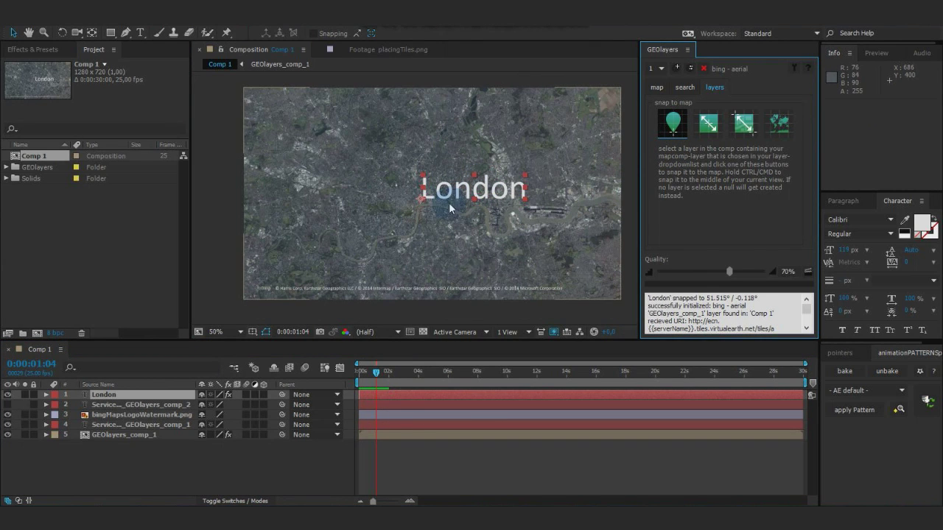
Step: Check the London marker during the zoom out to Europe up to 0:00:05:24 and show the keyframes of GEOlayers_comp_1
left_click_drag(376, 378, 435, 377)
left_click(142, 434)
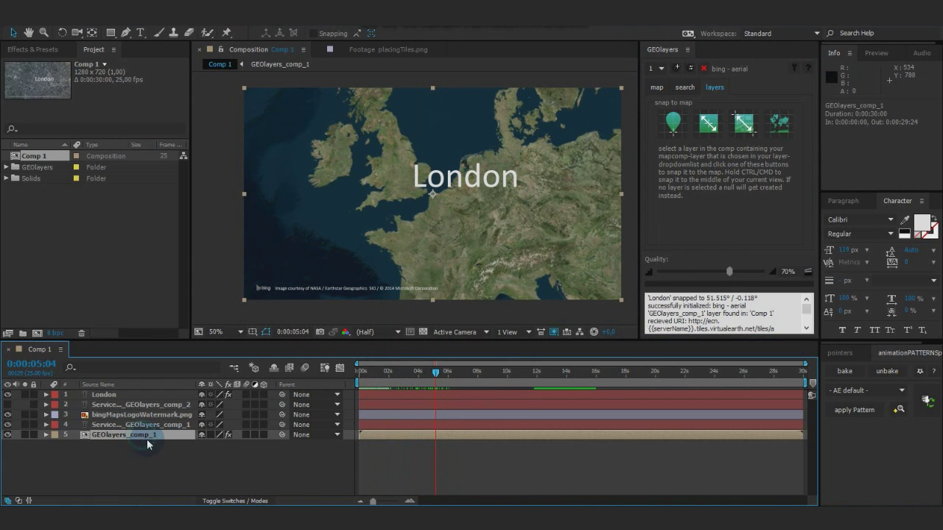
key("u")
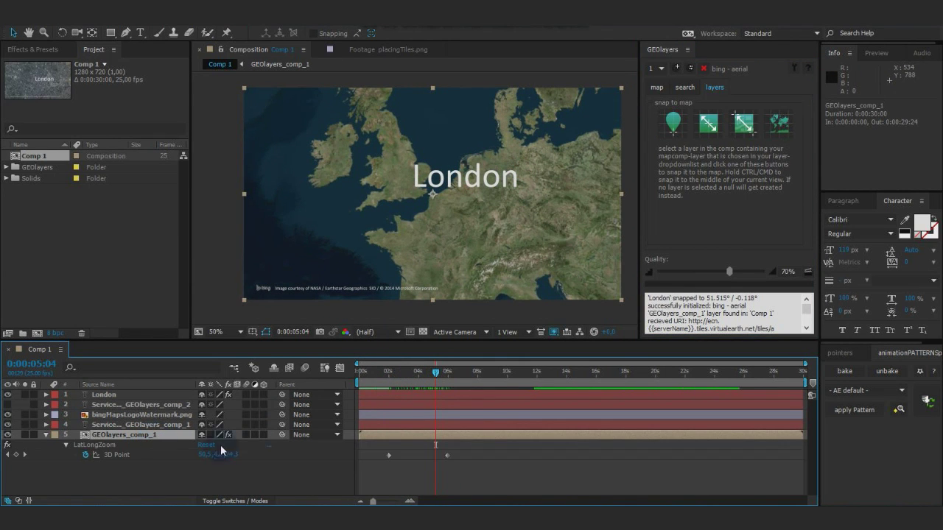
left_click_drag(436, 377, 447, 376)
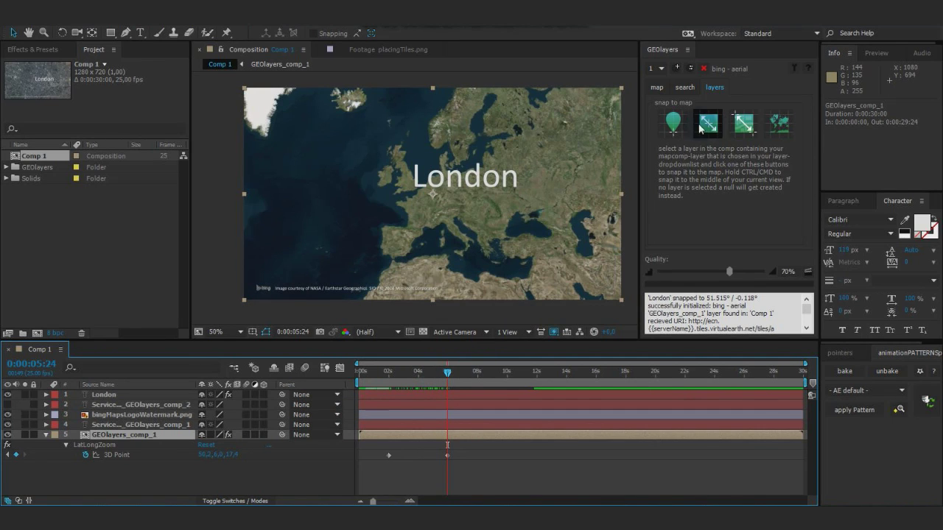
Step: Shift the map view east to 50.2, 14.8, 17.4 at the 0:00:05:24 keyframe and finalize GEOlayers_comp_1
left_click(657, 87)
left_click(739, 172)
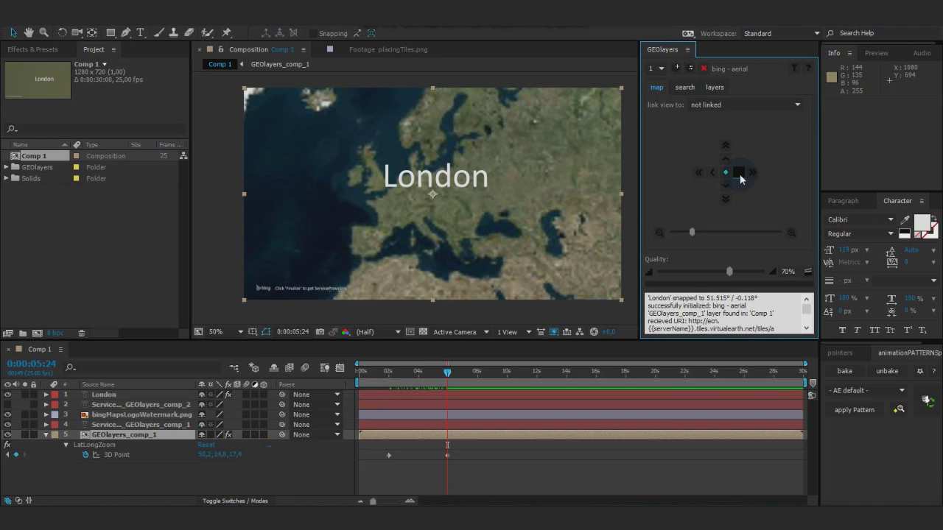
left_click(712, 176)
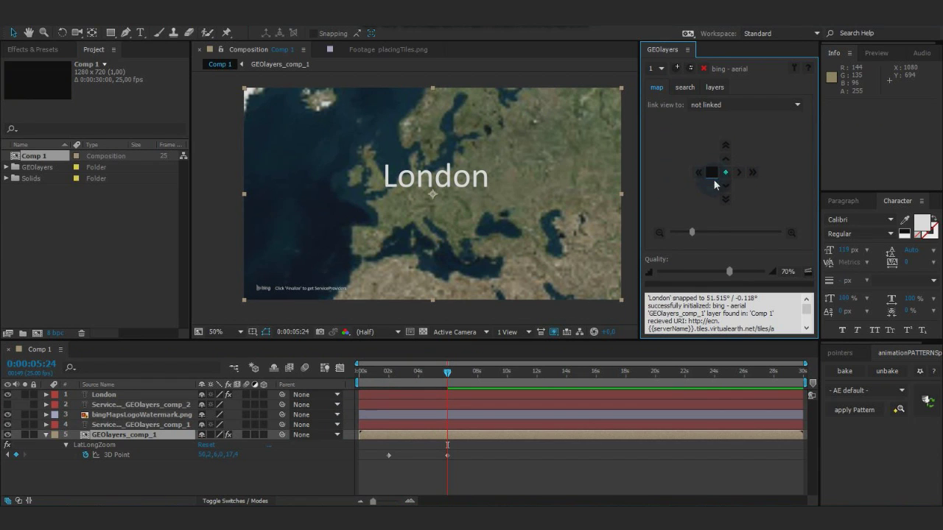
left_click(738, 175)
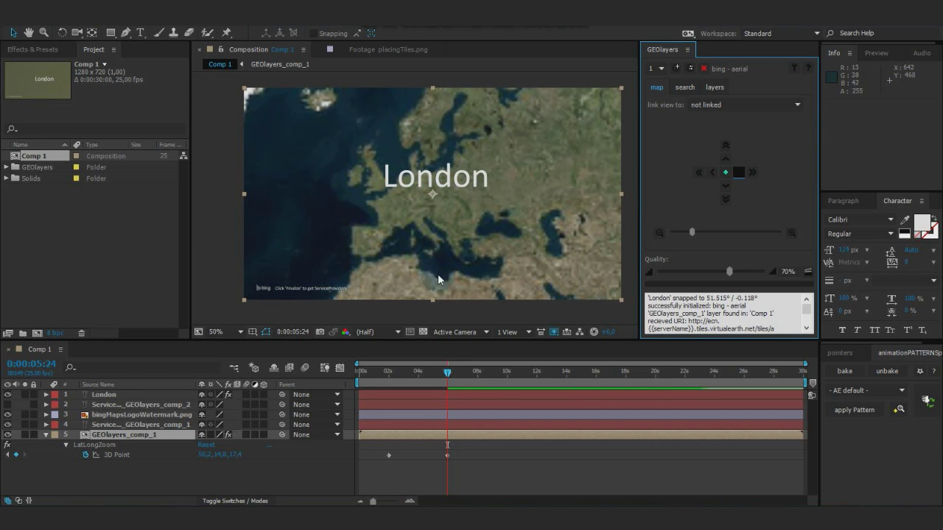
left_click(809, 272)
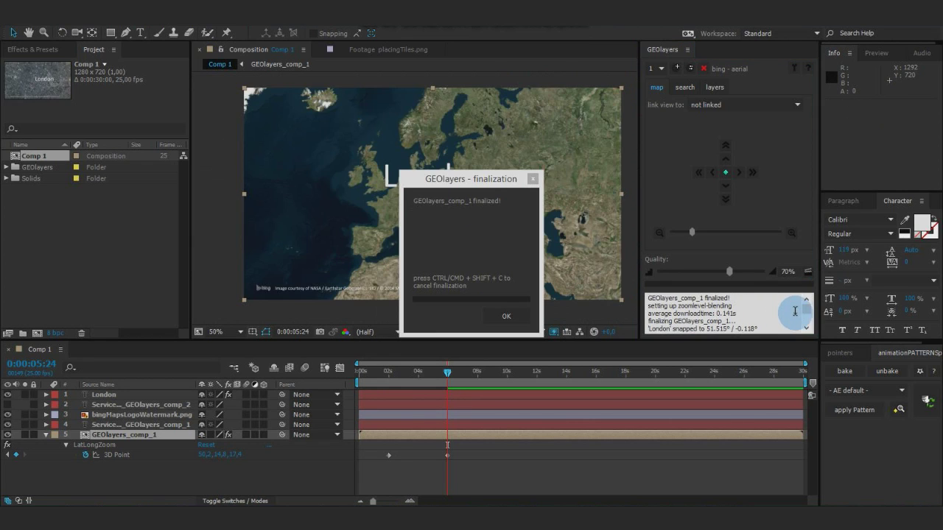
left_click(507, 317)
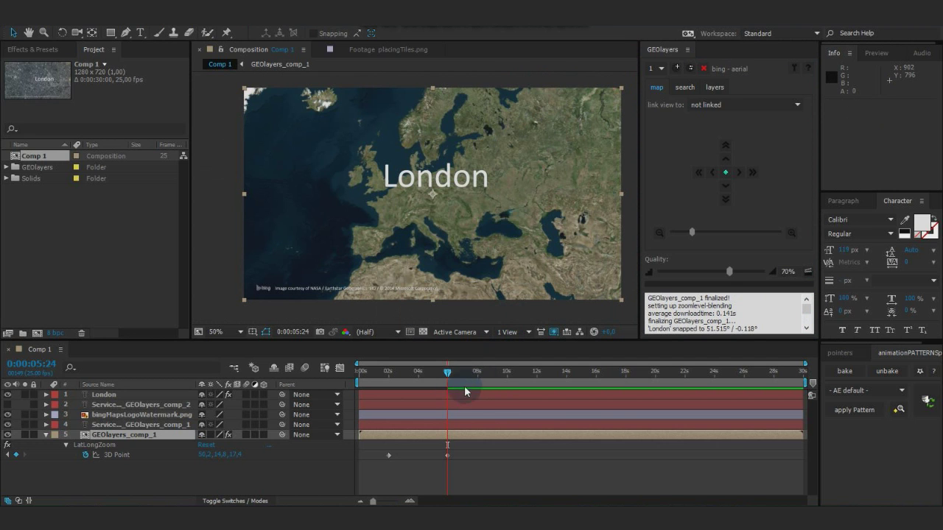
Step: At 0:00:01:19, draw a closed eight-point red shape with the Pen tool around central London on a new shape layer
left_click_drag(450, 378, 386, 378)
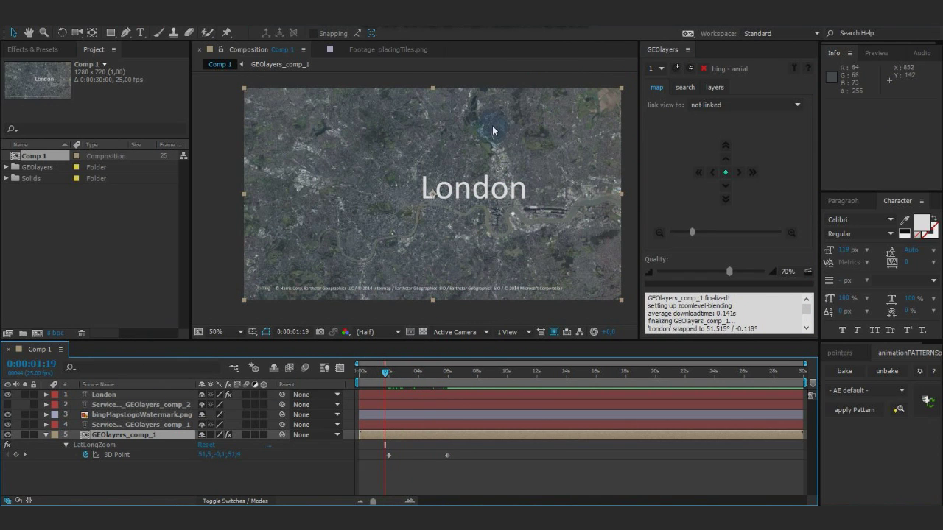
left_click(125, 33)
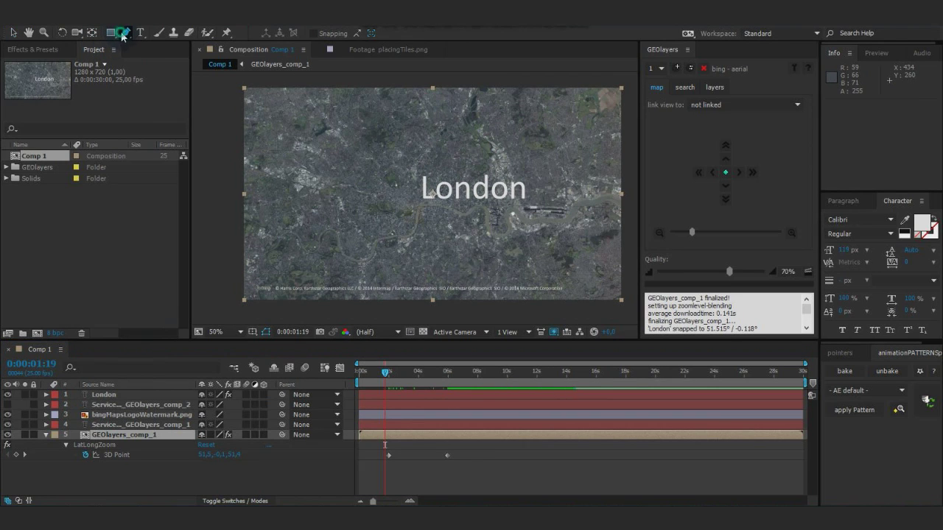
left_click(94, 476)
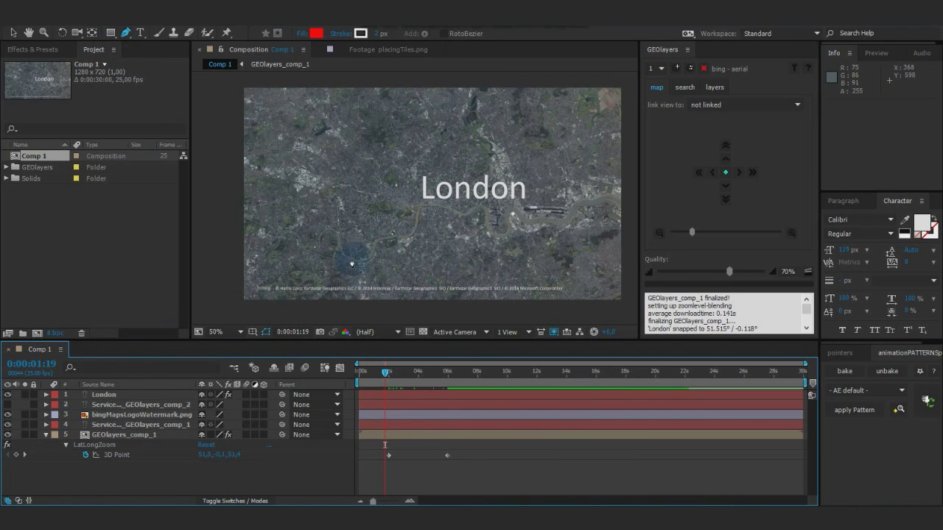
left_click(325, 182)
left_click(402, 120)
left_click(499, 124)
left_click(552, 183)
left_click(507, 258)
left_click(427, 216)
left_click(399, 263)
left_click(349, 255)
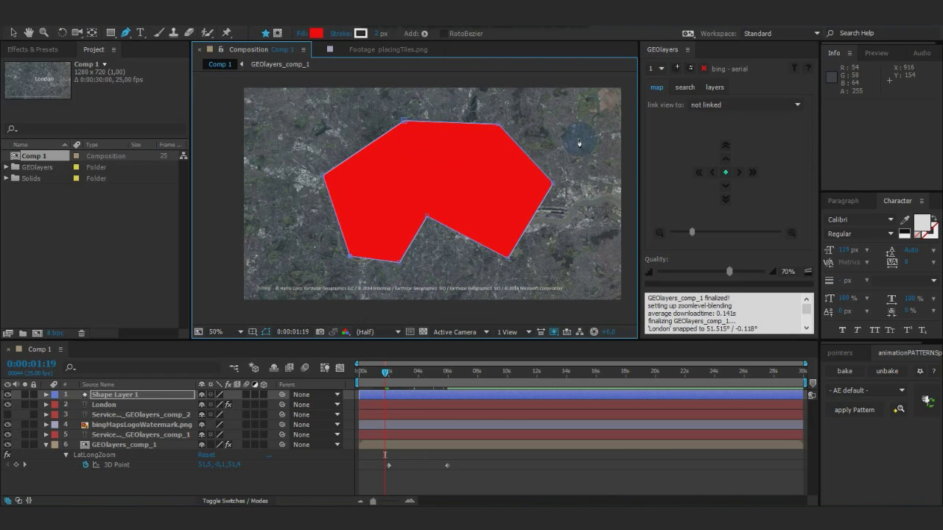
Step: Snap Shape Layer 1 to the map as an overlay layer and place it below the London text layer
left_click(713, 87)
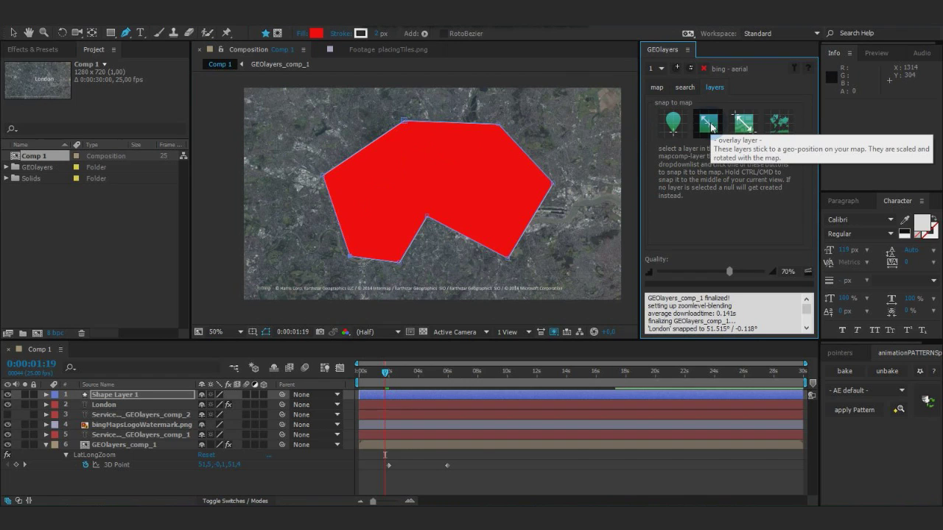
left_click(709, 125)
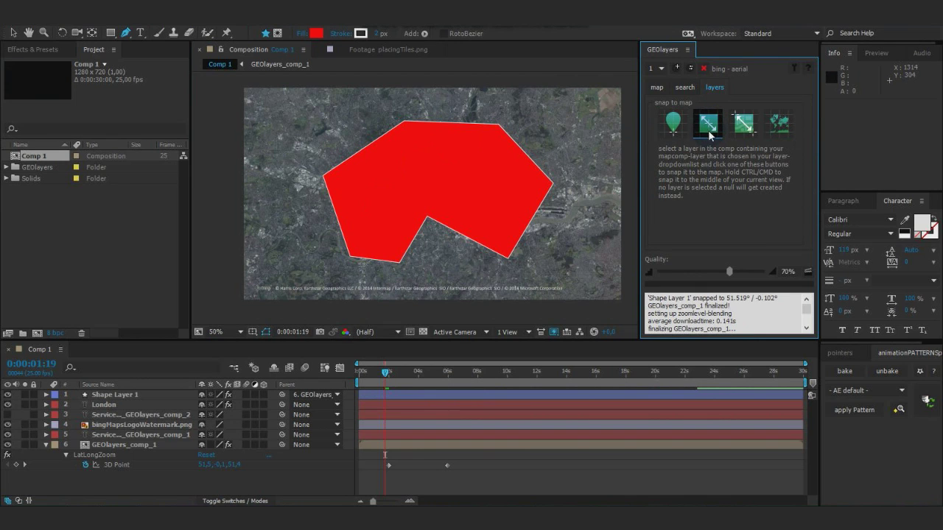
left_click_drag(116, 396, 115, 411)
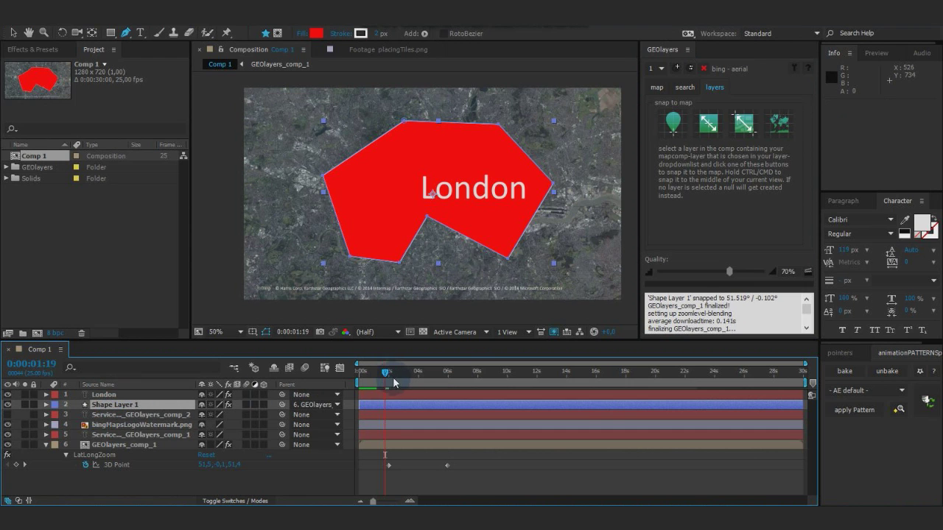
Step: Check the overlay up to 0:00:02:24 and turn on 3D for Shape Layer 1 and GEOlayers_comp_1
mouse_move(389, 374)
left_mouse_down()
mouse_move(415, 378)
mouse_move(392, 379)
left_mouse_up()
left_click_drag(385, 381, 384, 382)
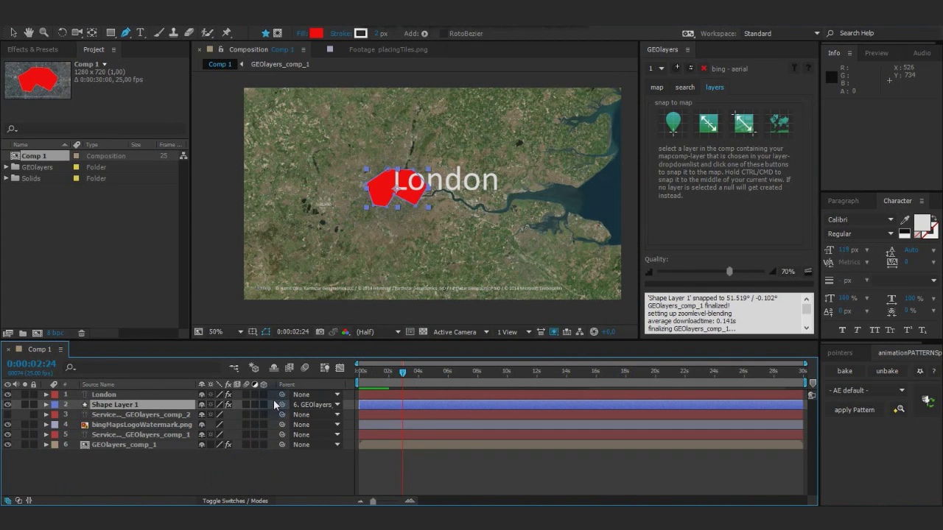
left_click(263, 404)
left_click(263, 445)
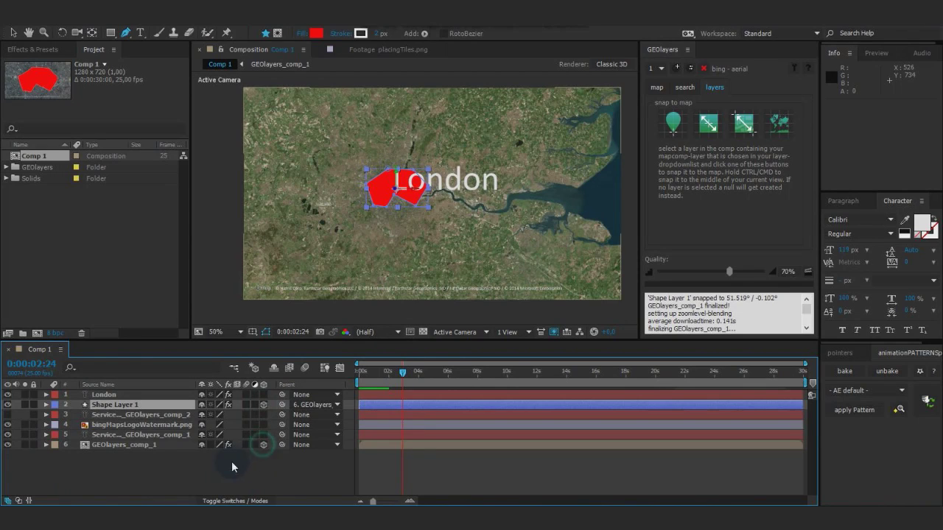
Step: Try tilting GEOlayers_comp_1 to an X rotation of -40° and a Y rotation of 31°, and scrub through the animation
left_click(135, 446)
key("r")
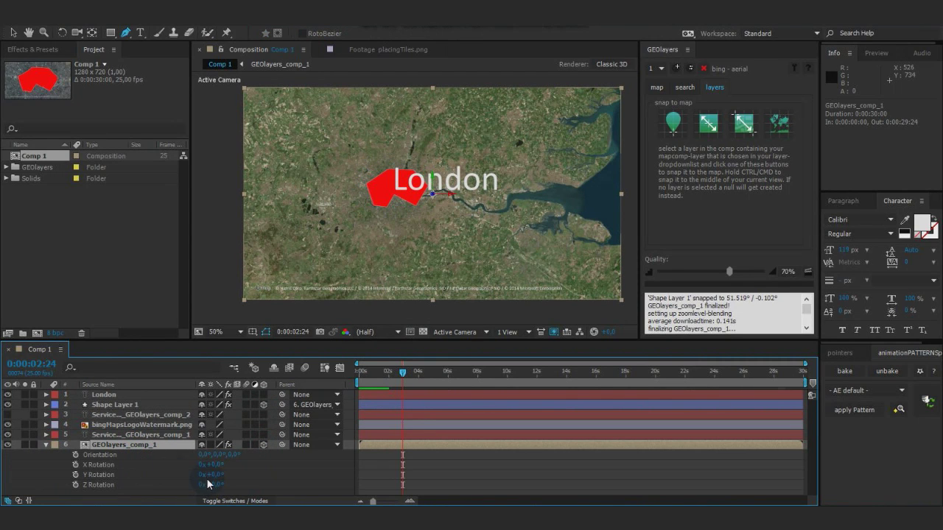
mouse_move(212, 476)
left_mouse_down()
mouse_move(211, 465)
mouse_move(244, 466)
mouse_move(199, 467)
left_mouse_up()
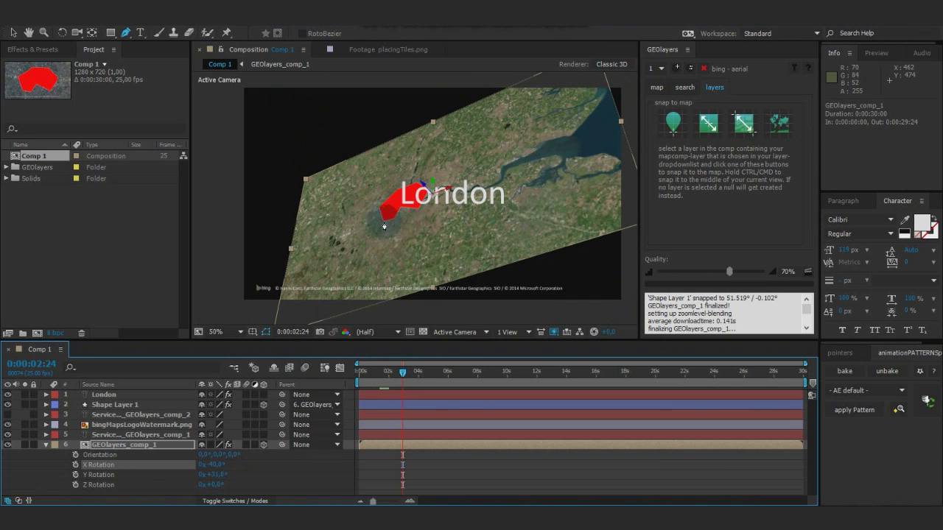
left_click_drag(407, 376, 368, 374)
Step: At 0:00:10:10, add a null as a geo overlay layer snapped to the map, with no layer selected
left_click(122, 395)
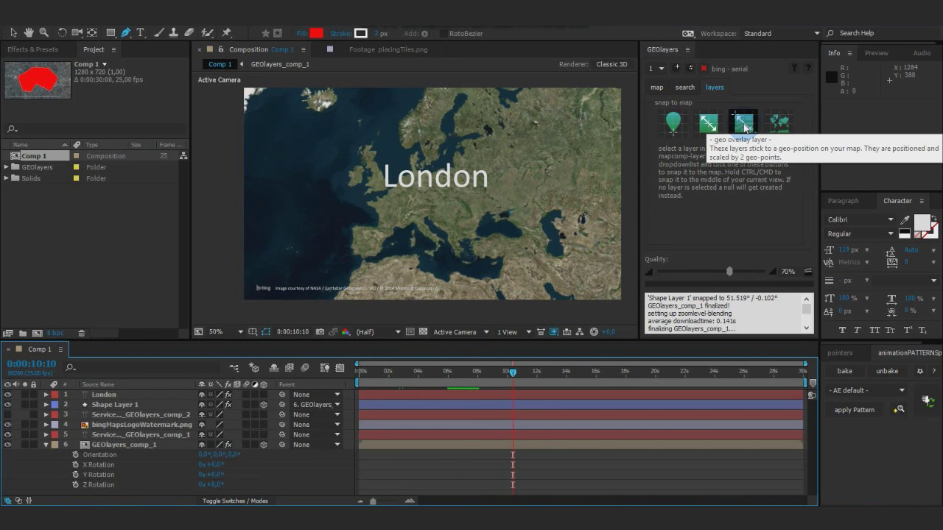
left_click(46, 445)
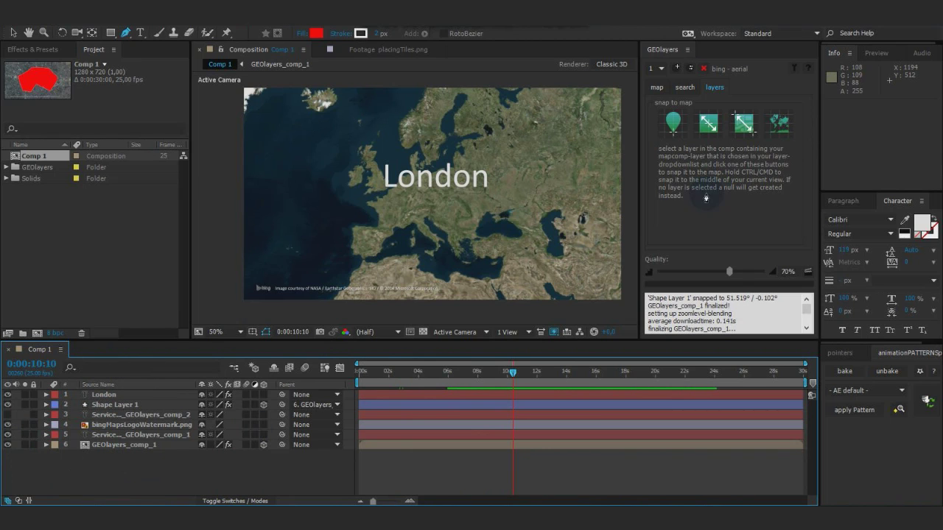
left_click(743, 125)
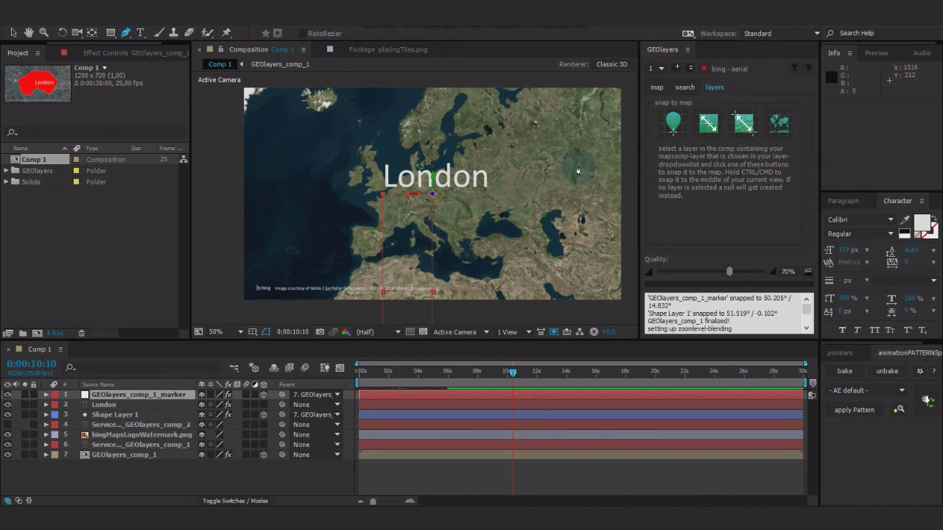
Step: Examine the ScaleWithMap, LatLong and LatLong2 effects on the GEOlayers_comp_1_marker layer
left_click(130, 53)
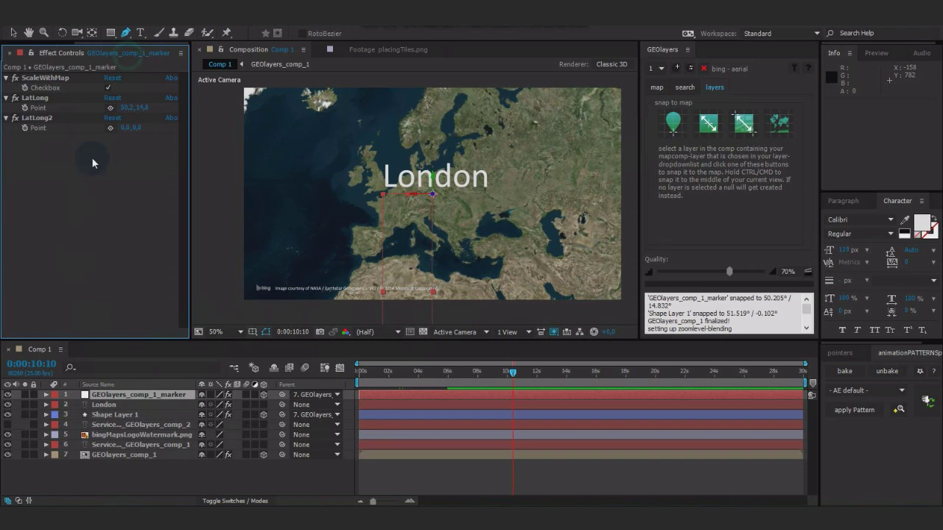
left_click(45, 101)
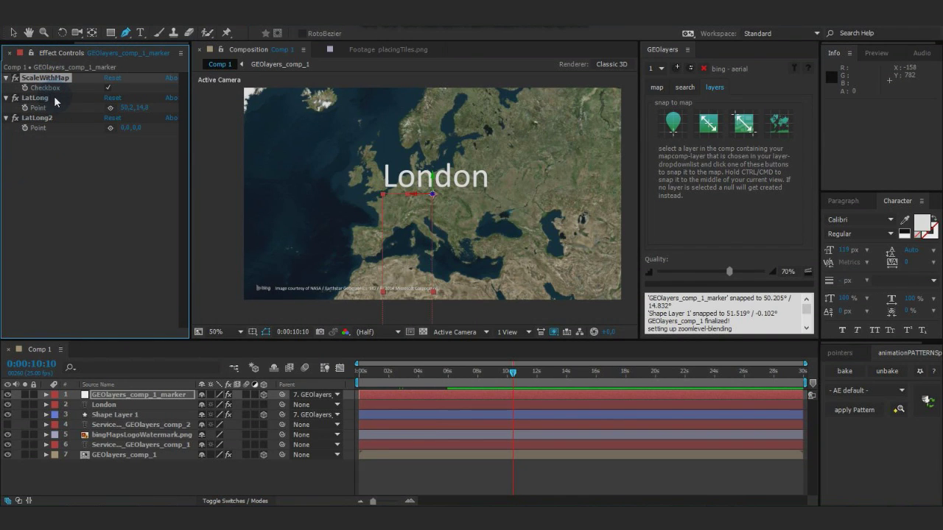
left_click(36, 118)
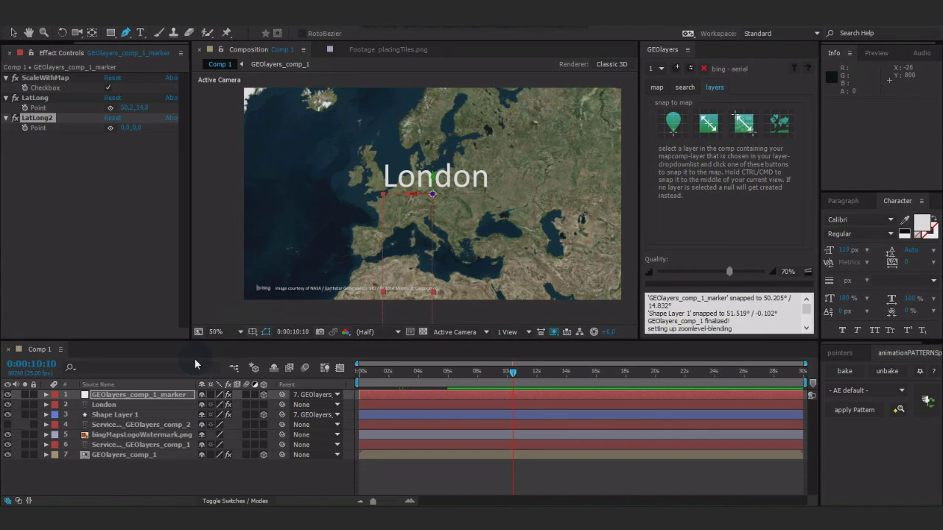
Step: Copy the LatLong effect values from the London text layer onto the GEOlayers_comp_1_marker layer
left_click(105, 405)
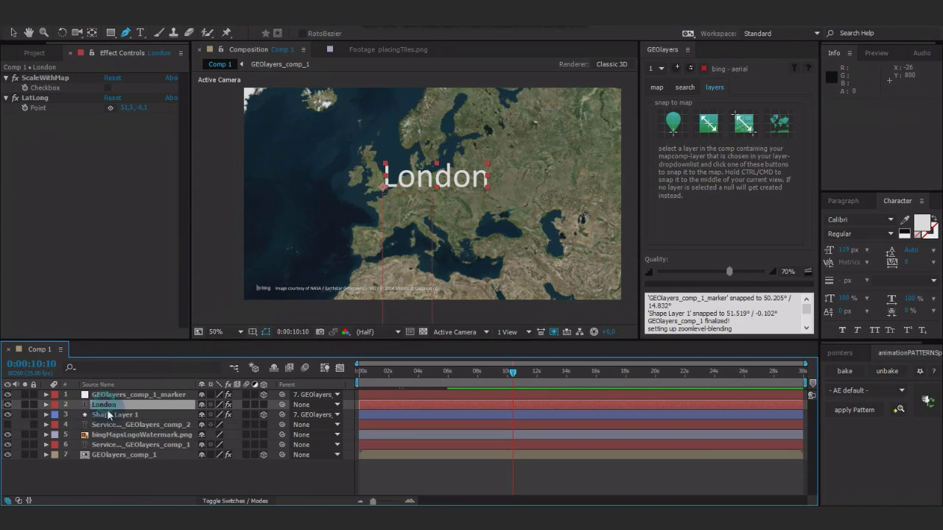
left_click(43, 109)
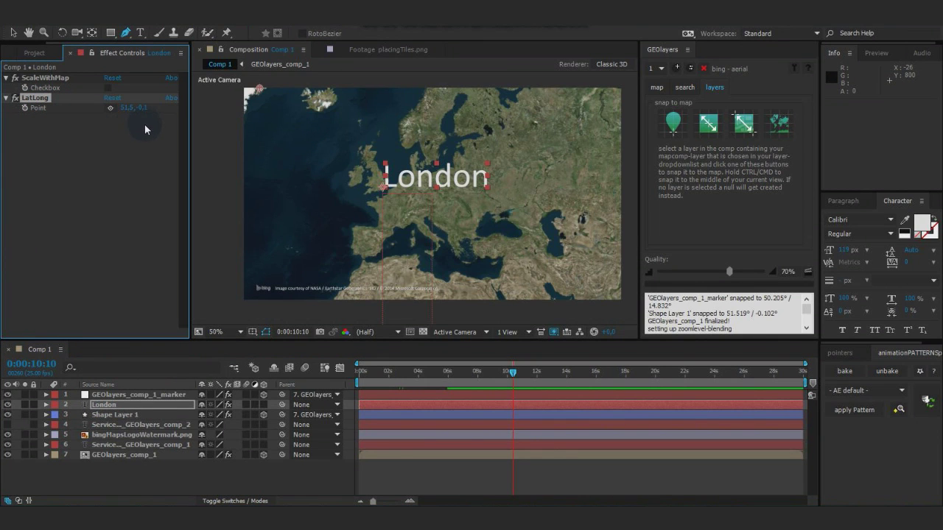
left_click(126, 394)
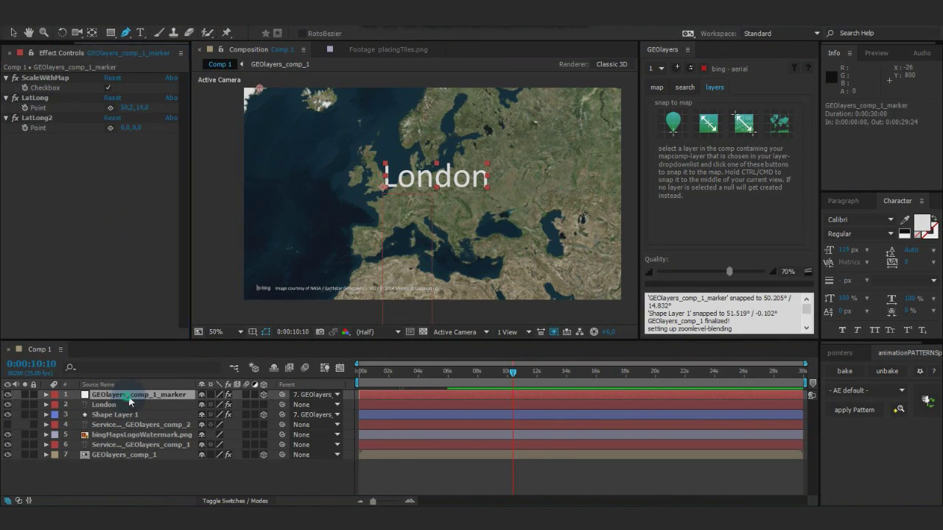
left_click(68, 101)
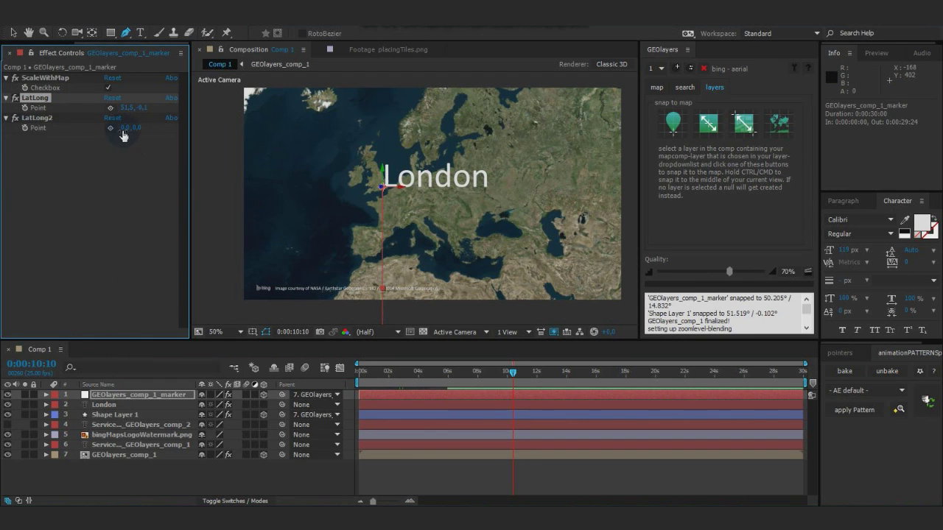
Step: Set the LatLong2 point of GEOlayers_comp_1_marker to 36.0, 25.0
left_click(132, 158)
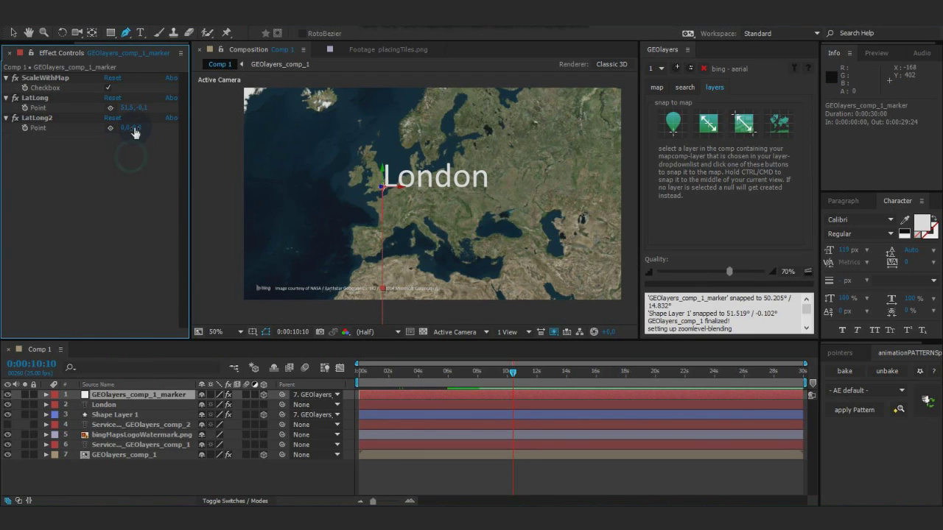
left_click_drag(135, 128, 149, 126)
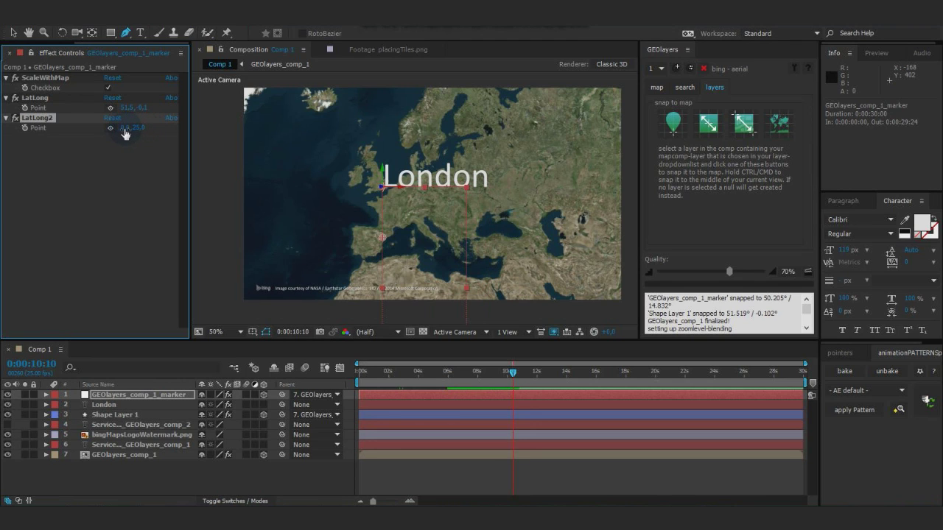
left_click_drag(129, 128, 143, 128)
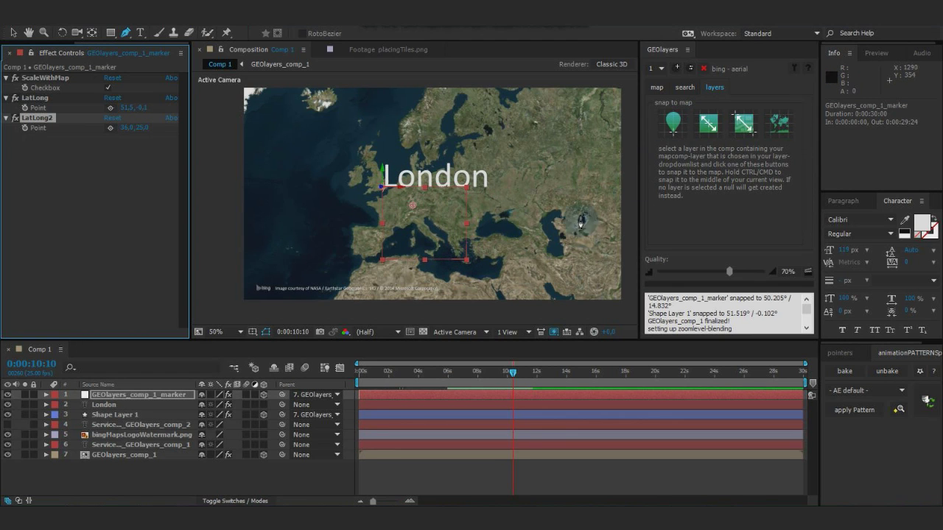
Step: Delete the GEOlayers_comp_1_marker layer and move the current time to 0:00:06:10
left_click(382, 374)
left_click_drag(384, 374, 448, 374)
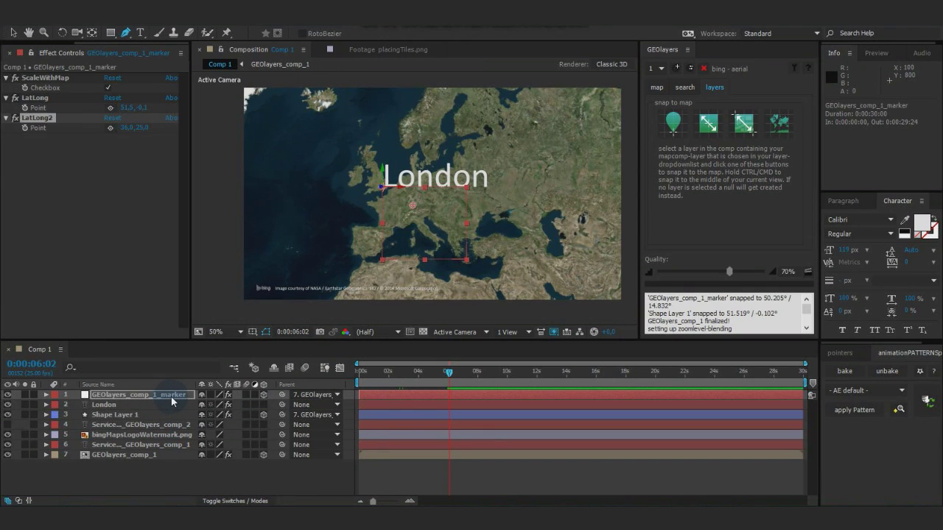
left_click(195, 400)
key("Delete")
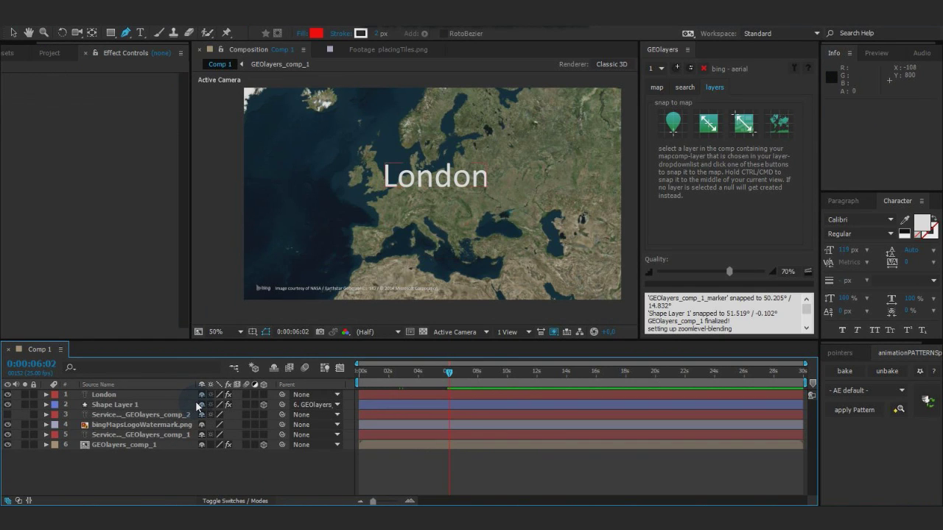
key("space")
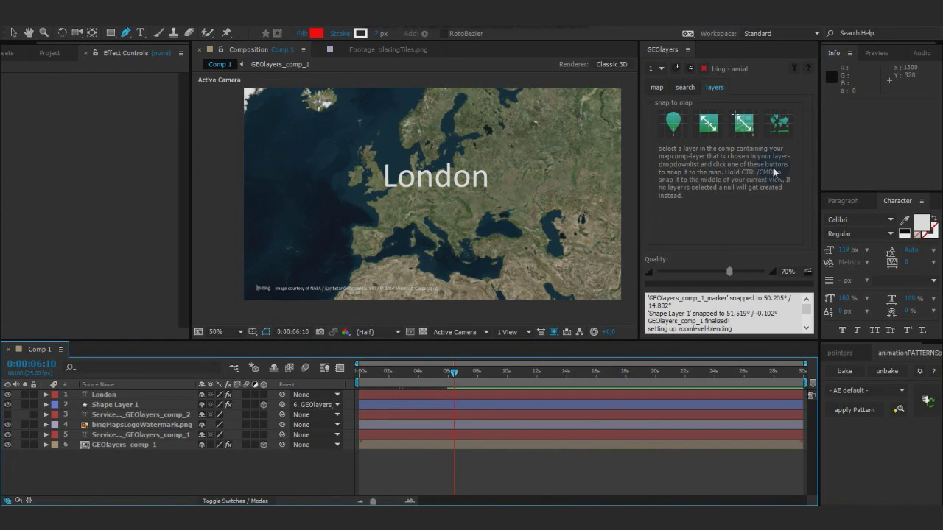
Step: Open the GEOlayers GeoShapes browser and browse the world collection down to the countries of South America
left_click(781, 127)
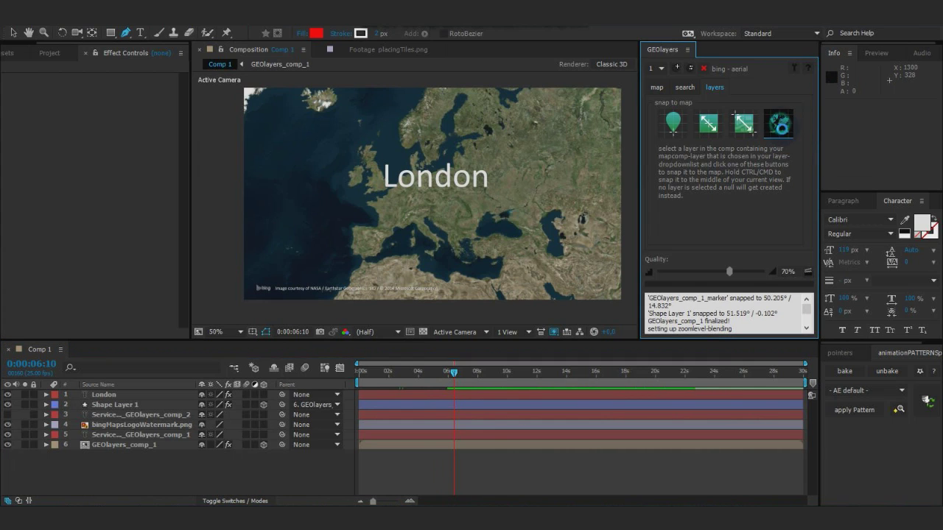
left_click(648, 216)
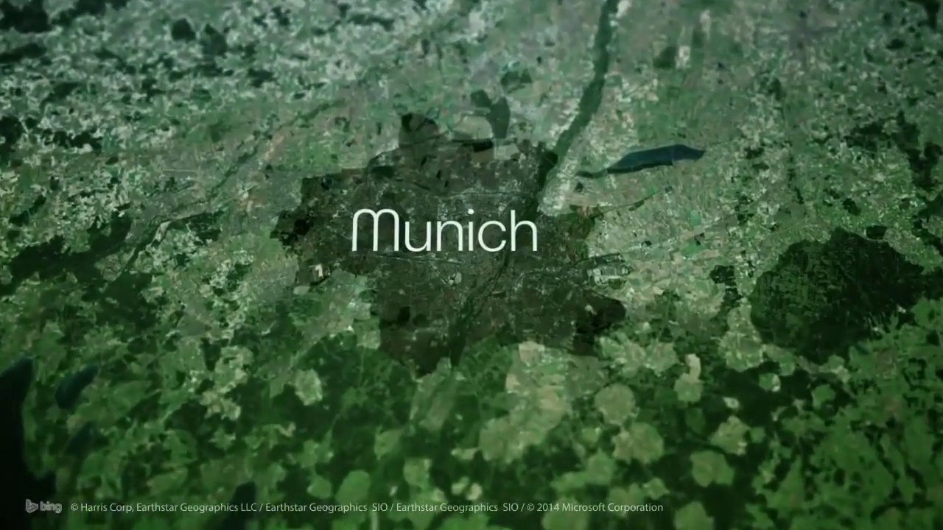
left_click(436, 167)
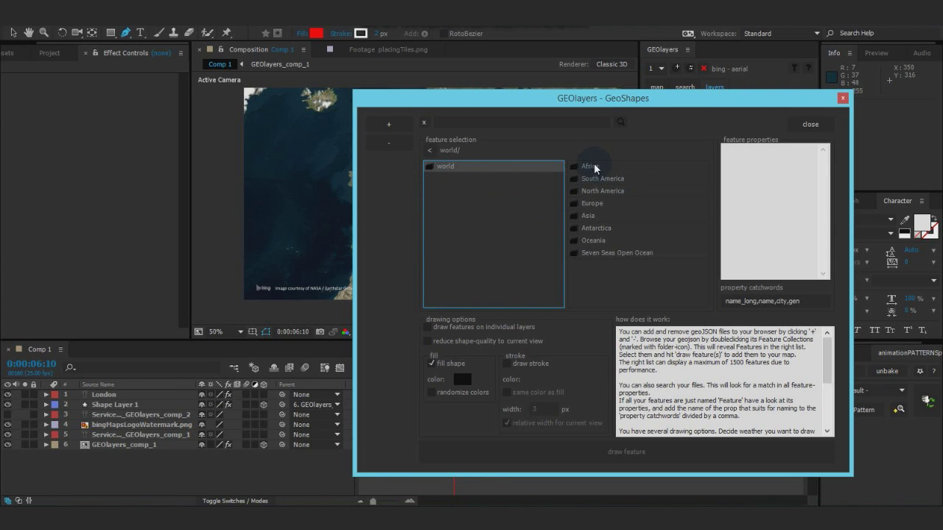
left_click(590, 168)
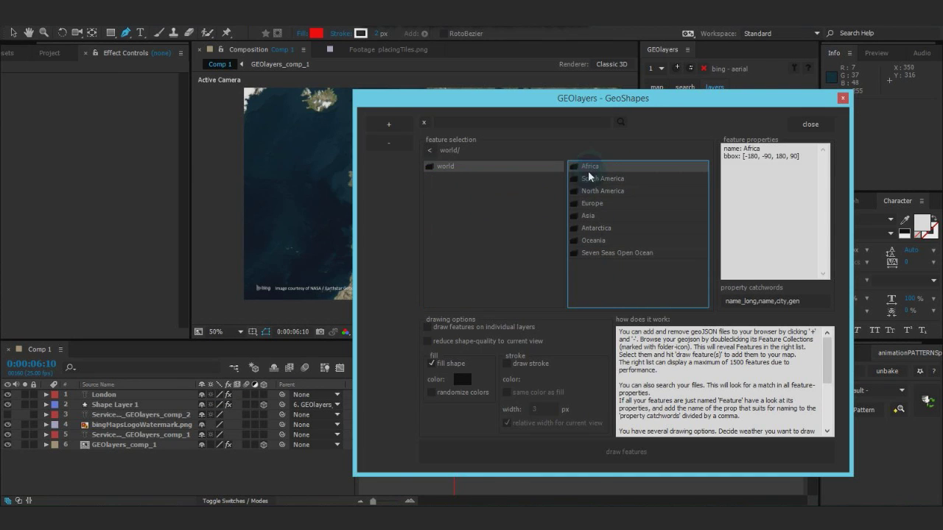
double_click(591, 169)
left_click(590, 170)
mouse_move(705, 172)
left_mouse_down()
mouse_move(697, 270)
mouse_move(708, 160)
left_mouse_up()
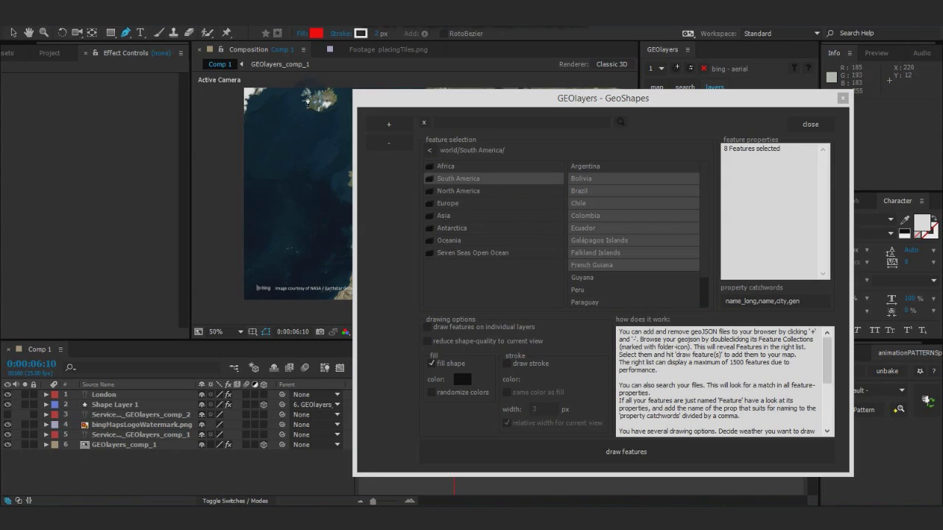
Step: Examine the feature properties of several South American entries, including the Galápagos Islands and Colombia
left_click(603, 287)
left_click(601, 179)
left_click(601, 168)
left_click(590, 242)
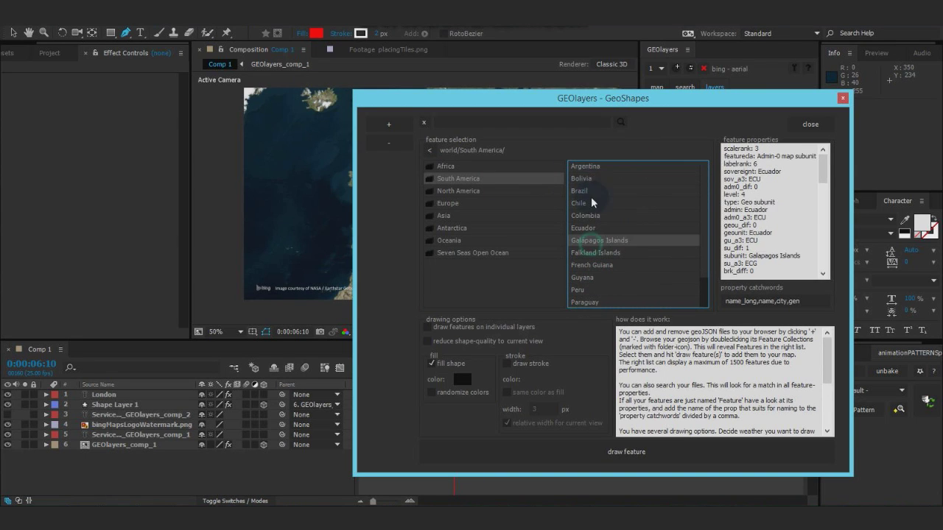
left_click(591, 215)
left_click(585, 245)
left_click(589, 254)
left_click(590, 217)
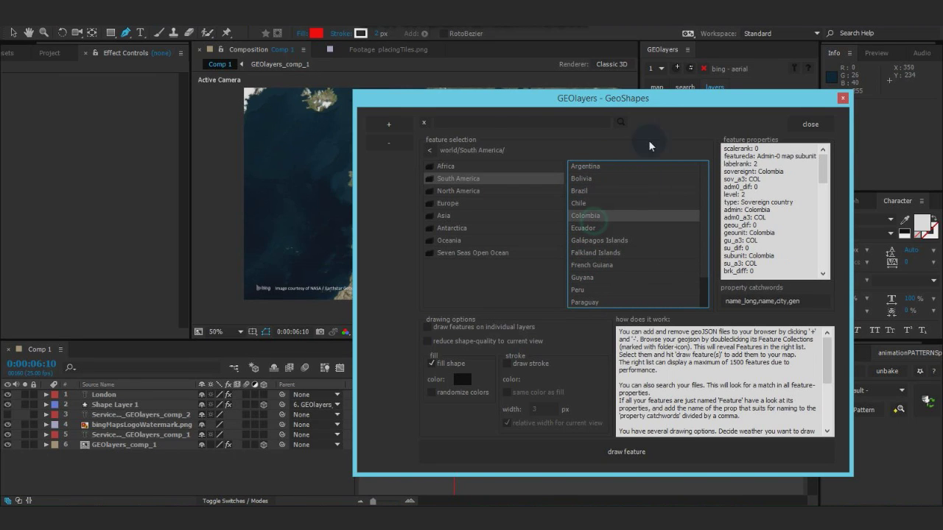
Step: Search the GeoShapes features for England and select the England geounit
left_click(445, 122)
left_click_drag(471, 98, 491, 79)
left_click(461, 107)
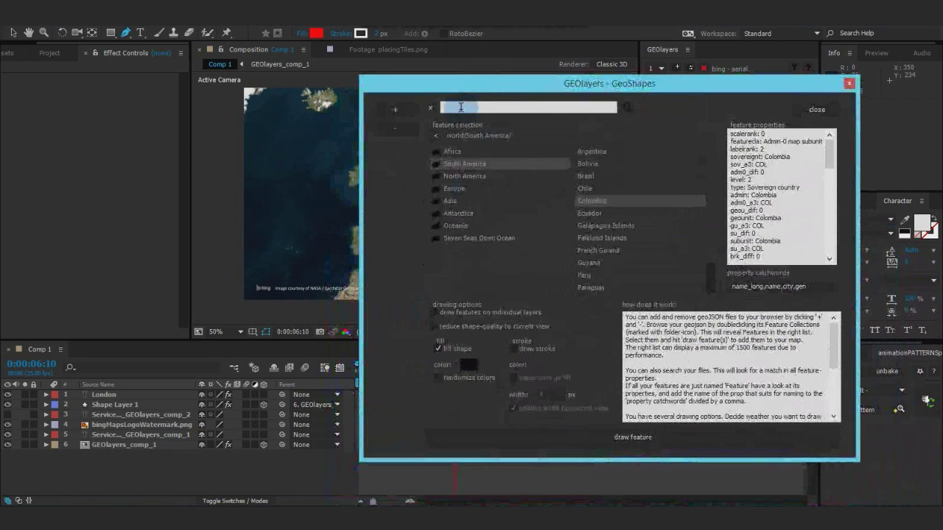
type("Engl")
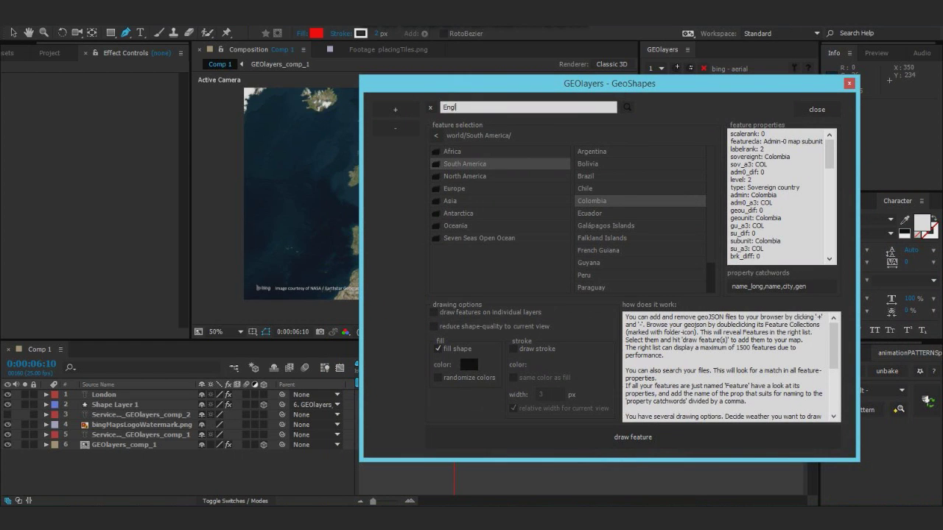
type("and")
key("Return")
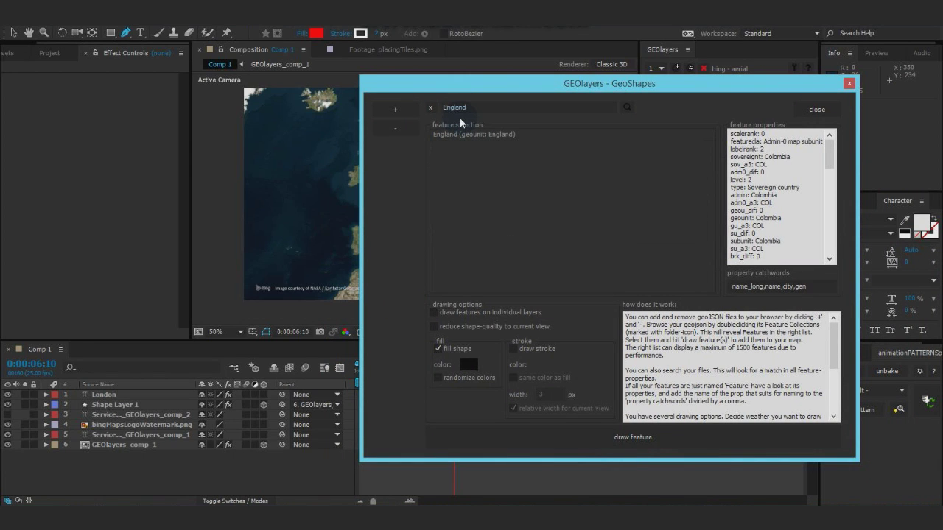
left_click(449, 134)
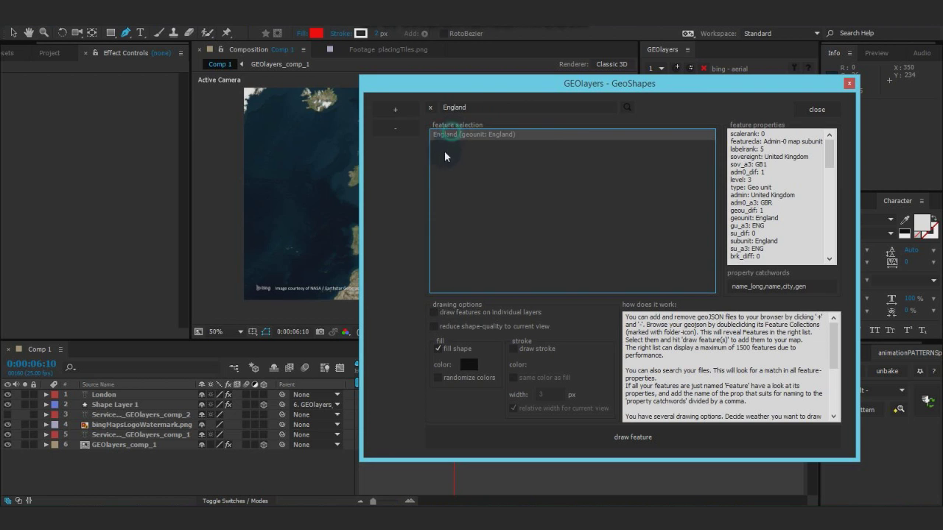
Step: Move the GeoShapes window off the map and look through England's feature properties
left_click(475, 87)
left_click_drag(485, 87, 531, 74)
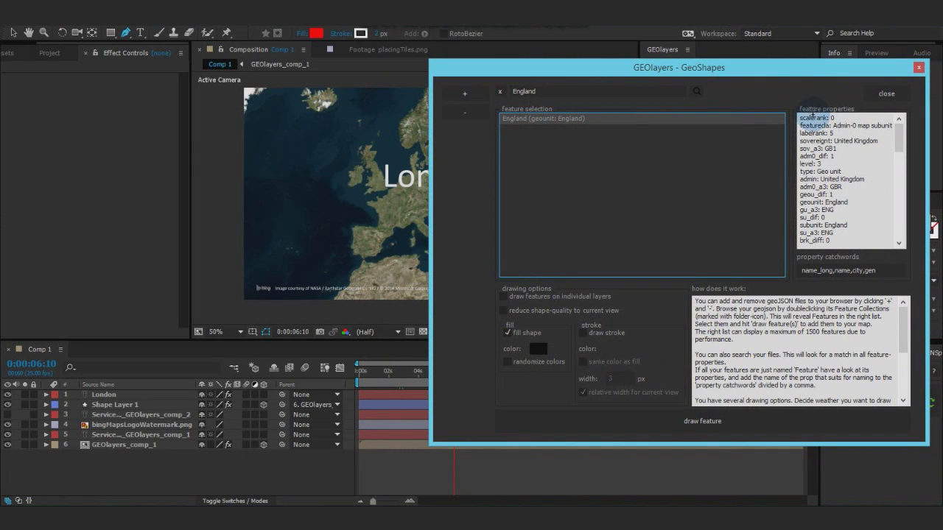
mouse_move(899, 143)
left_mouse_down()
mouse_move(901, 201)
mouse_move(900, 137)
left_mouse_up()
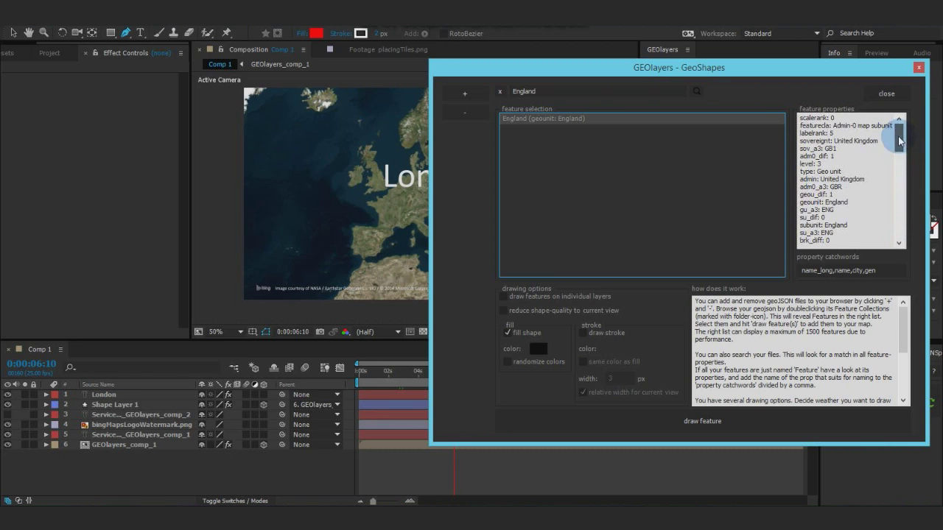
mouse_move(900, 134)
left_mouse_down()
mouse_move(900, 236)
mouse_move(899, 126)
left_mouse_up()
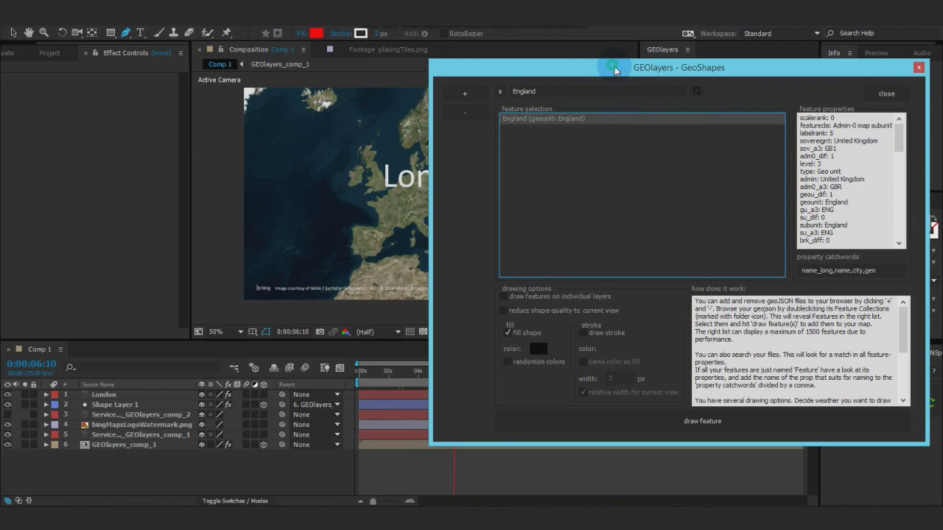
left_click_drag(614, 66, 609, 61)
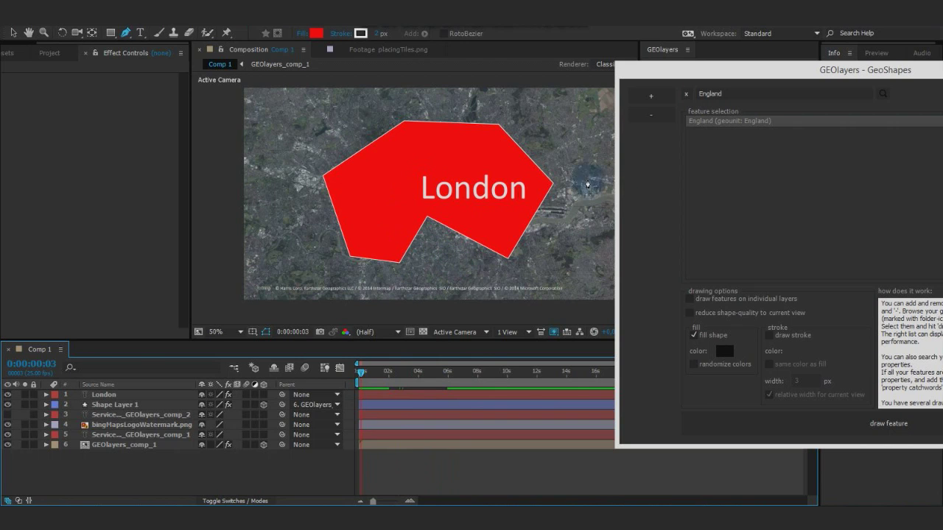
Step: Configure England's drawing options with shape quality reduced to the current view, a dark teal fill (0, 64, 64) and a drawn stroke
left_click(704, 313)
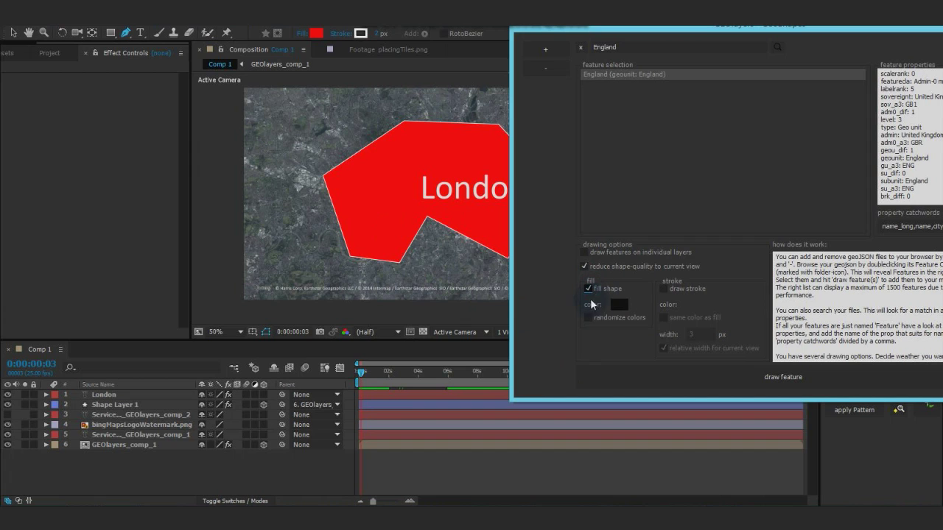
left_click(621, 306)
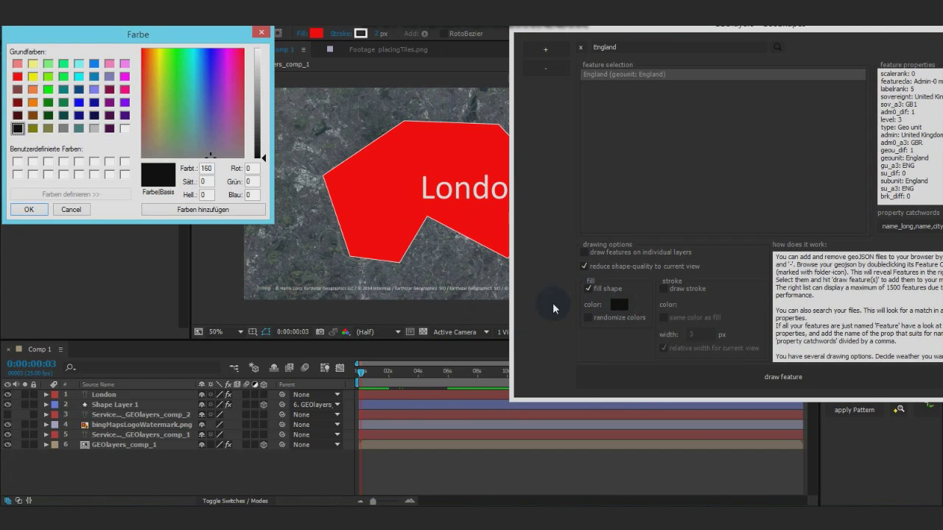
left_click_drag(139, 30, 177, 32)
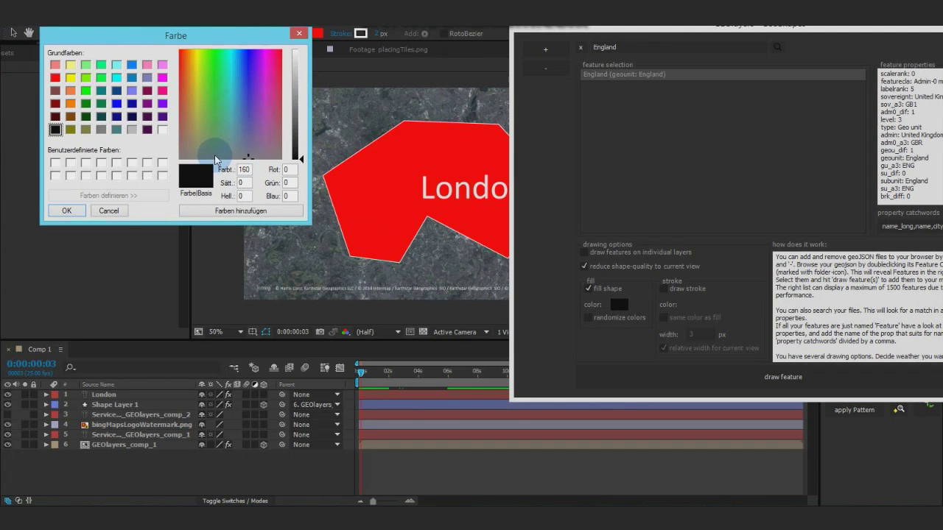
left_click(101, 118)
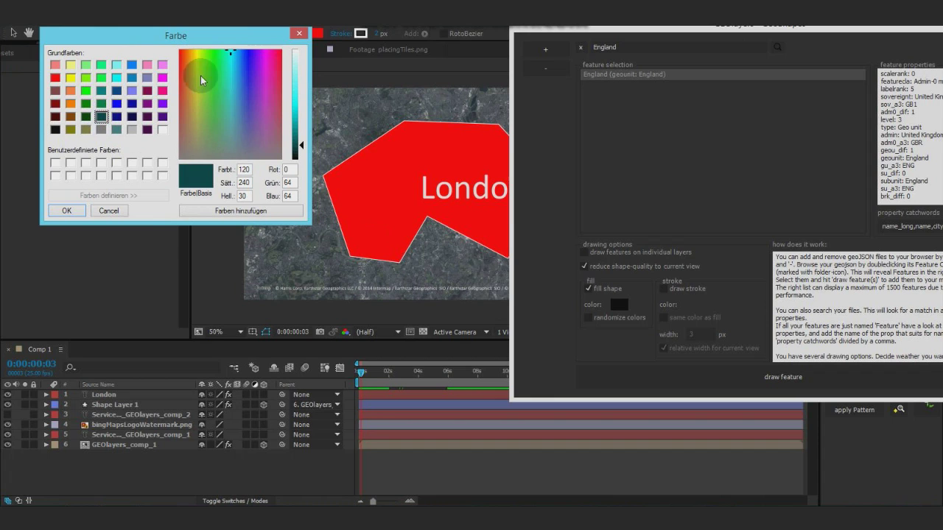
left_click(66, 211)
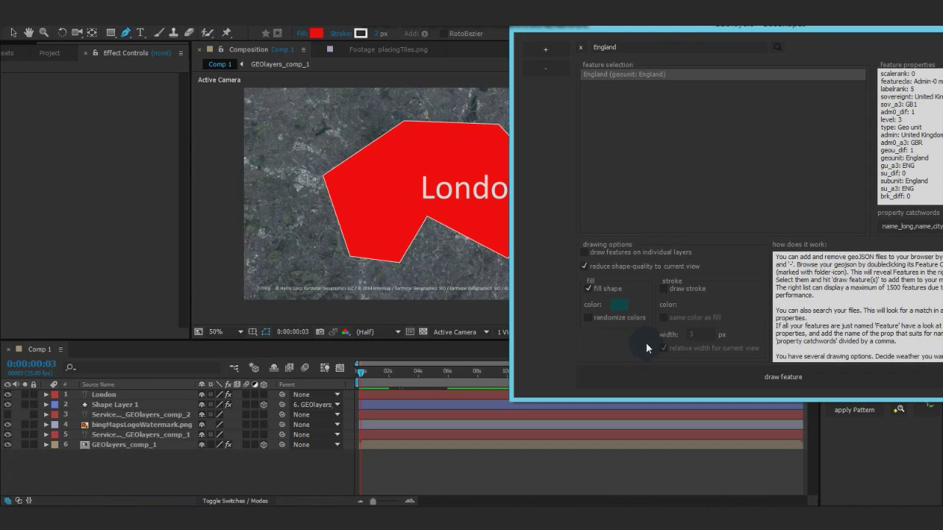
left_click(664, 289)
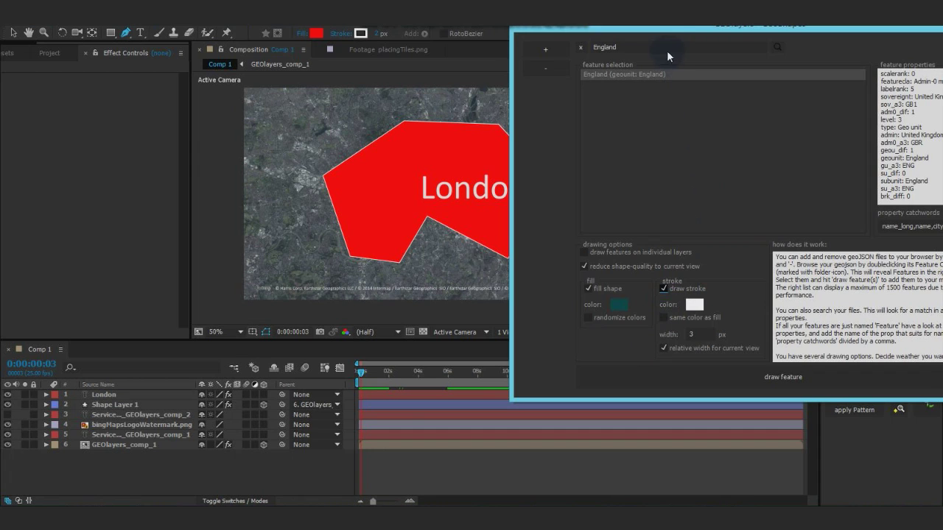
left_click_drag(677, 31, 750, 29)
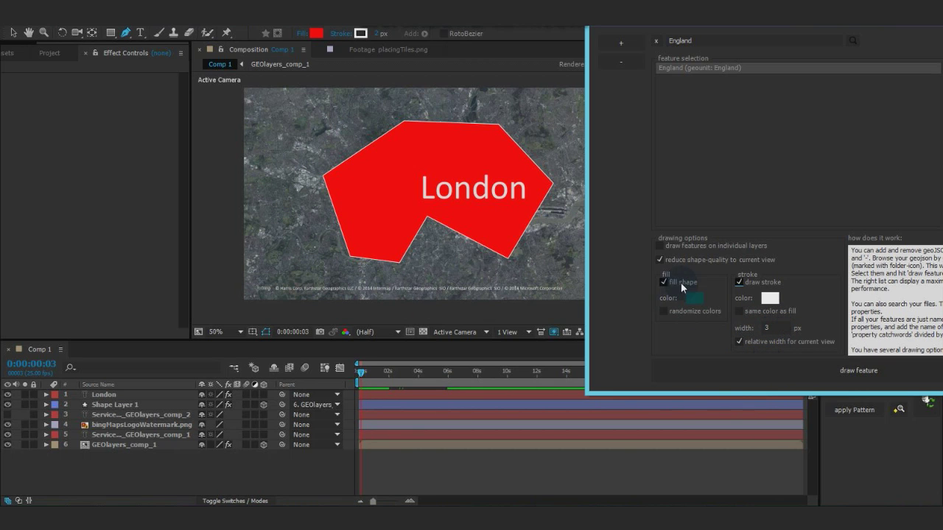
Step: Draw the selected England feature on the map and check it further along the timeline at 0:00:04:16
left_click(721, 372)
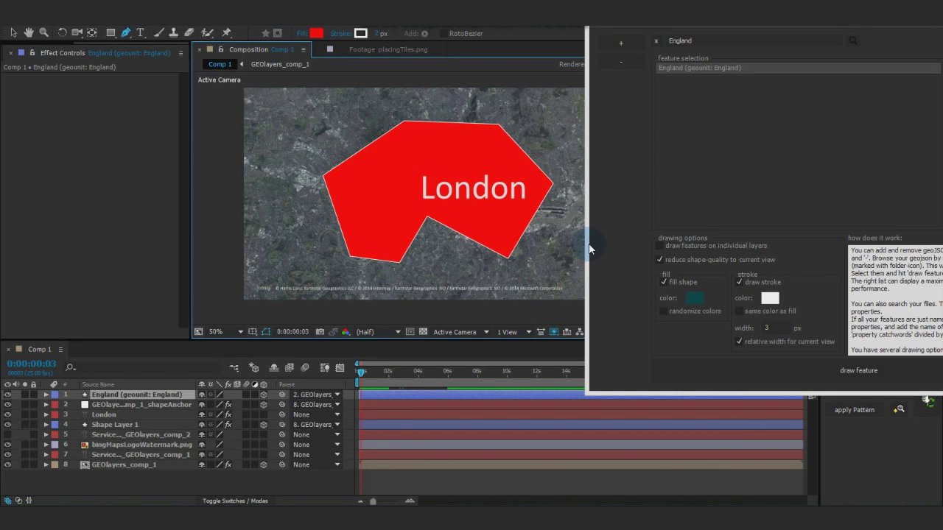
left_click_drag(624, 29, 725, 50)
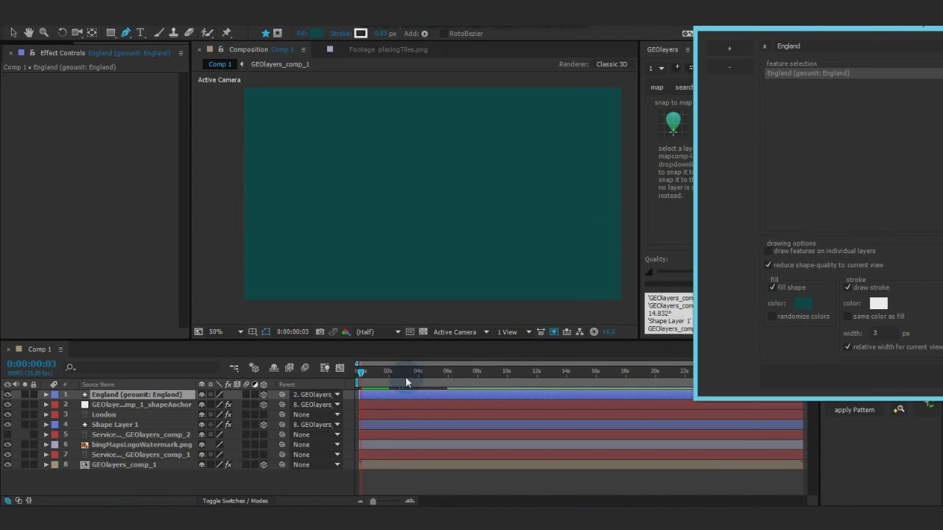
left_click_drag(359, 371, 427, 379)
Step: Place the England shape layer directly above GEOlayers_comp_1 in the layer stack and go to 0:00:05:10
left_click(133, 480)
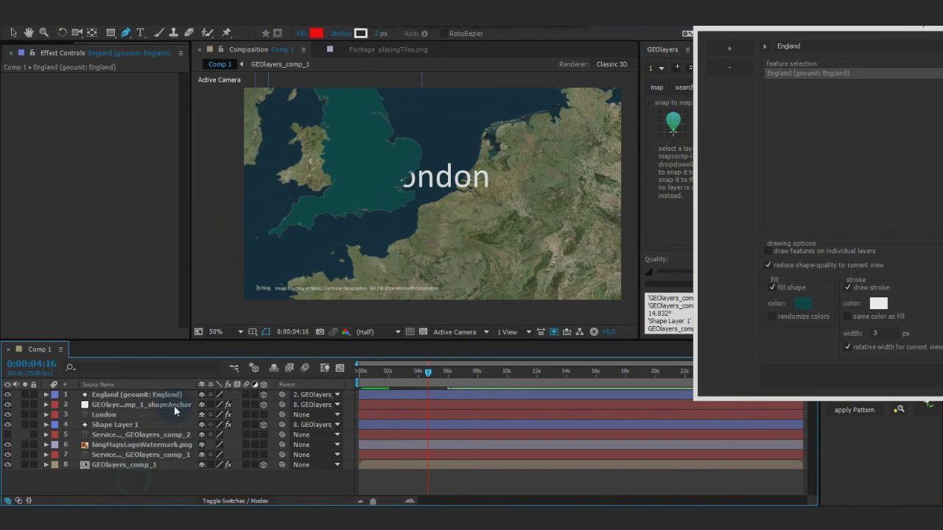
mouse_move(425, 378)
left_mouse_down()
mouse_move(448, 376)
mouse_move(437, 376)
left_mouse_up()
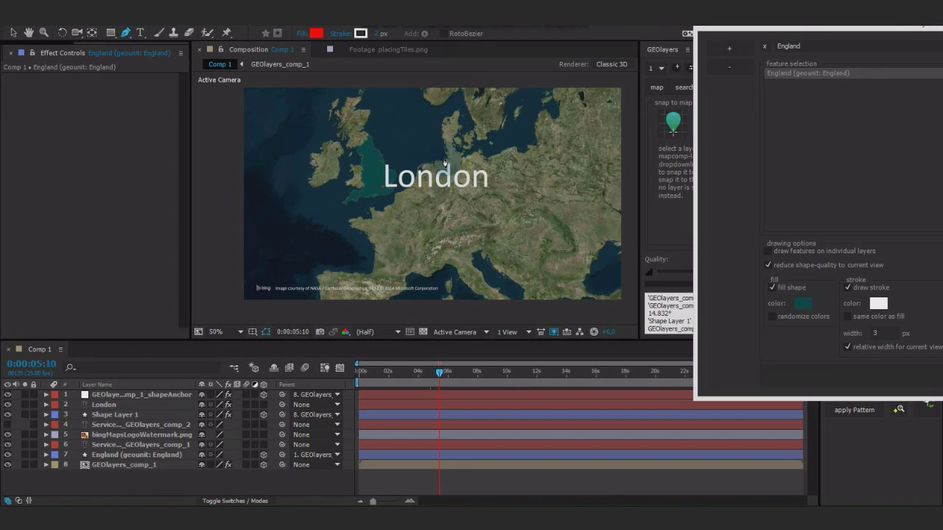
Step: Clear the England search in the GeoShapes window and search the features for United Kingdom
left_click_drag(800, 29, 616, 59)
left_click(581, 77)
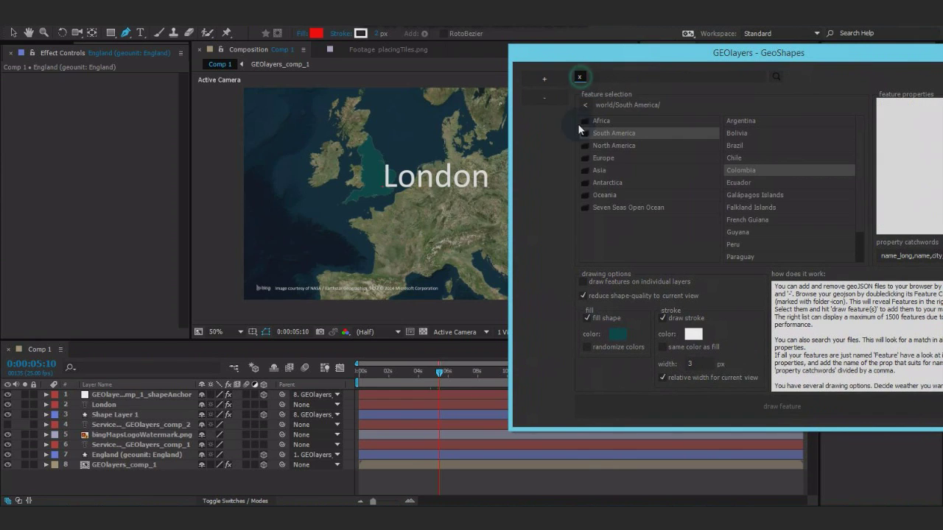
left_click(607, 80)
type("United Kingdom")
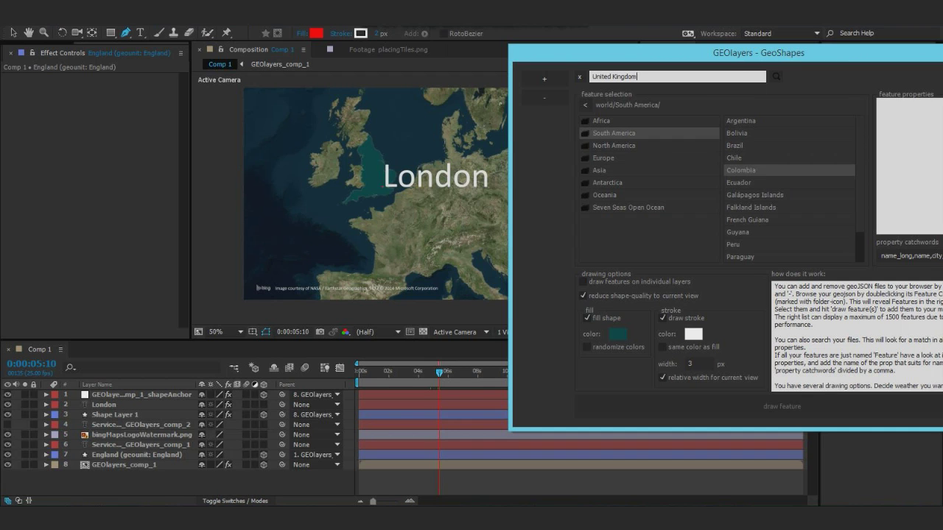
key("Return")
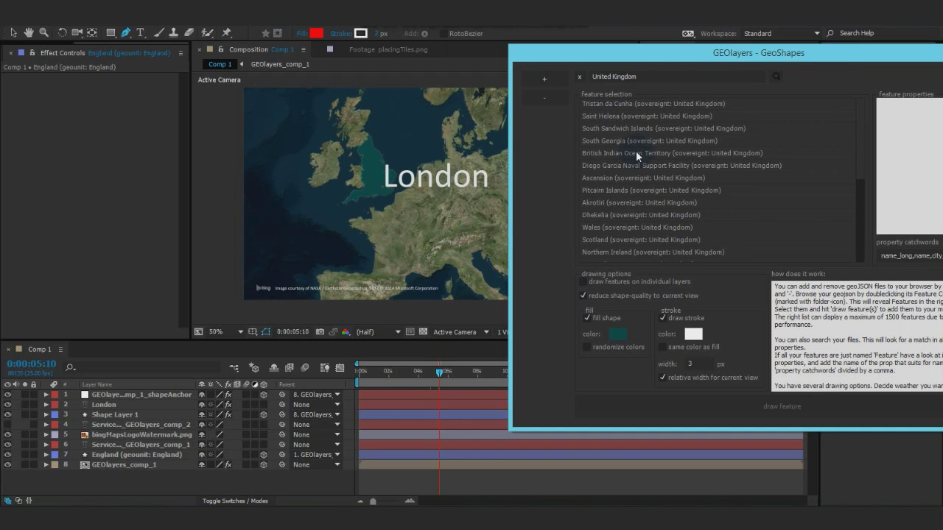
Step: Select all features in the United Kingdom search results, keeping the GeoShapes window clear of the British Isles on the map
left_click_drag(861, 165, 859, 250)
left_click(862, 106)
left_click(623, 103)
left_click_drag(761, 56, 669, 53)
mouse_move(887, 123)
left_mouse_down()
mouse_move(888, 199)
mouse_move(888, 106)
left_mouse_up()
left_click_drag(600, 49, 712, 39)
left_click_drag(883, 145, 825, 233)
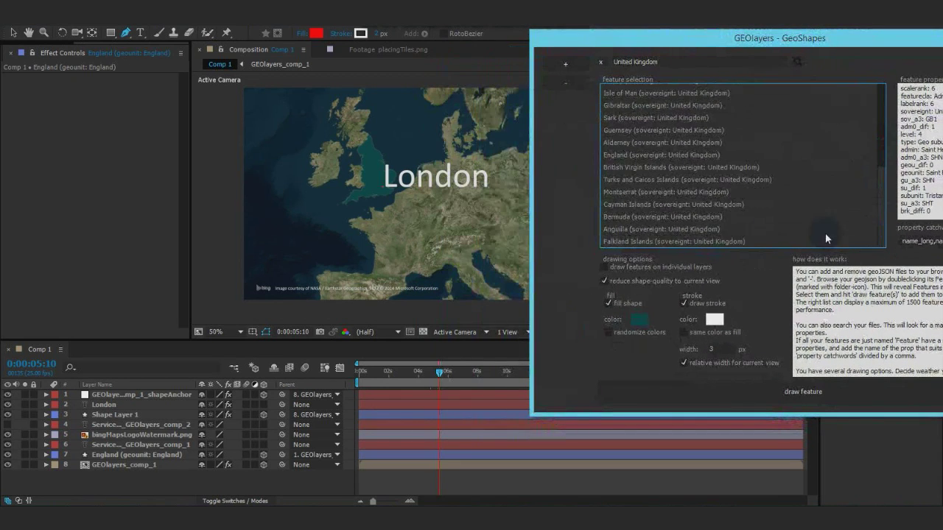
left_click(637, 240, "shift")
Step: Draw the selected United Kingdom features on the map with randomized fill colors and no stroke
left_click(609, 332)
left_click(703, 303)
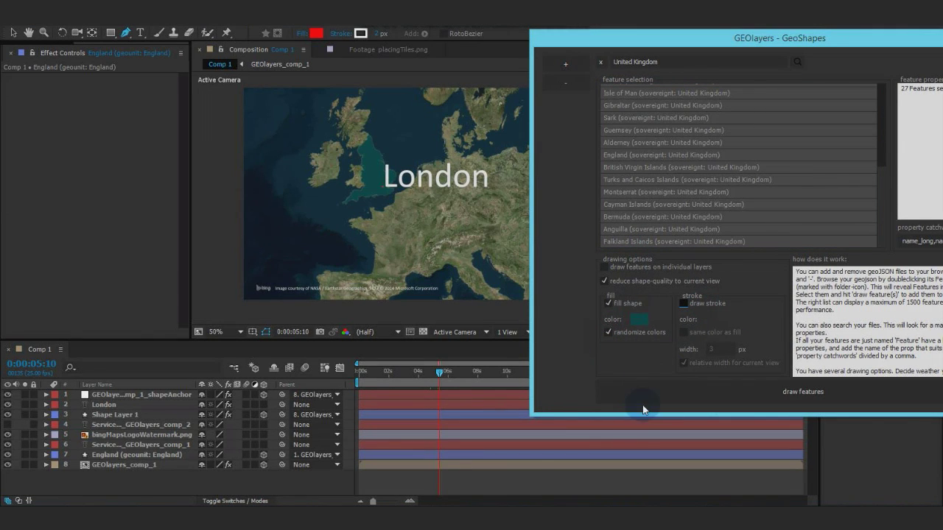
left_click(645, 383)
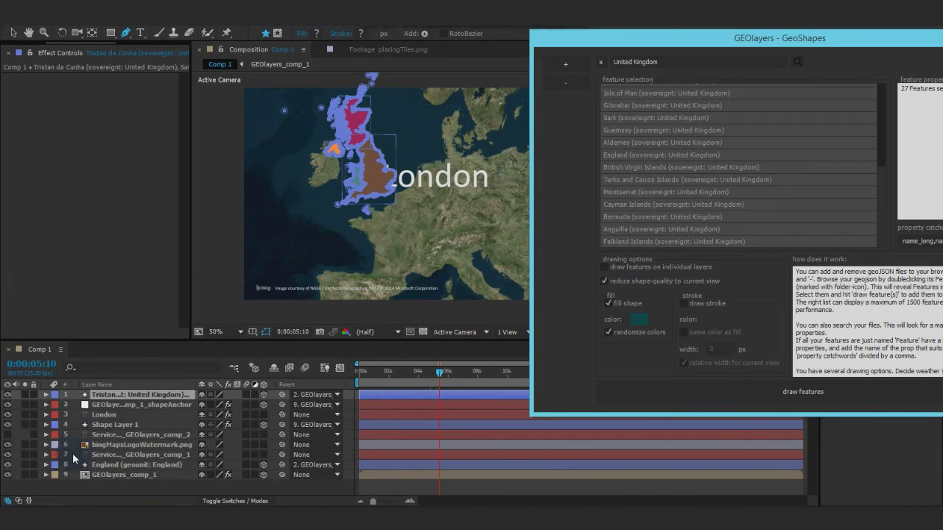
left_click(74, 488)
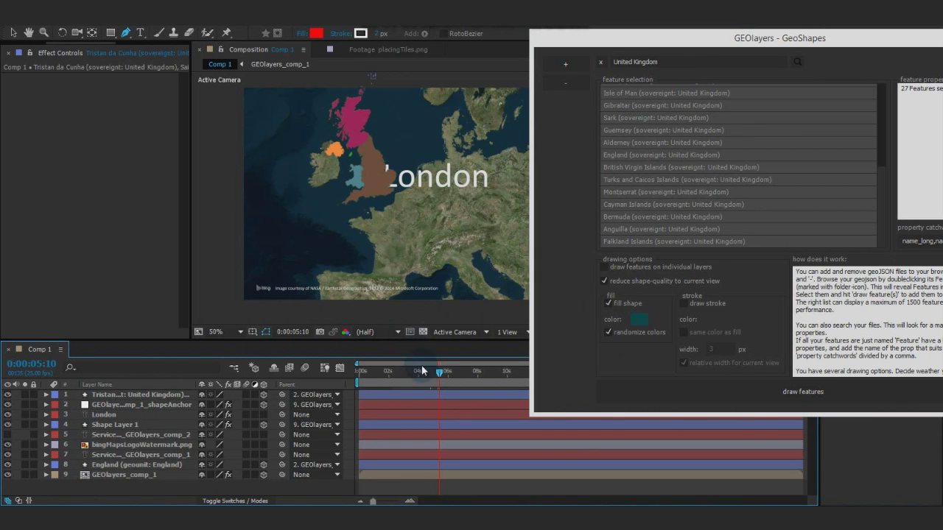
Step: Delete all the England groups from the contents of the combined United Kingdom shape layer
left_click(100, 396)
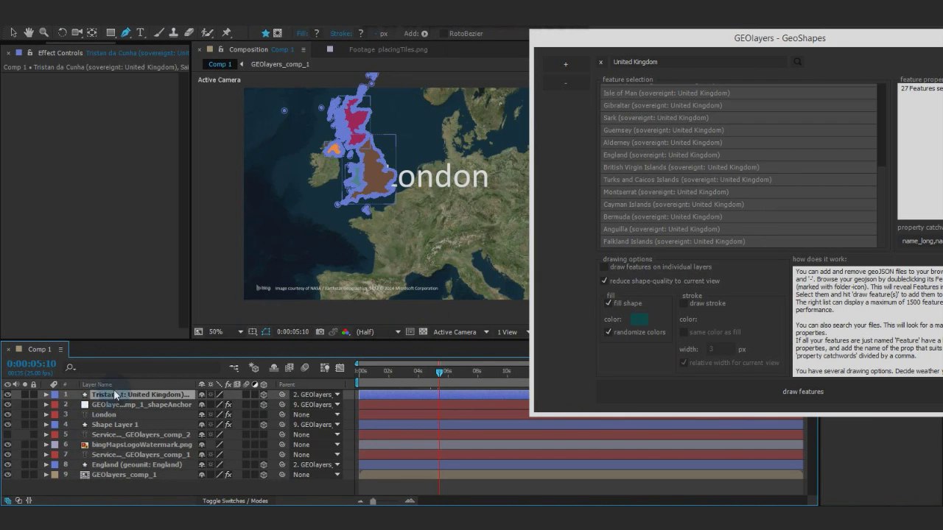
left_click(46, 395)
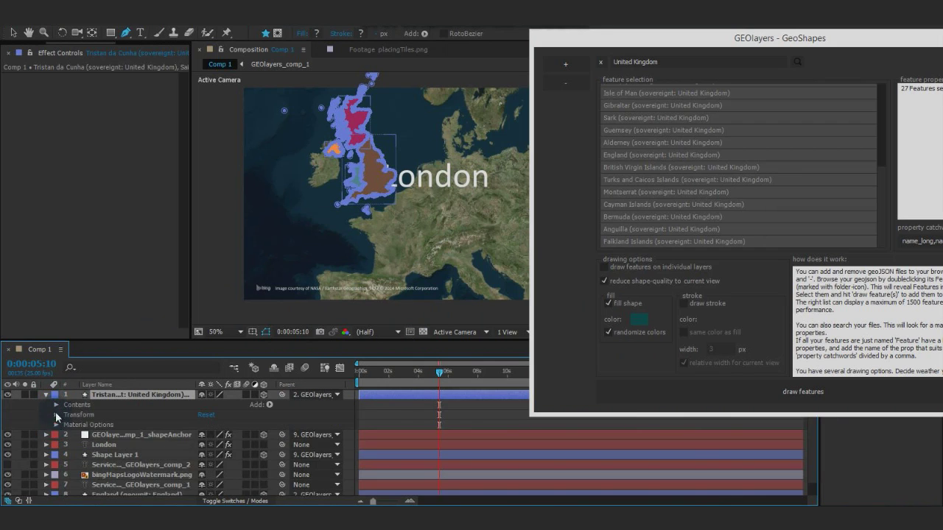
left_click(56, 404)
scroll(155, 445, "down", 10)
scroll(161, 426, "down", 5)
left_click_drag(172, 443, 173, 408)
left_click_drag(168, 479, 166, 425)
left_click(110, 440)
mouse_move(136, 479)
left_mouse_down()
mouse_move(143, 391)
mouse_move(143, 495)
mouse_move(119, 469)
left_mouse_up()
key("g")
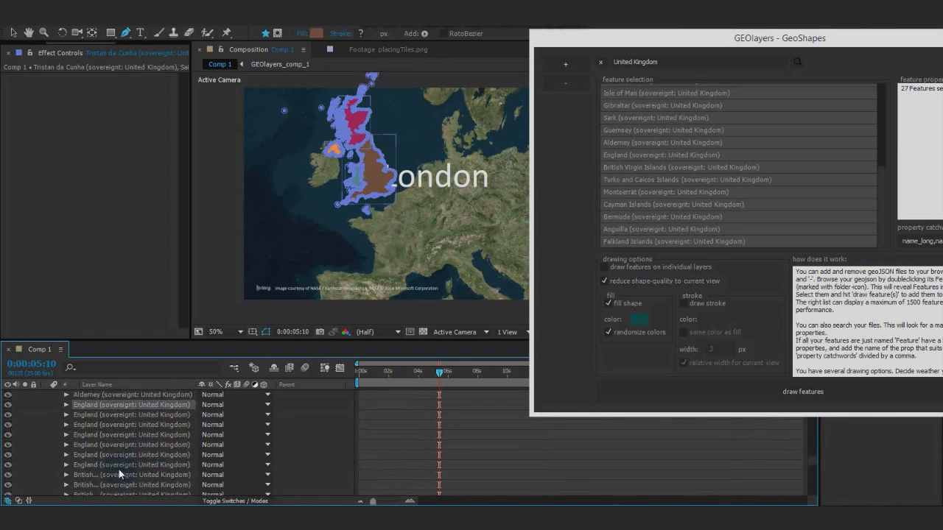
left_click(101, 465, "shift")
key("Delete")
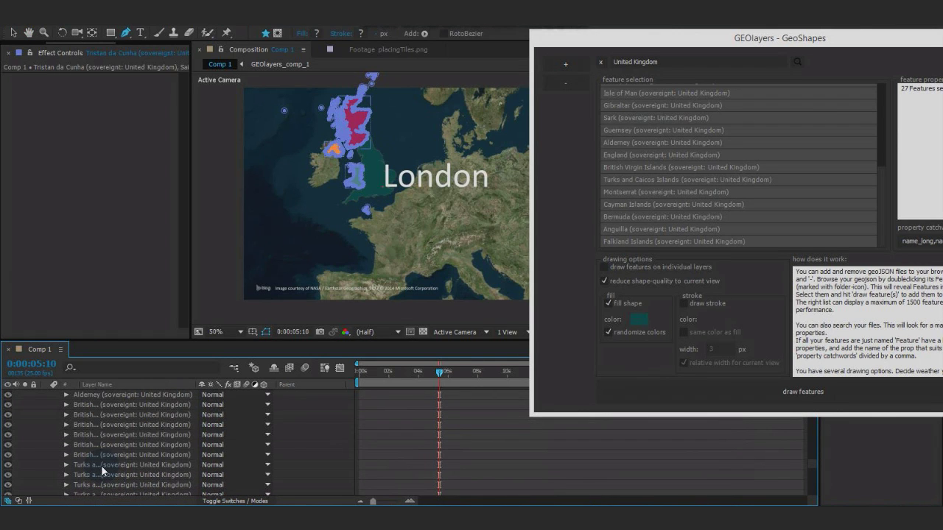
scroll(144, 421, "up", 5)
scroll(144, 442, "down", 6)
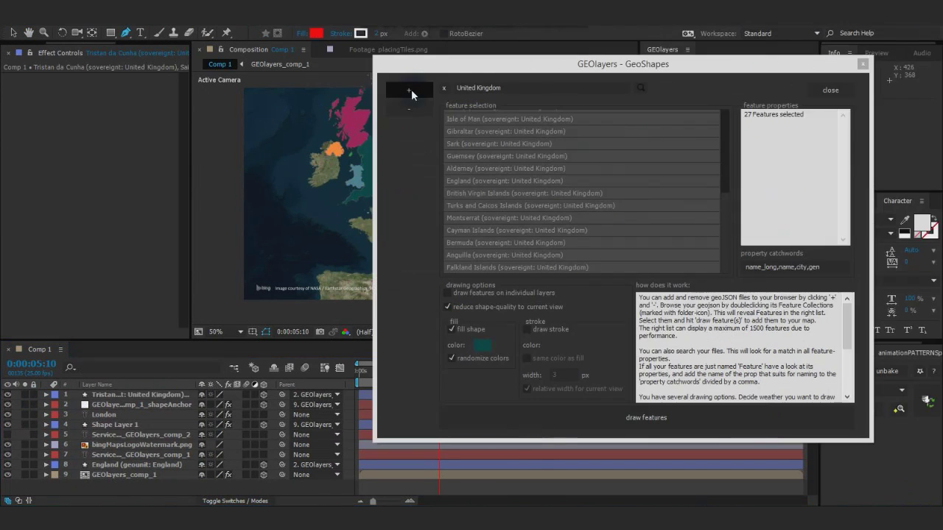
Step: Clear the feature search and add Cities.geojson from 05_Google_Earth_for_AE/01_Sammlung GeoJSON to the GeoShapes browser
left_click(445, 89)
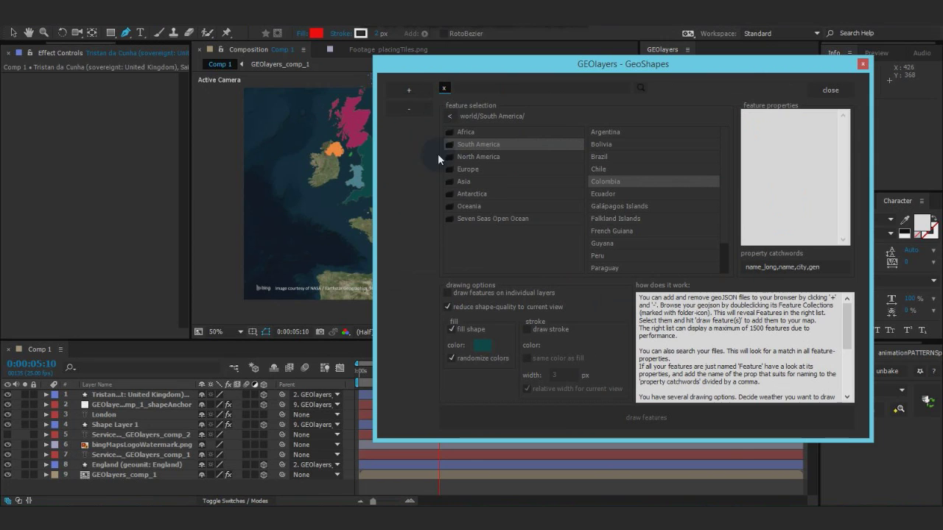
left_click(450, 115)
left_click(410, 89)
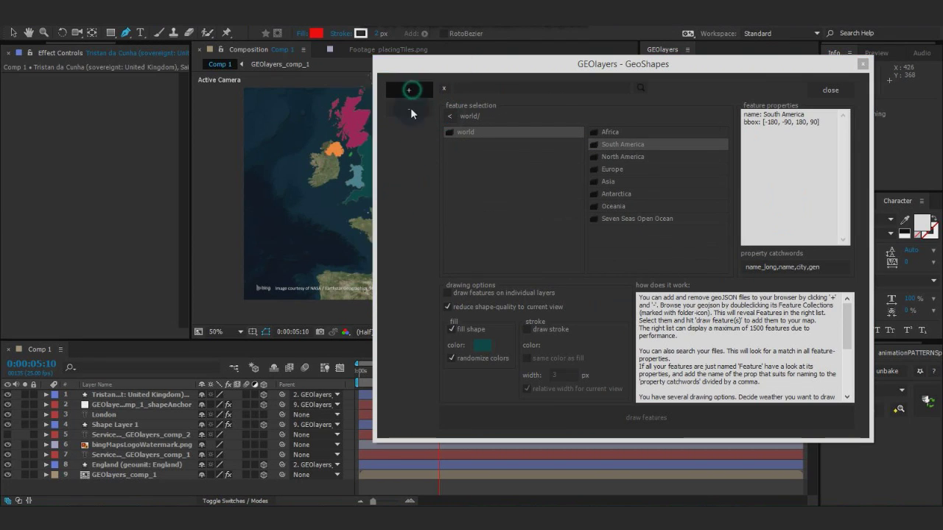
left_click_drag(94, 184, 95, 126)
left_click(44, 157)
left_click(145, 129)
double_click(145, 128)
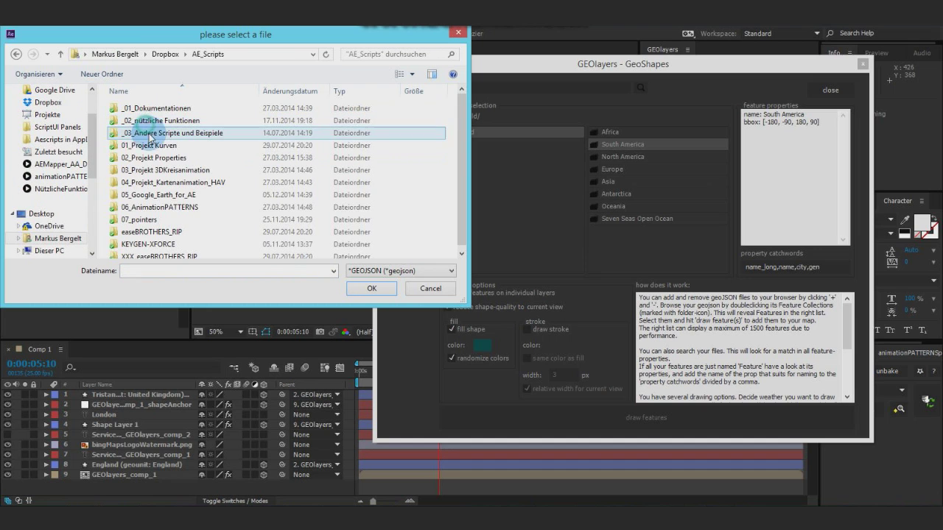
double_click(168, 196)
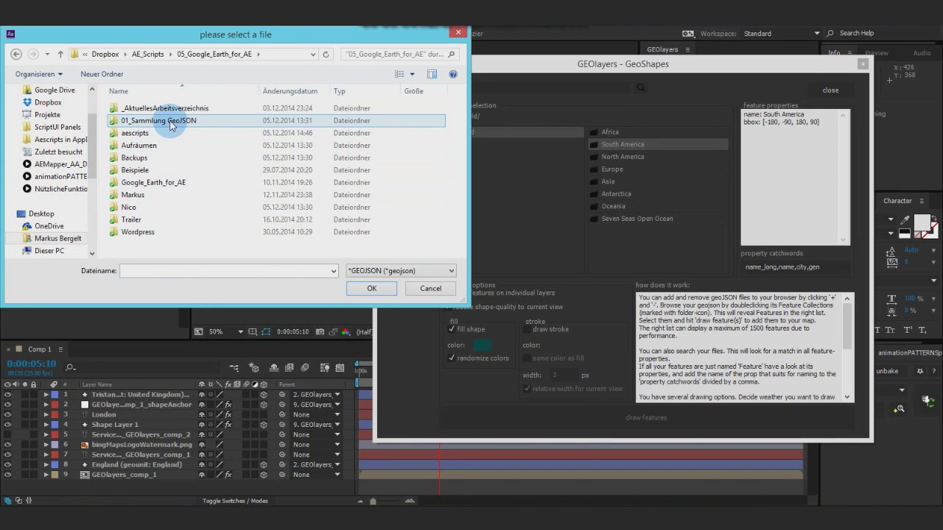
double_click(169, 121)
mouse_move(463, 124)
left_mouse_down()
mouse_move(466, 144)
mouse_move(469, 134)
left_mouse_up()
left_click(142, 194)
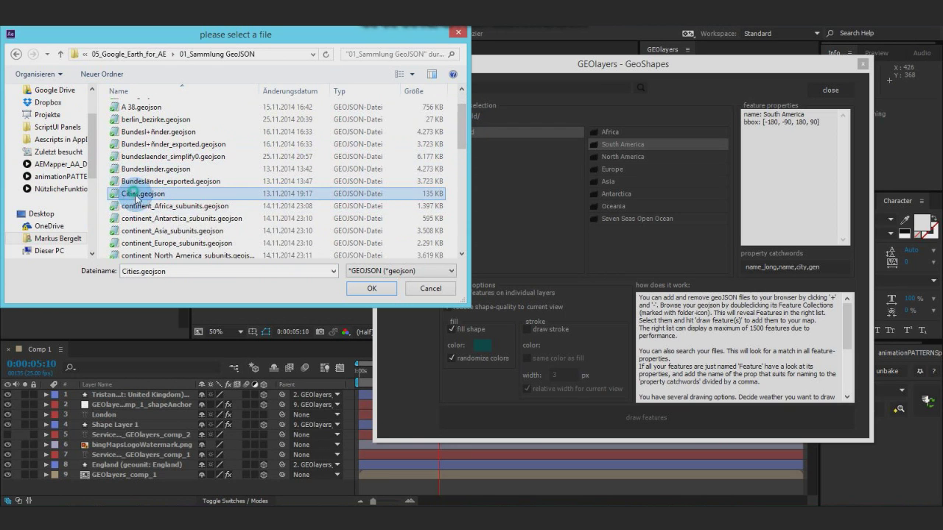
left_click(371, 289)
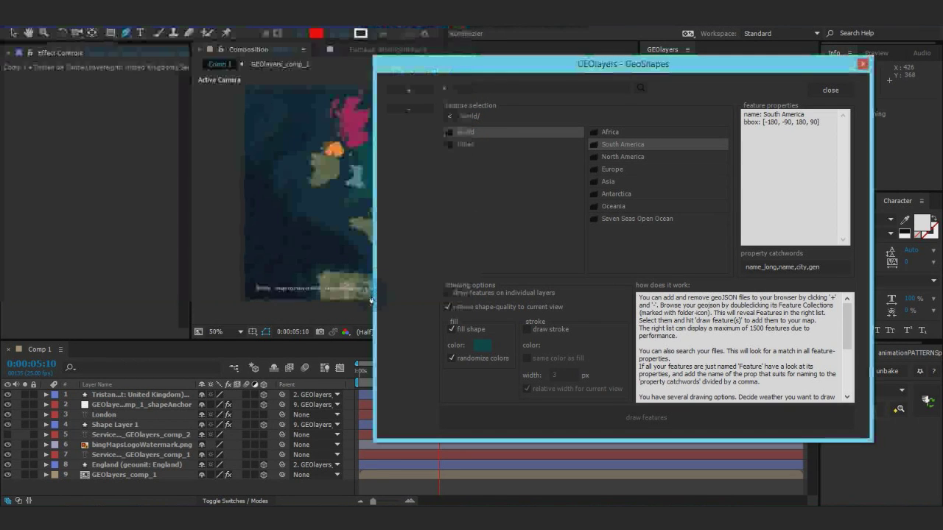
Step: Open the Cities collection and select all of its features, from Adak to Nukulaelae
left_click(469, 146)
double_click(452, 144)
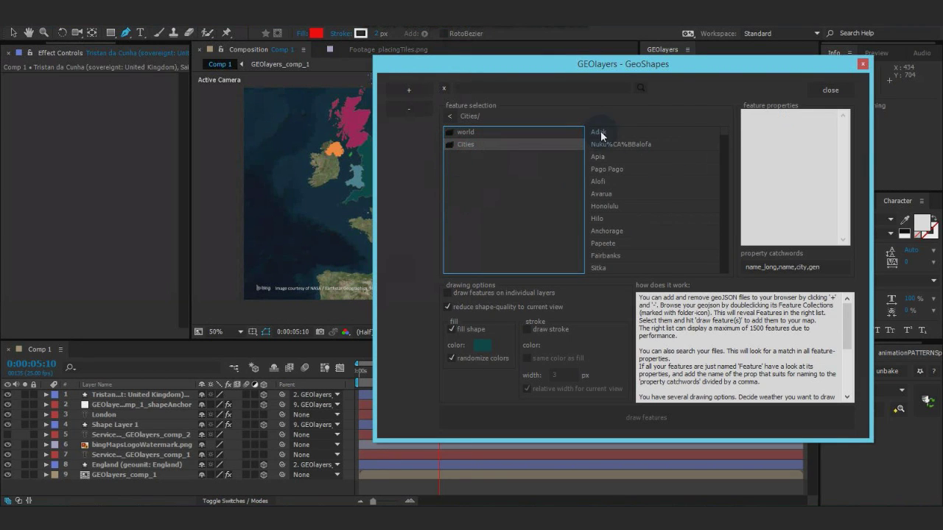
left_click(601, 131)
left_click_drag(726, 136, 719, 278)
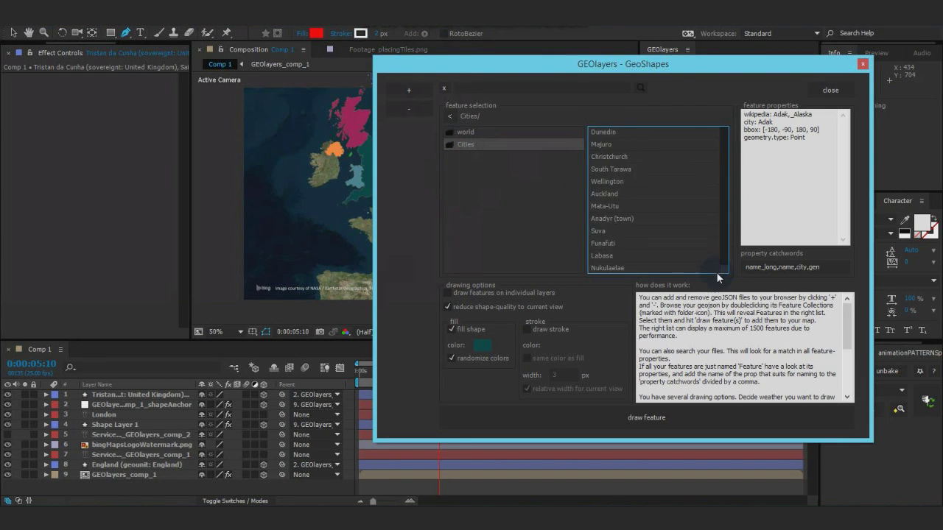
left_click(604, 269, "shift")
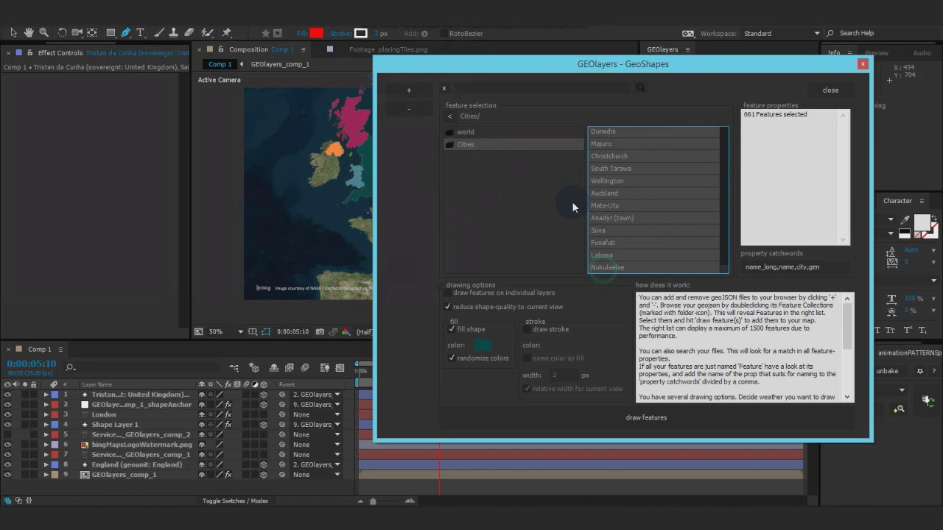
Step: Draw the selected city features on the map, then select their layer and scrub the timeline to check the points
left_click_drag(566, 62, 693, 48)
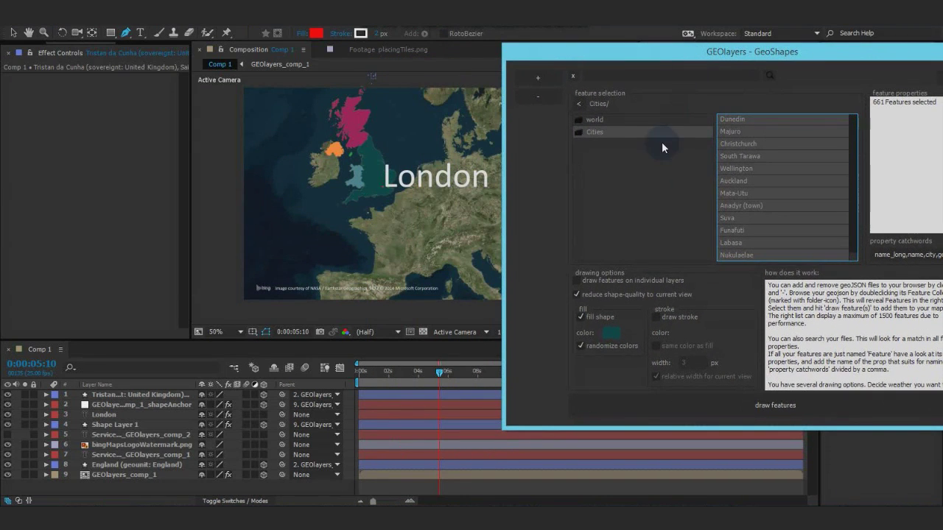
left_click(687, 410)
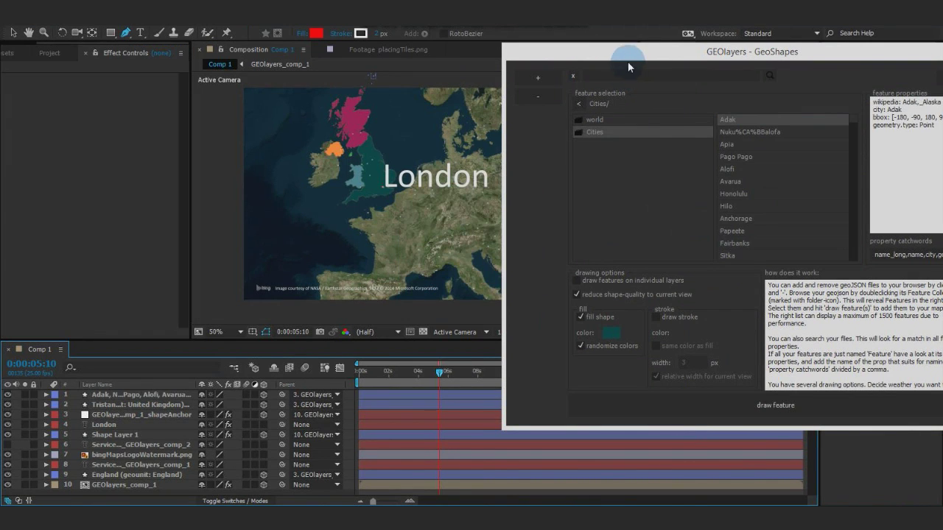
left_click_drag(627, 64, 786, 121)
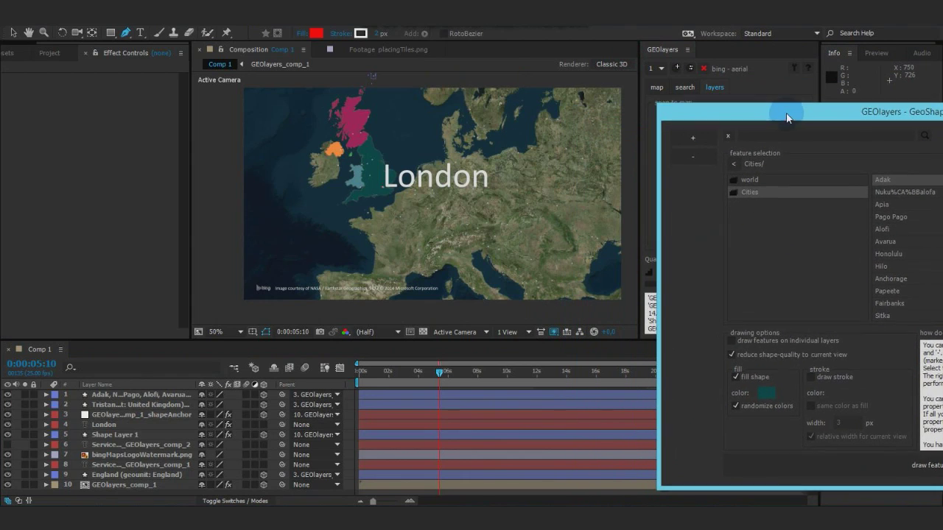
left_click(110, 395)
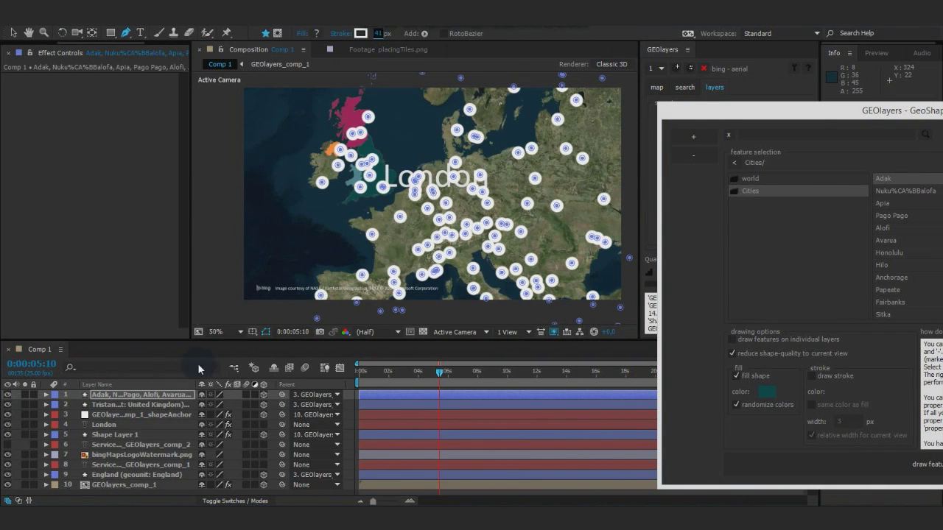
left_click_drag(439, 372, 397, 377)
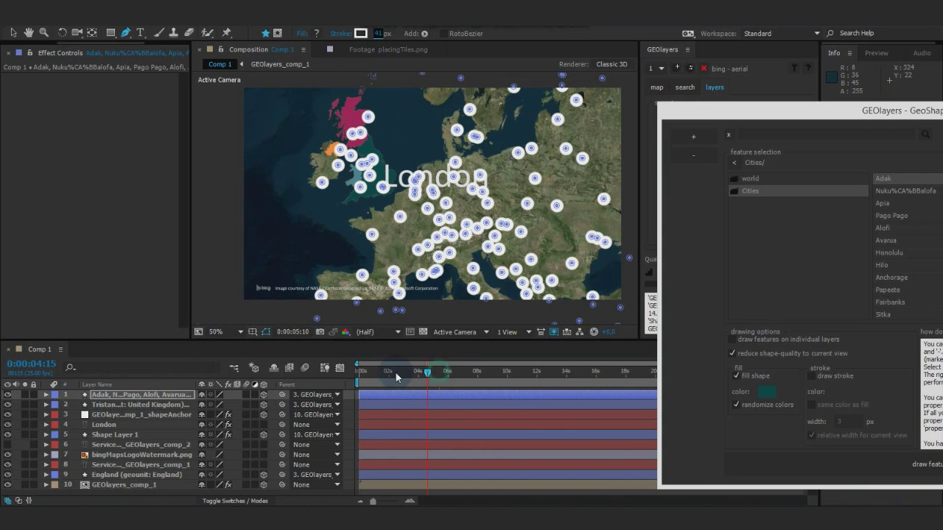
left_click(436, 377)
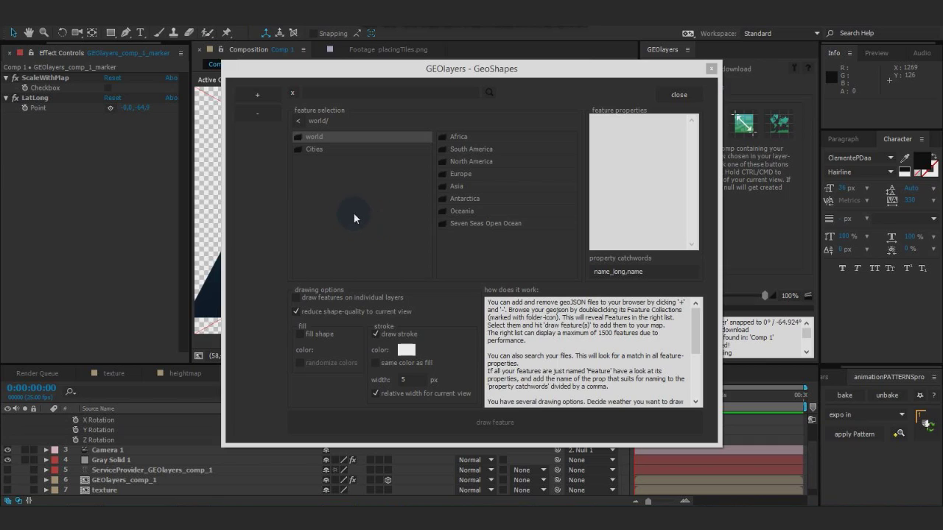
Step: Open the Cities collection with unnamed features and examine the first feature's property names, such as wikipedia and city
left_click(315, 152)
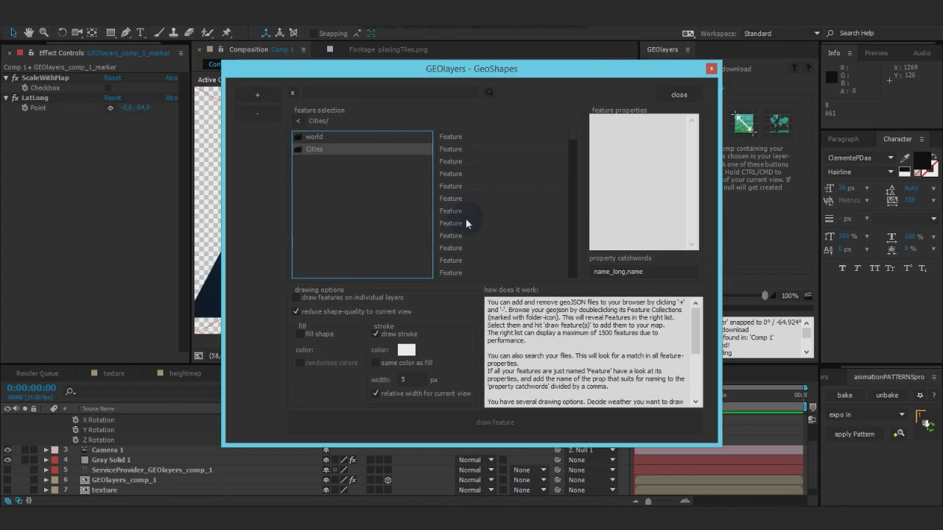
left_click(451, 138)
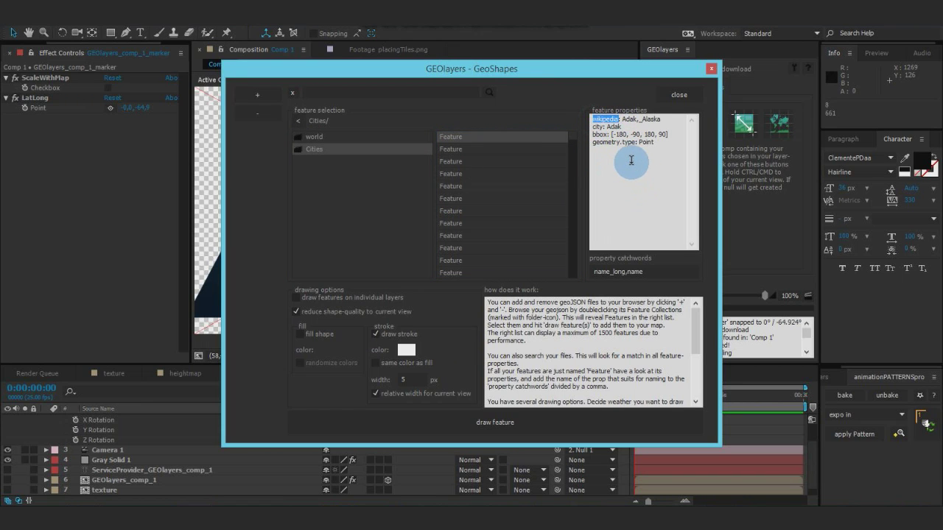
double_click(600, 119)
triple_click(599, 127)
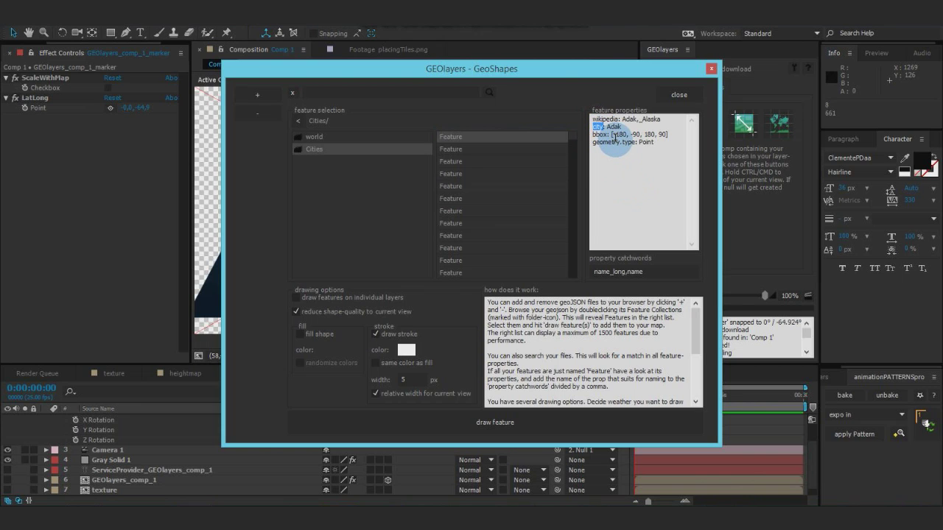
left_click(597, 145)
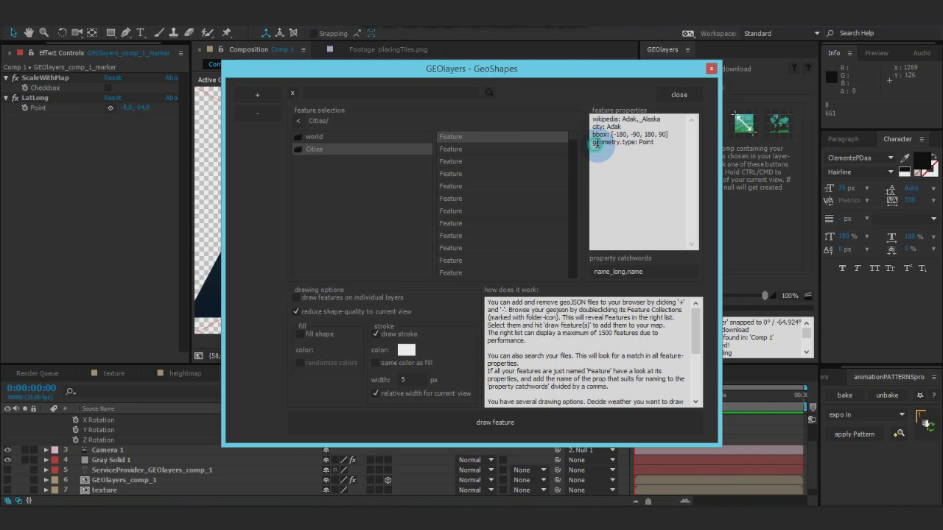
Step: Compare the geometry type and other properties of several unnamed features in the Cities collection
double_click(652, 143)
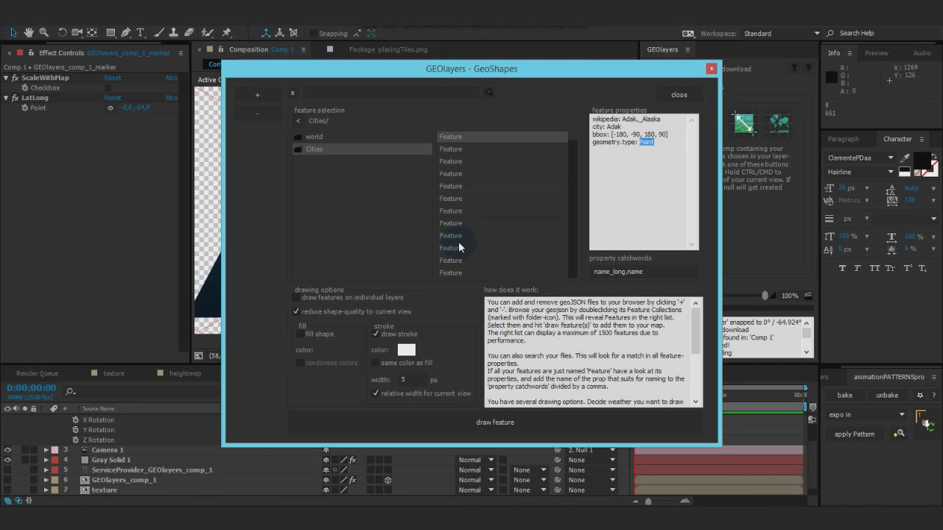
left_click(454, 200)
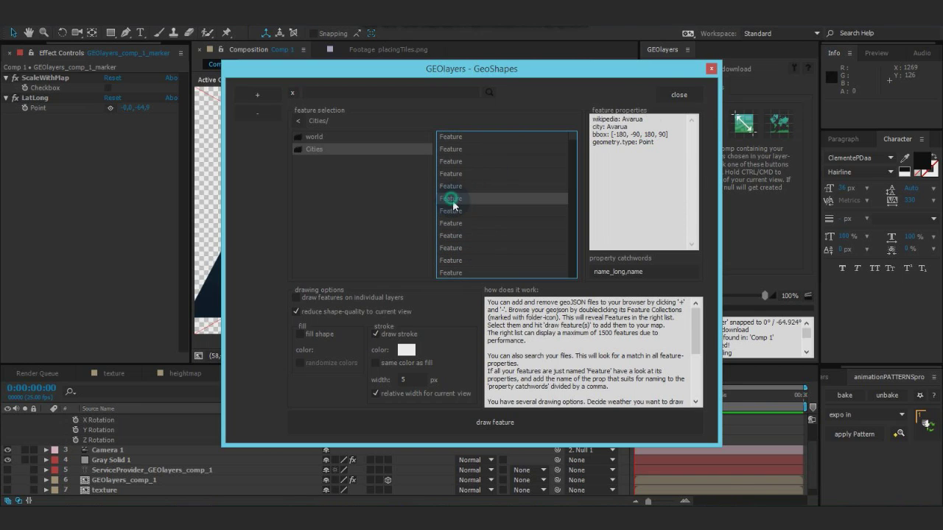
left_click(454, 186)
left_click(456, 174)
left_click(456, 151)
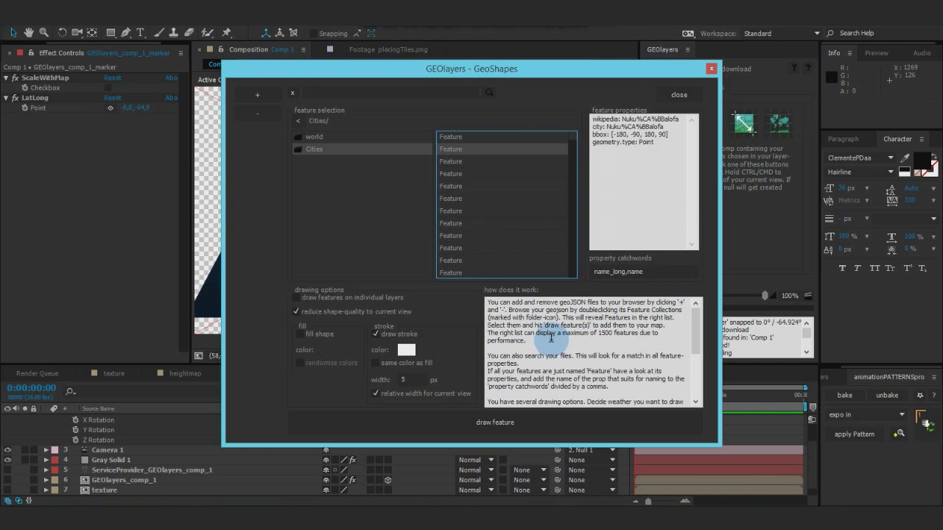
Step: Add city to the property catchwords, making them name_long,name,city, and reload the Cities collection
left_click(652, 271)
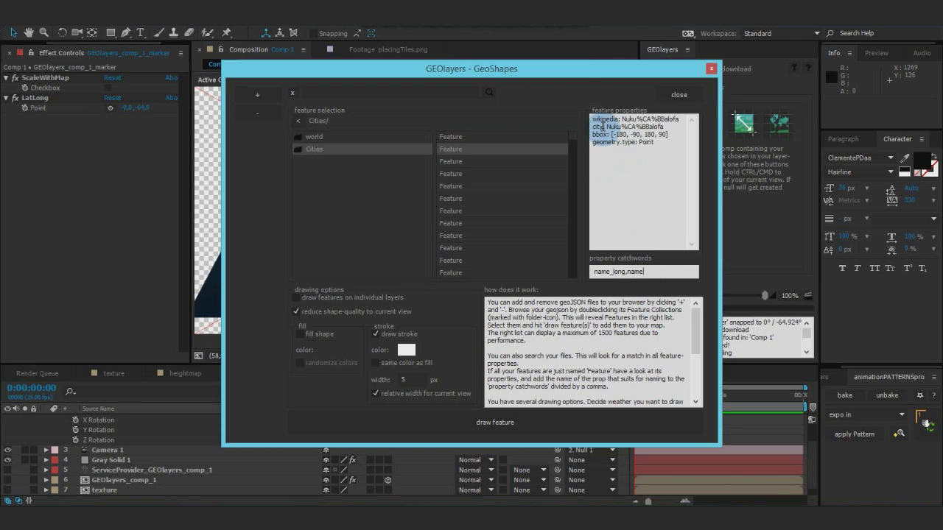
left_click_drag(667, 127, 608, 127)
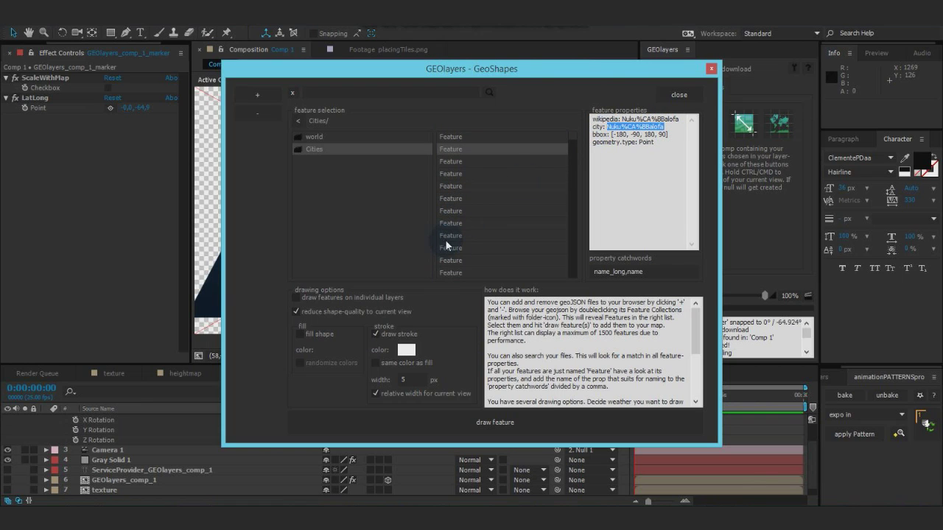
left_click_drag(603, 128, 592, 126)
left_click(646, 272)
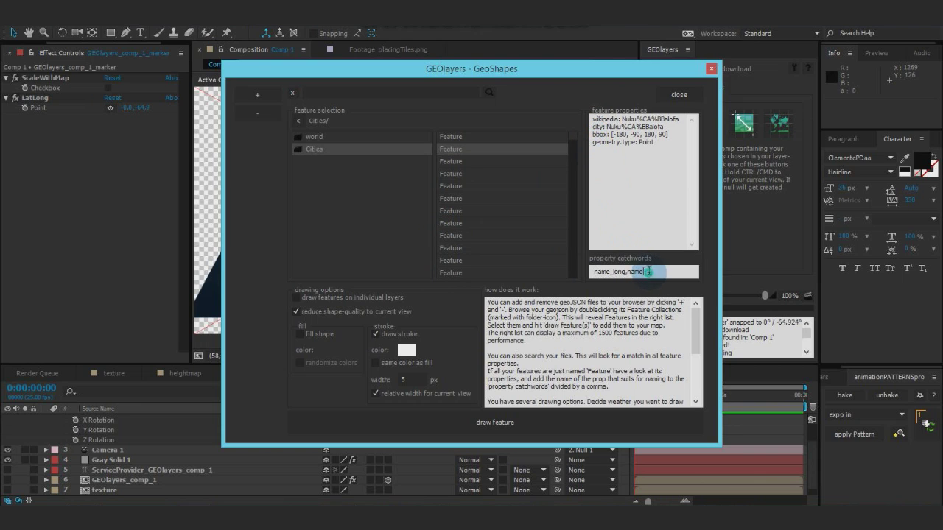
type(",ci")
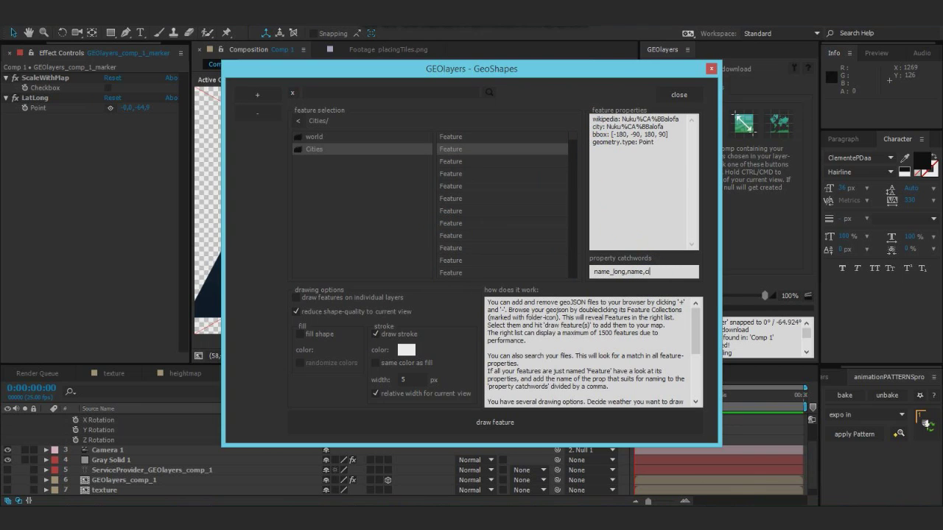
type("ty")
left_click(631, 211)
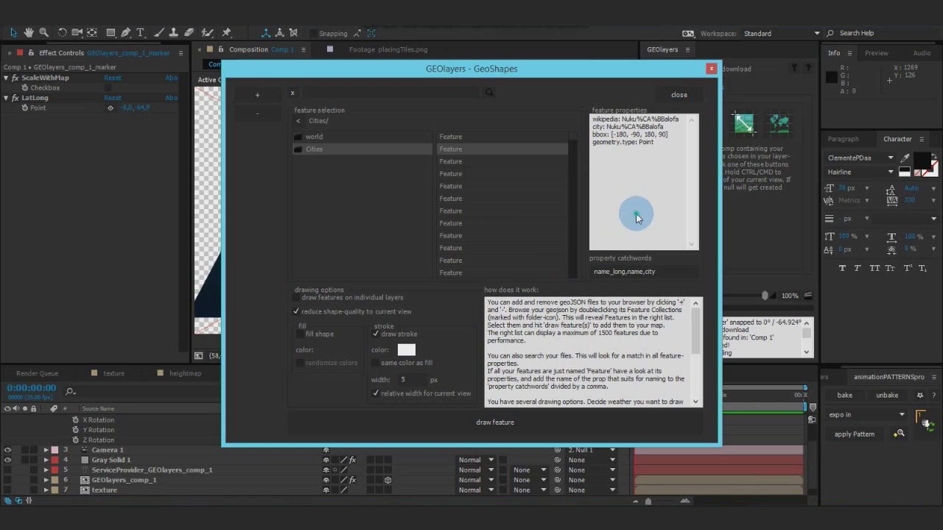
double_click(318, 151)
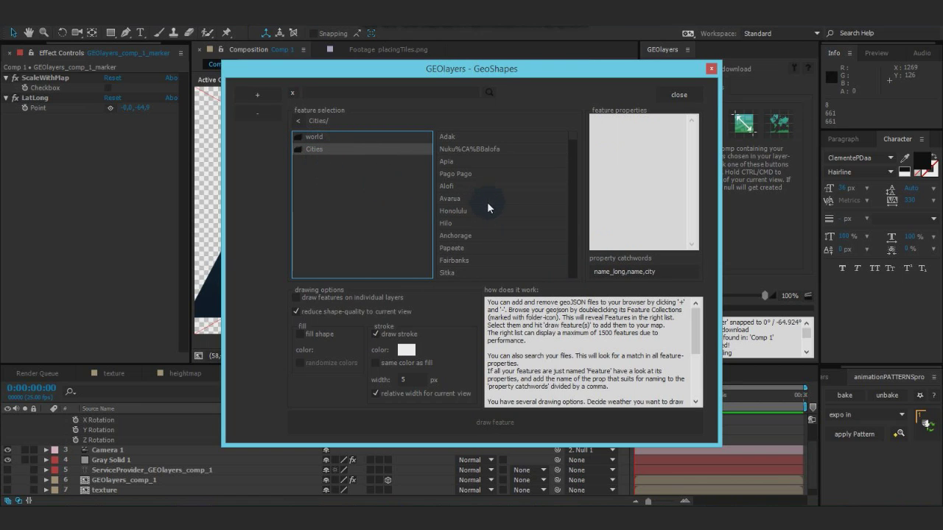
Step: Browse the features of the Cities collection and check the properties of Adak and Cardiff
left_click(448, 136)
left_click_drag(573, 136, 572, 184)
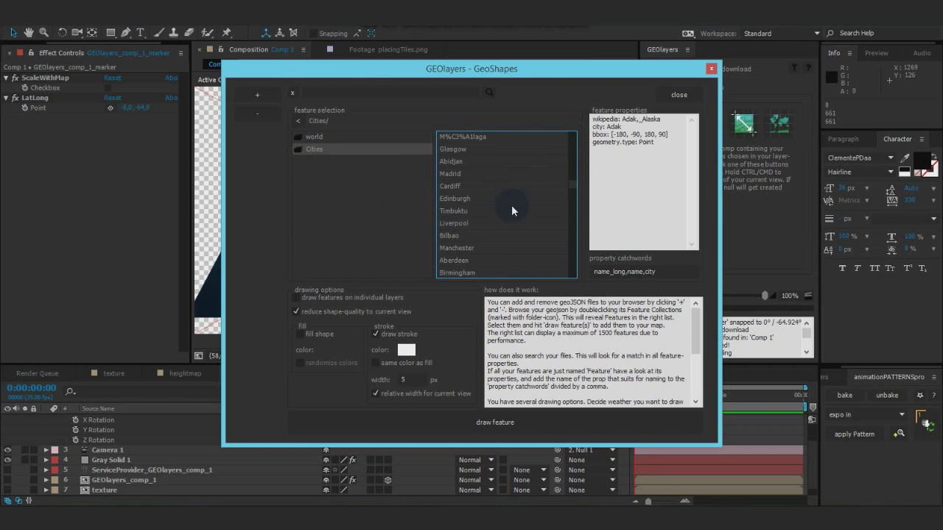
left_click(493, 210)
left_click(465, 186)
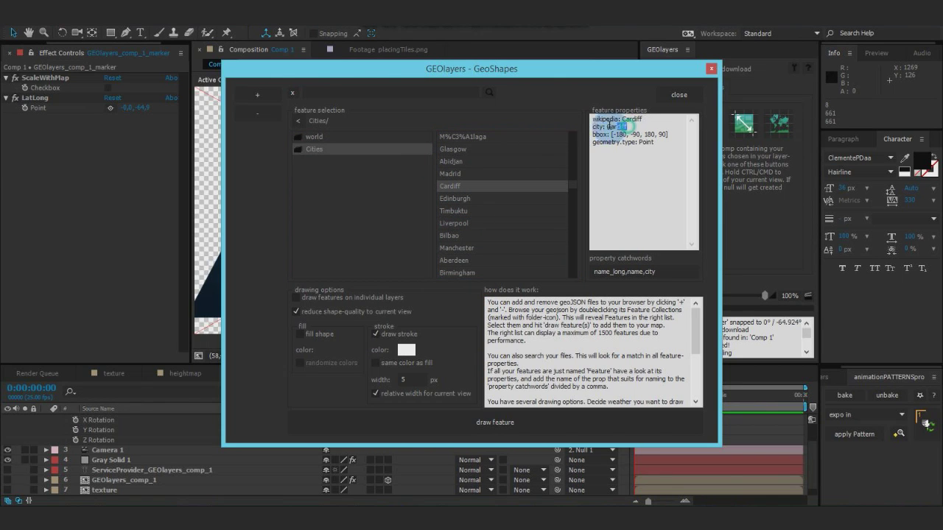
left_click(516, 299)
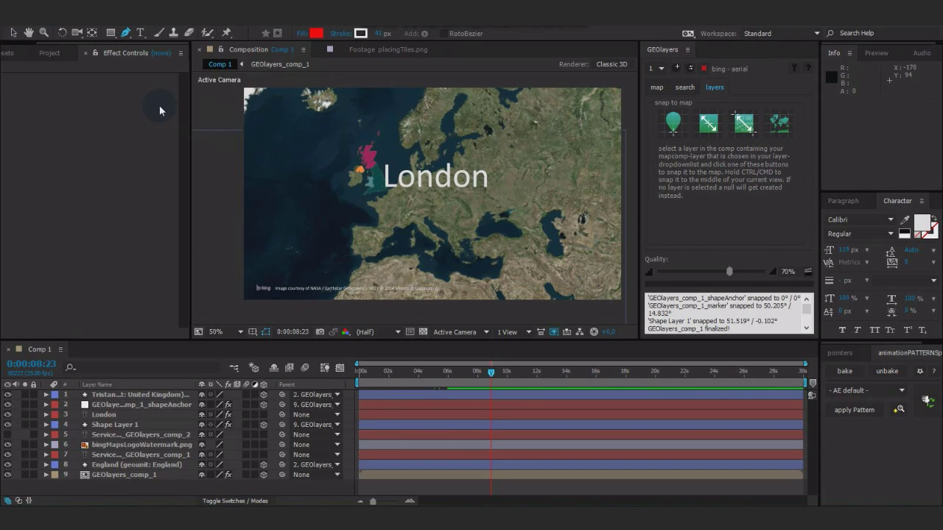
left_click(22, 18)
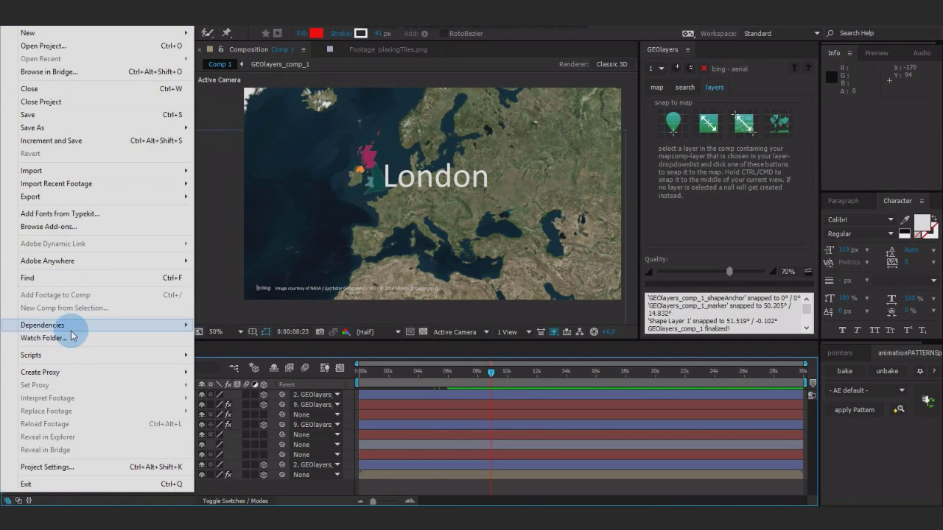
mouse_move(110, 325)
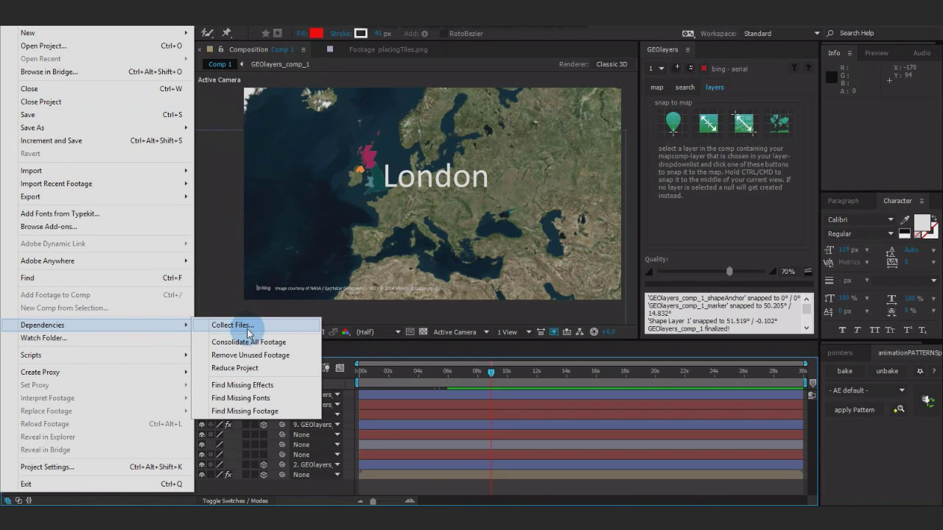
left_click(429, 19)
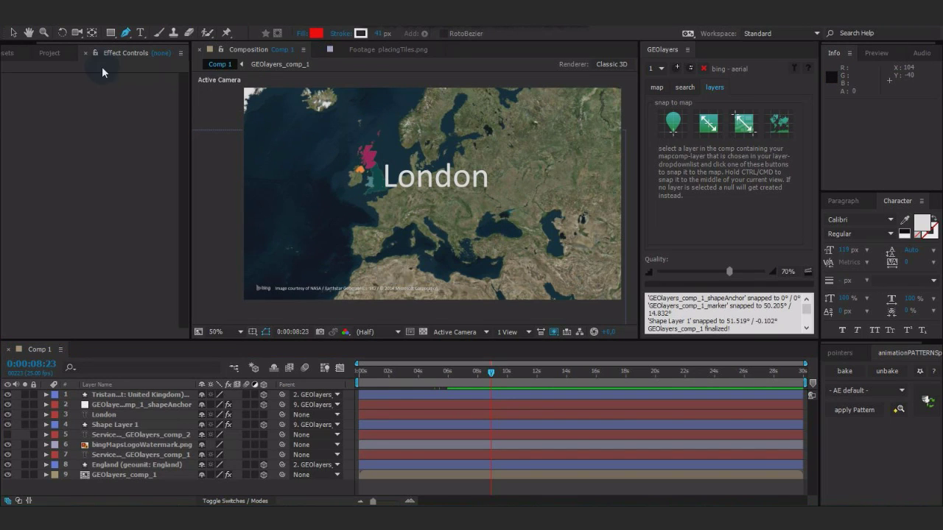
Step: Start an empty project, try to initialize map comps 3 and 1 in GEOlayers, and read the status log
left_click(50, 53)
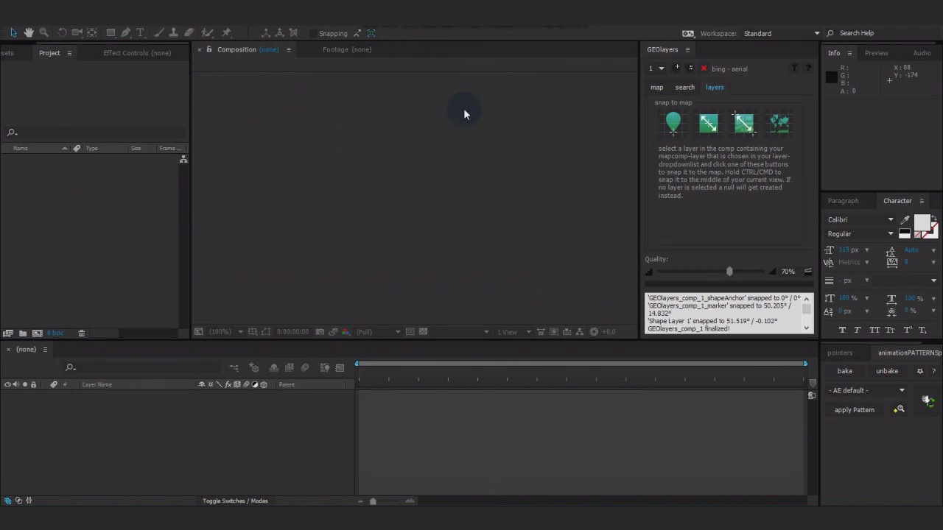
left_click(656, 68)
left_click(652, 99)
left_click(661, 68)
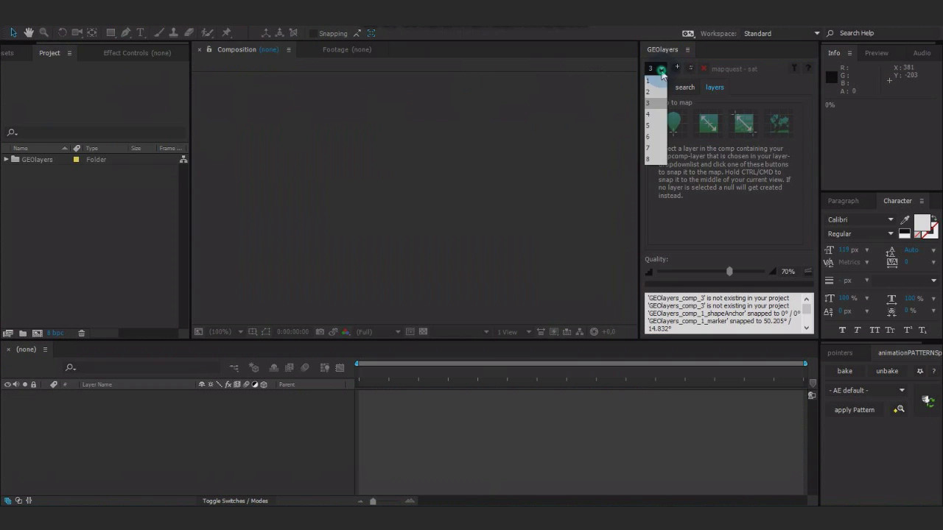
left_click(660, 80)
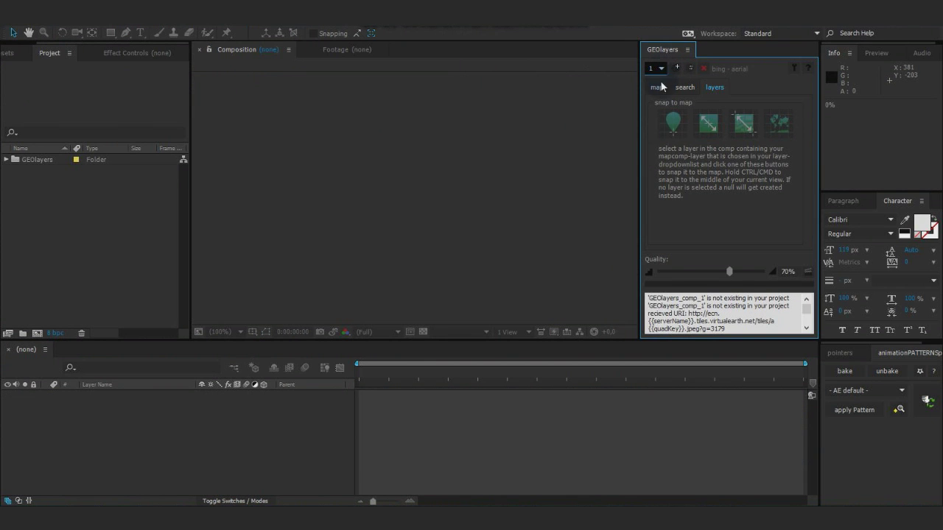
left_click_drag(676, 298, 790, 306)
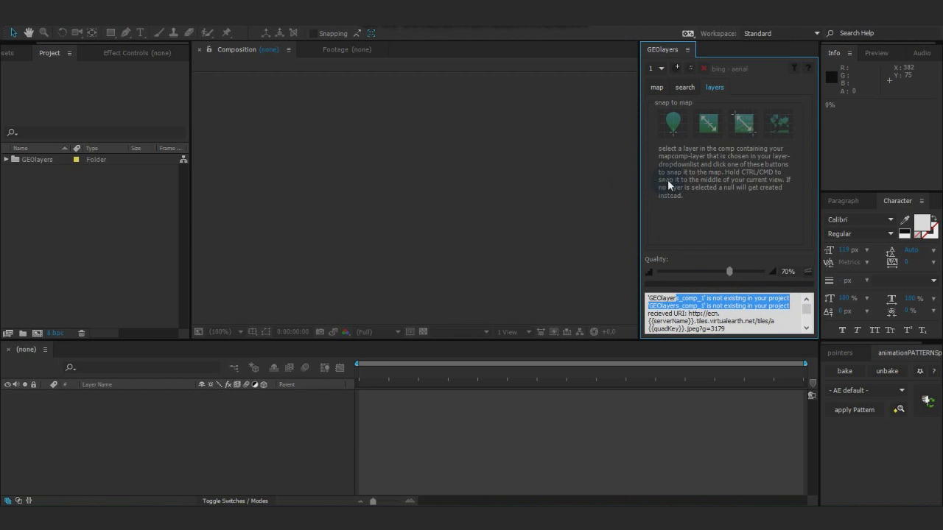
left_click(658, 49)
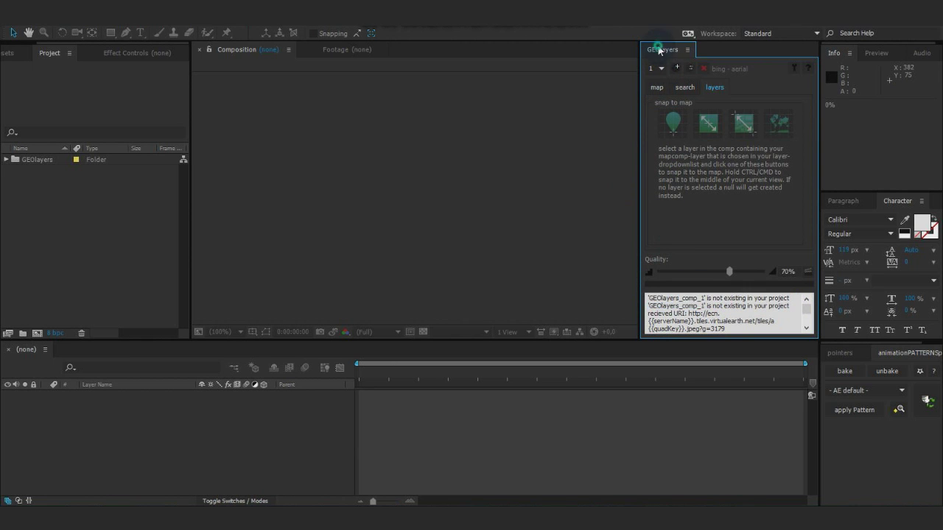
Step: Reopen the recent project London.aep without saving the untitled project
left_click(9, 25)
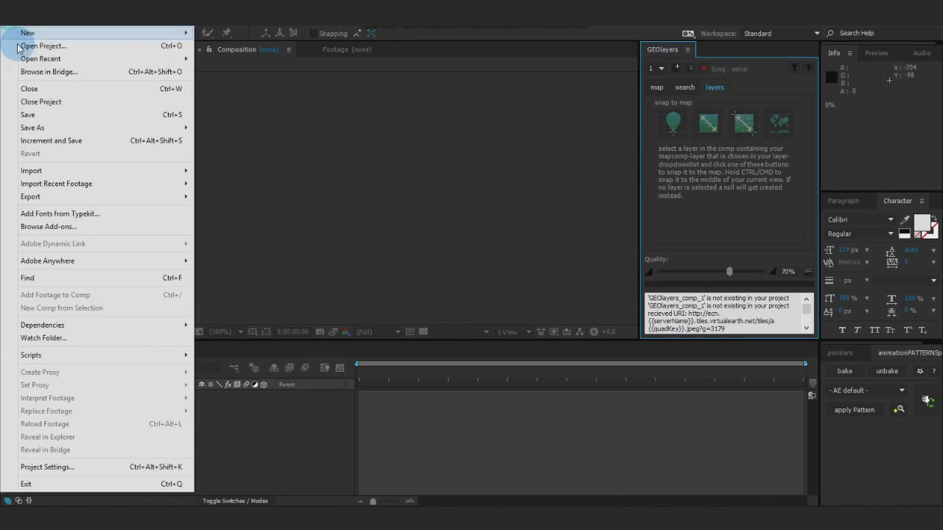
mouse_move(50, 63)
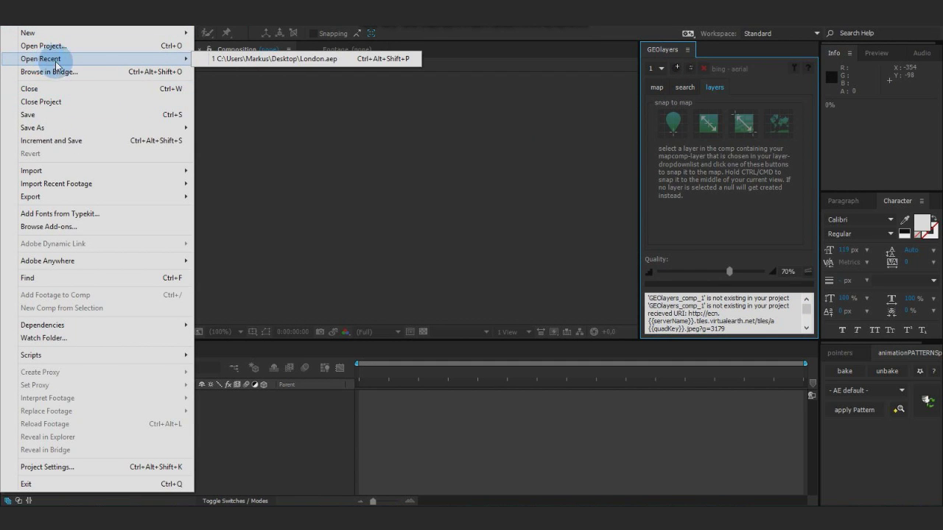
left_click(240, 61)
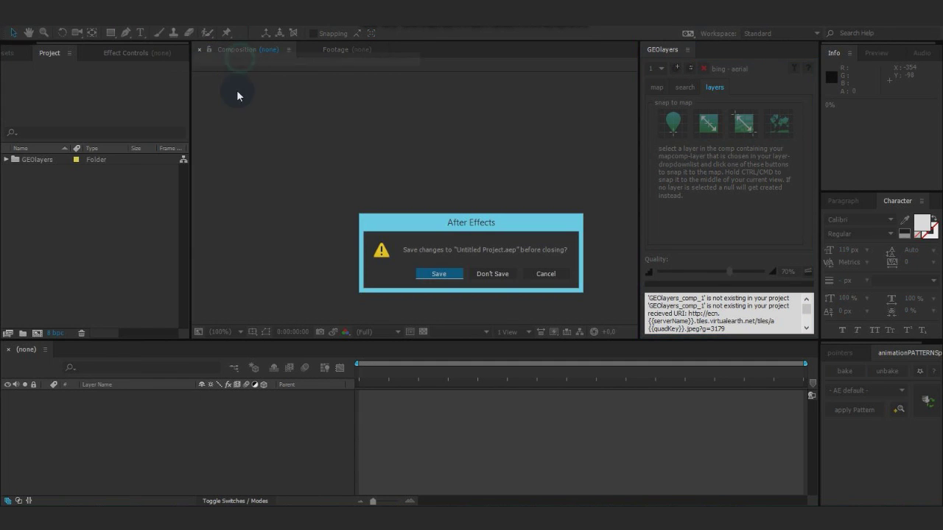
left_click(490, 275)
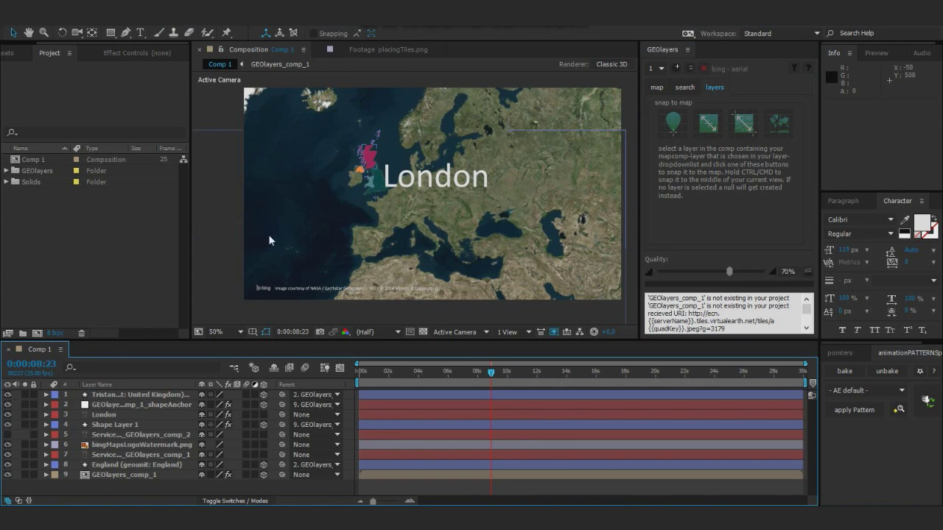
Step: Switch the GEOlayers map comp to 3 and back to 1 to re-initialize the map in Comp 1
left_click(662, 69)
left_click(662, 90)
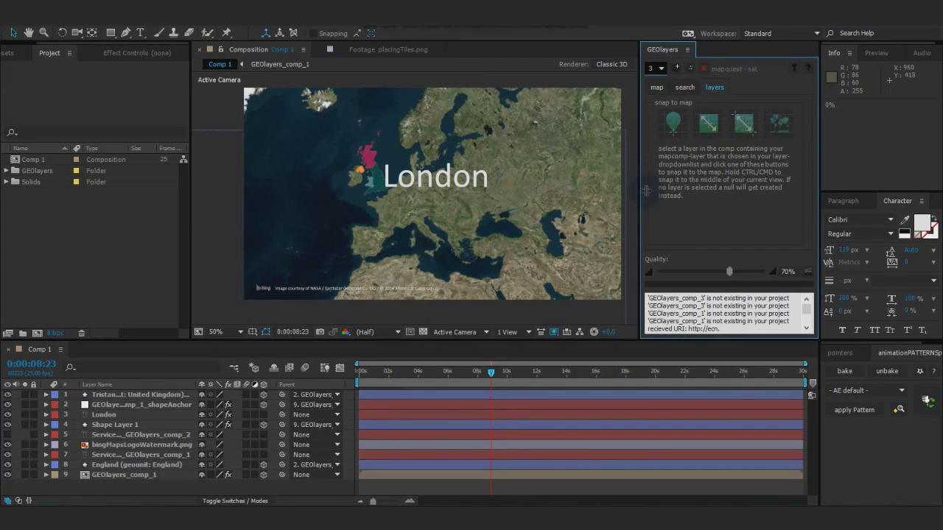
left_click(661, 70)
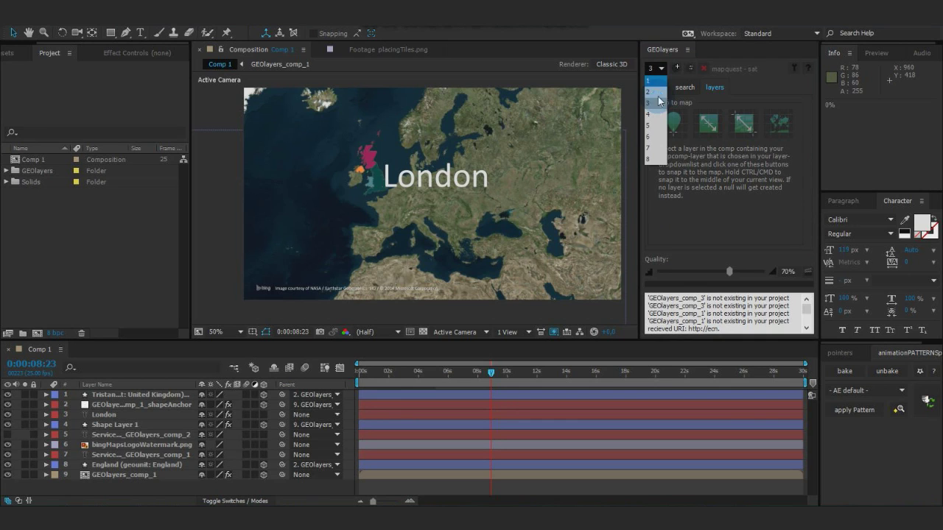
left_click(655, 82)
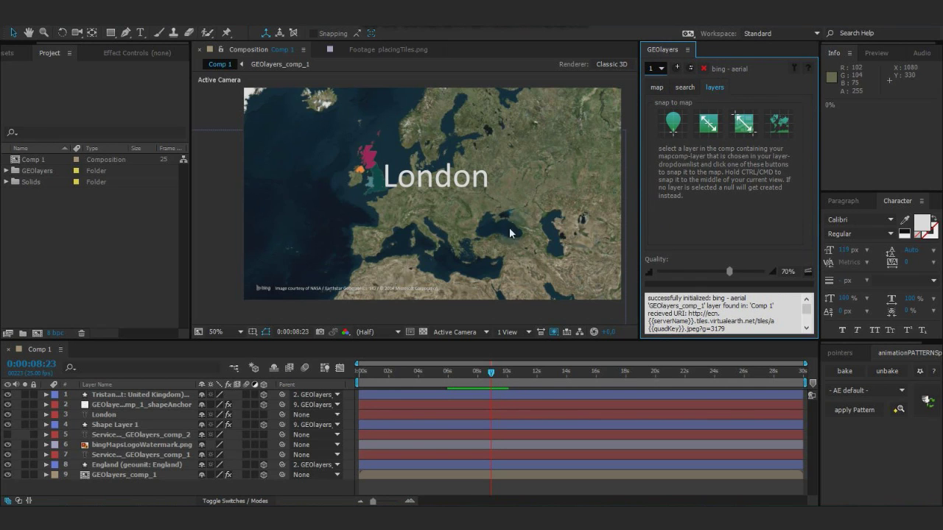
Step: Reveal the keyframes of the GEOlayers_comp_1 layer, zoom the map out to a world view at 0:00:08:23 and pan it one step down
left_click(139, 474)
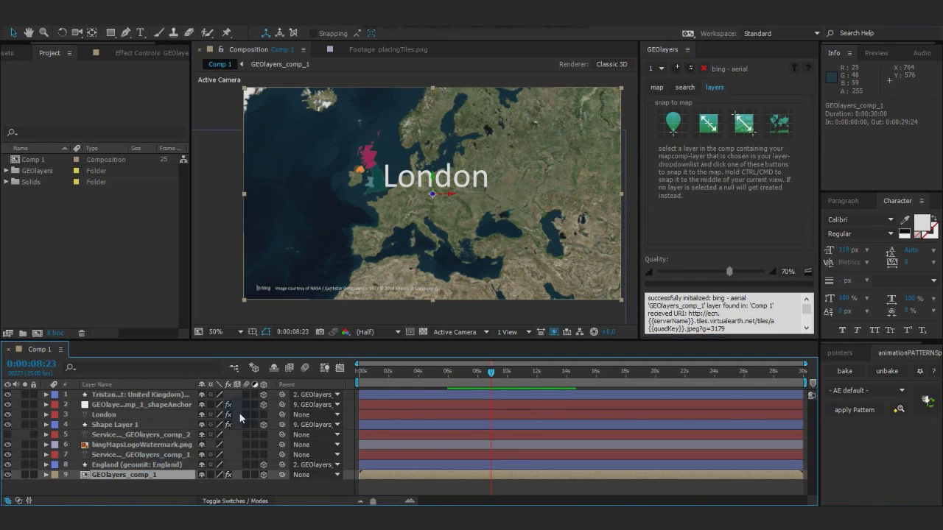
key("u")
left_click(657, 87)
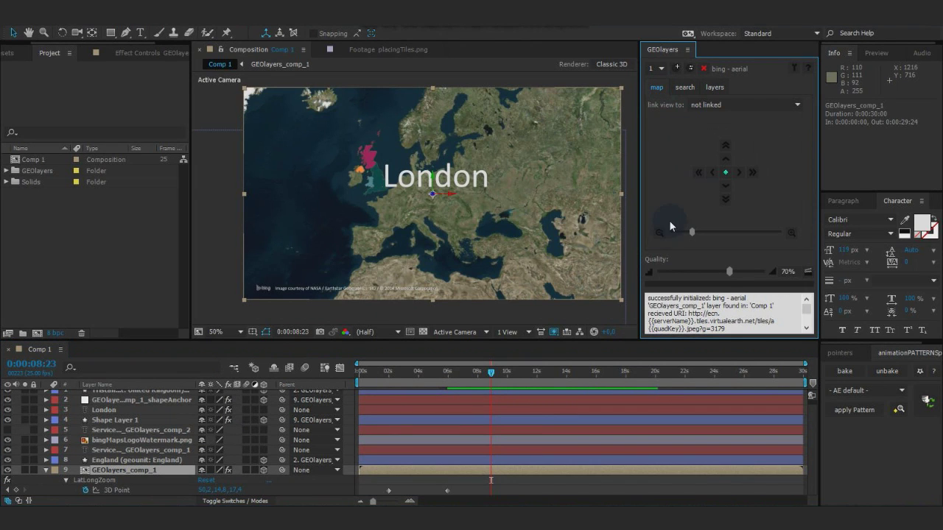
left_click(660, 235)
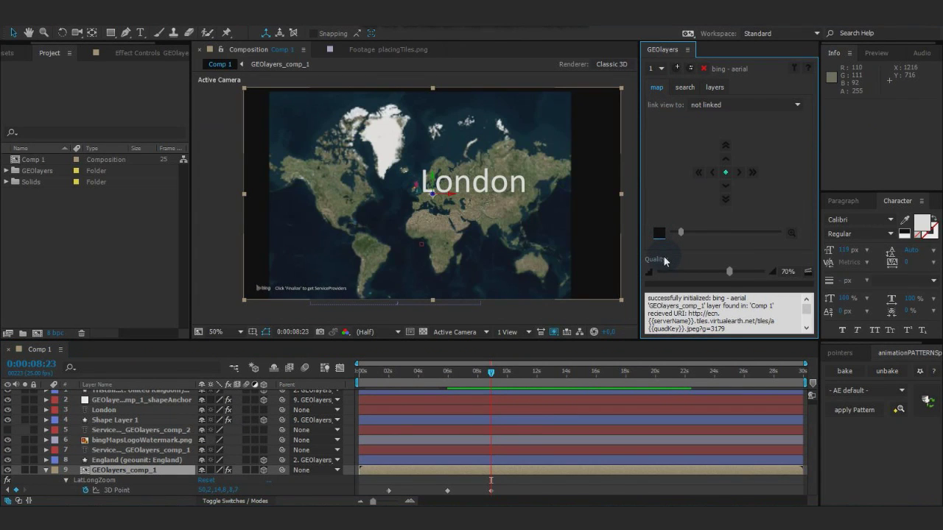
left_click(725, 186)
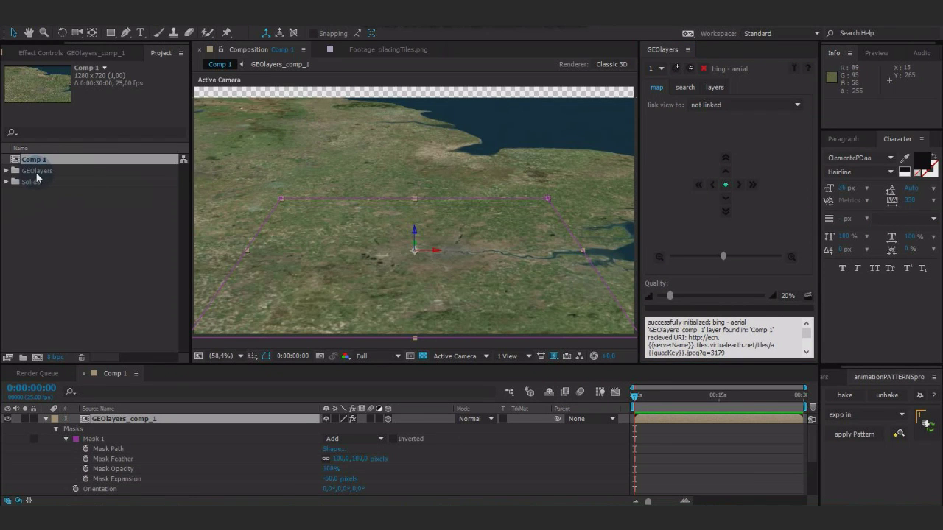
Step: Examine the contents of the GEOlayers project folder, including its map comps and the items and tiles subfolders
left_click(36, 172)
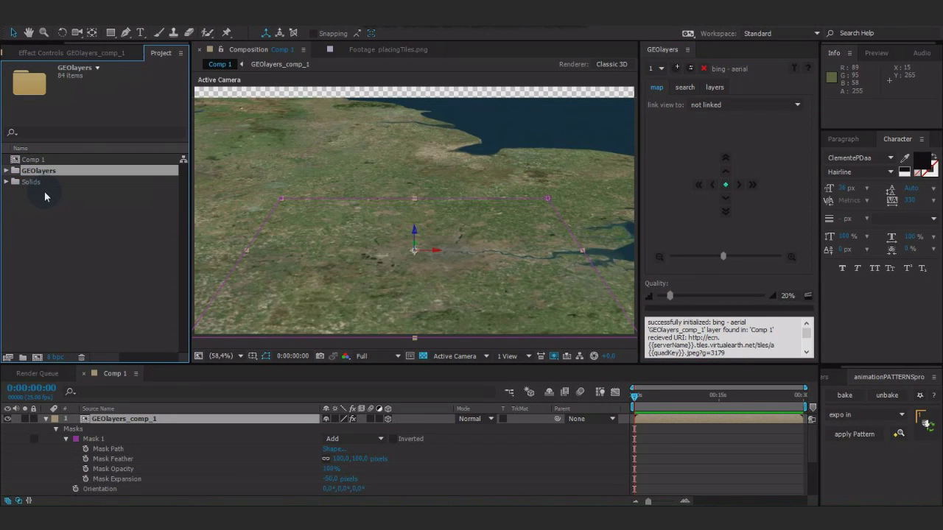
left_click(6, 172)
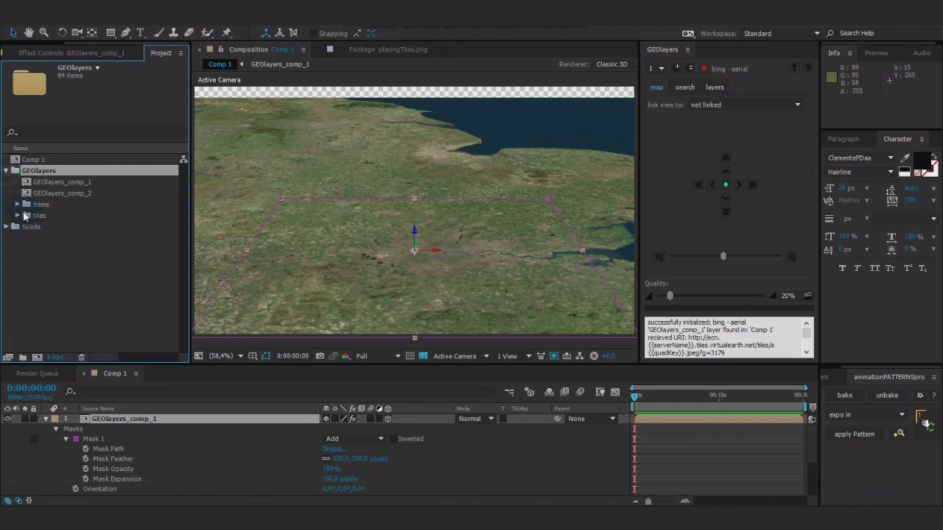
left_click(77, 183)
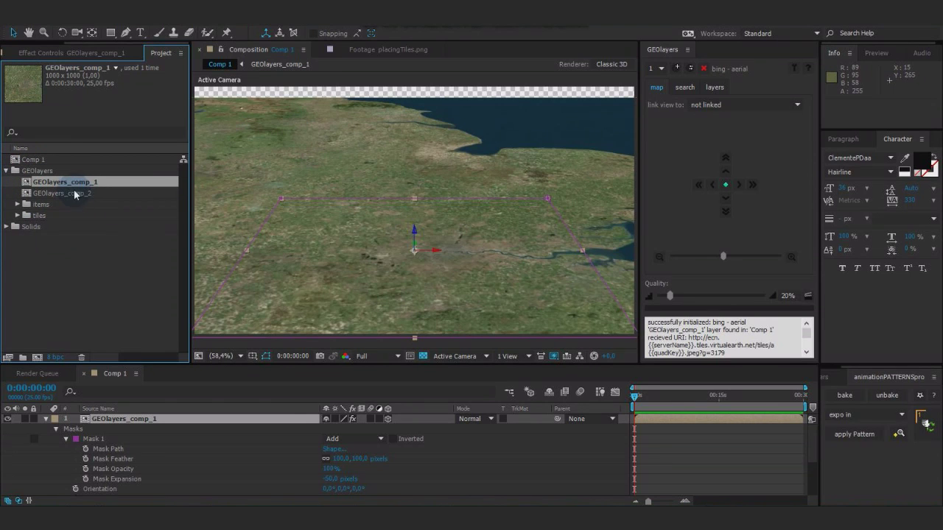
double_click(33, 204)
left_click(15, 204)
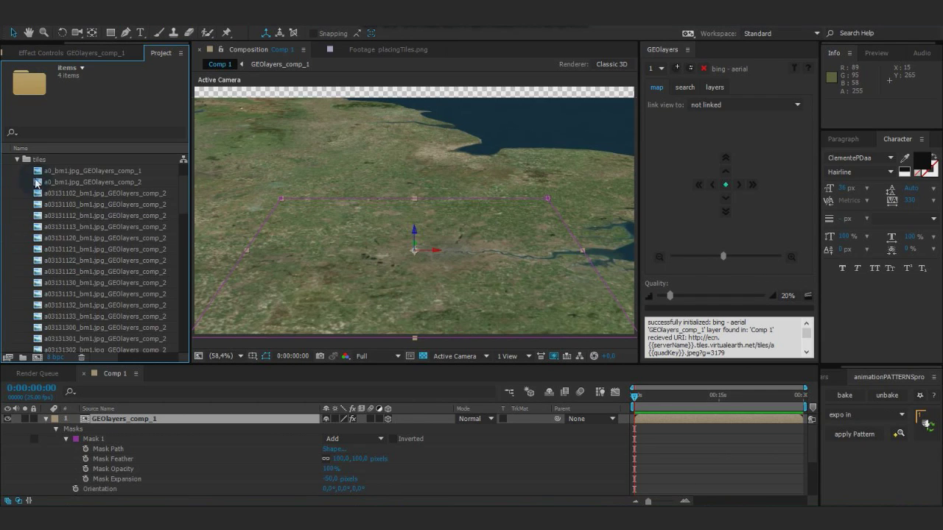
left_click(17, 163)
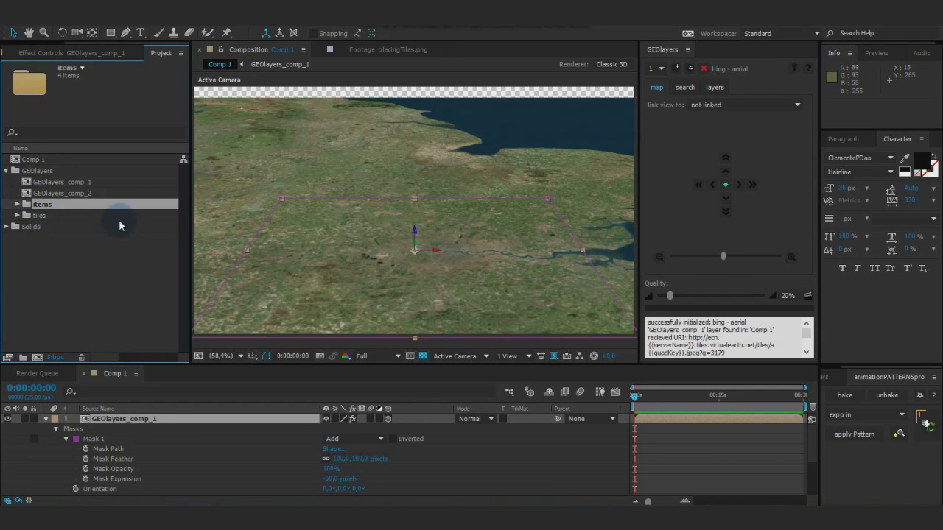
left_click(47, 171)
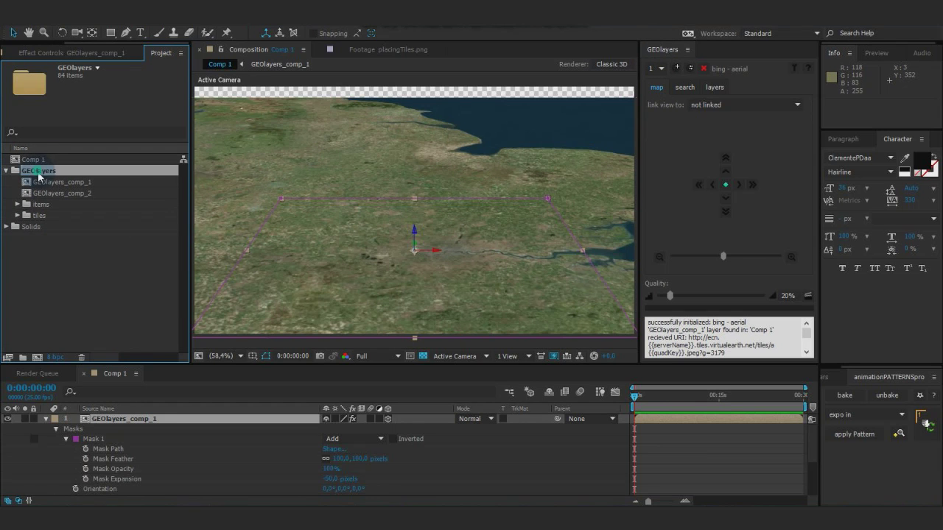